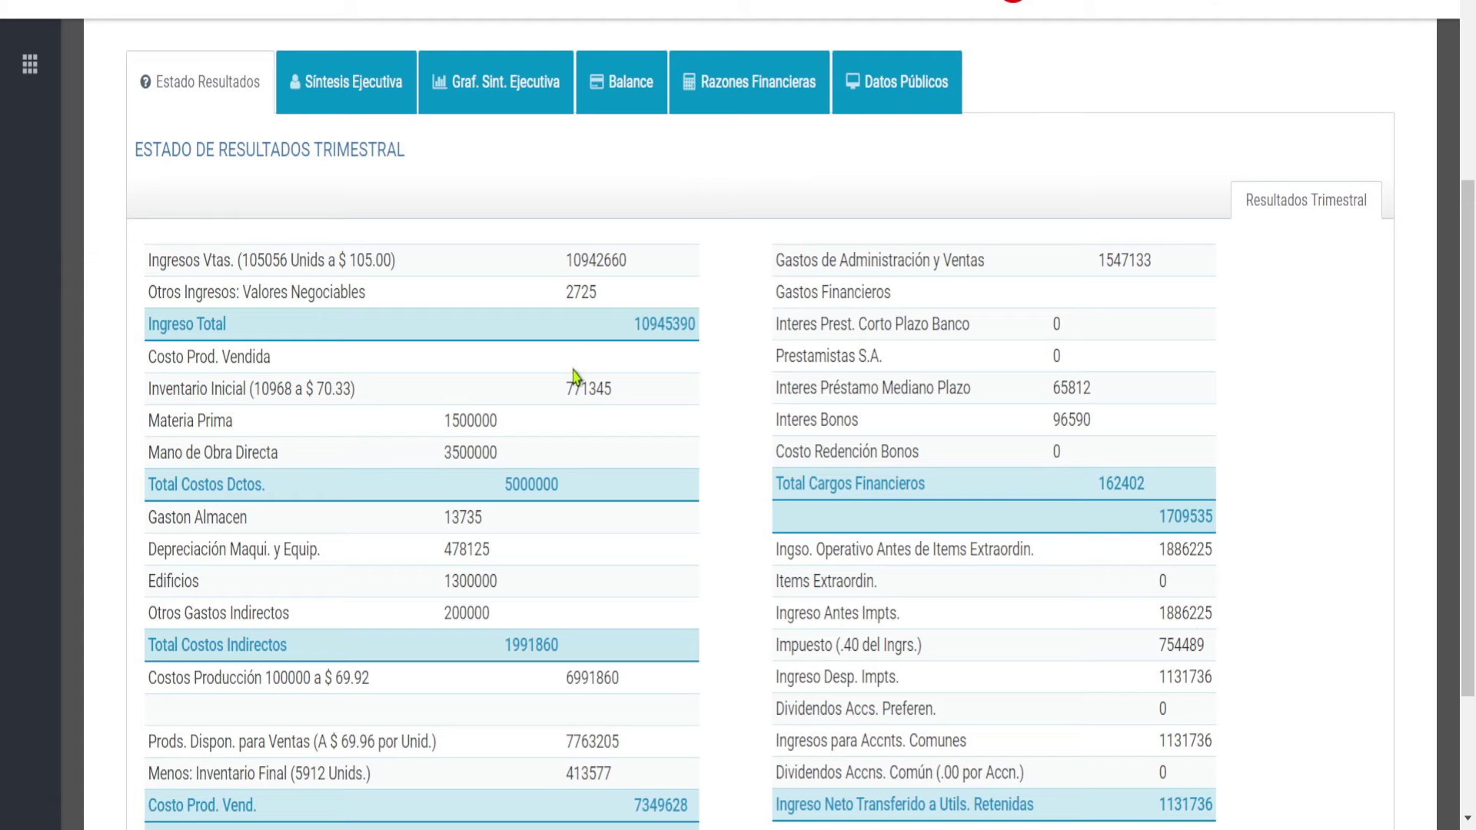
- Review the quarterly income statement in the simulator results and on the workbook's Decisión sheet
scroll(588, 422, up, 3)
scroll(589, 426, up, 2)
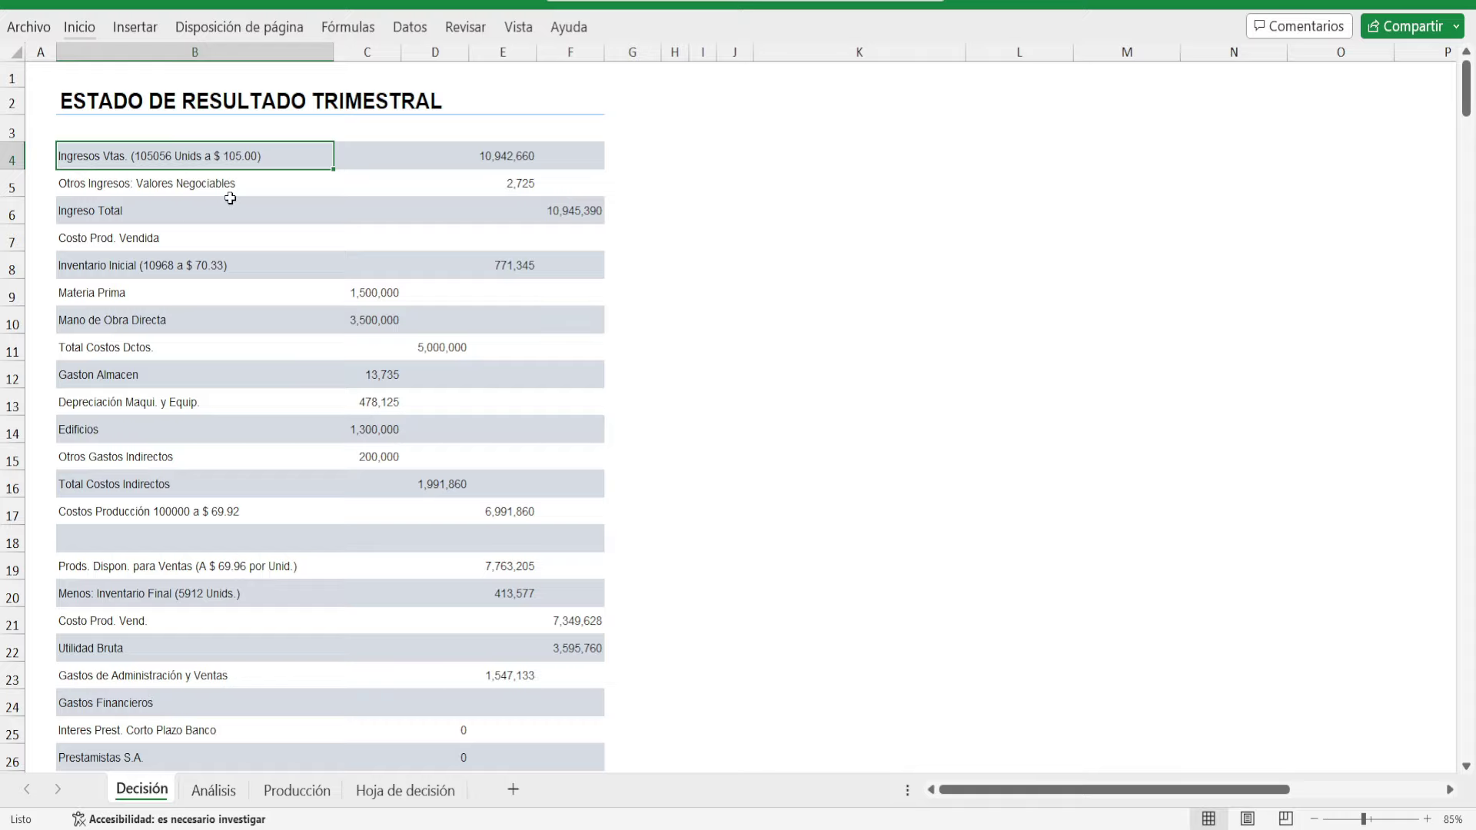
scroll(220, 254, down, 15)
scroll(220, 293, up, 15)
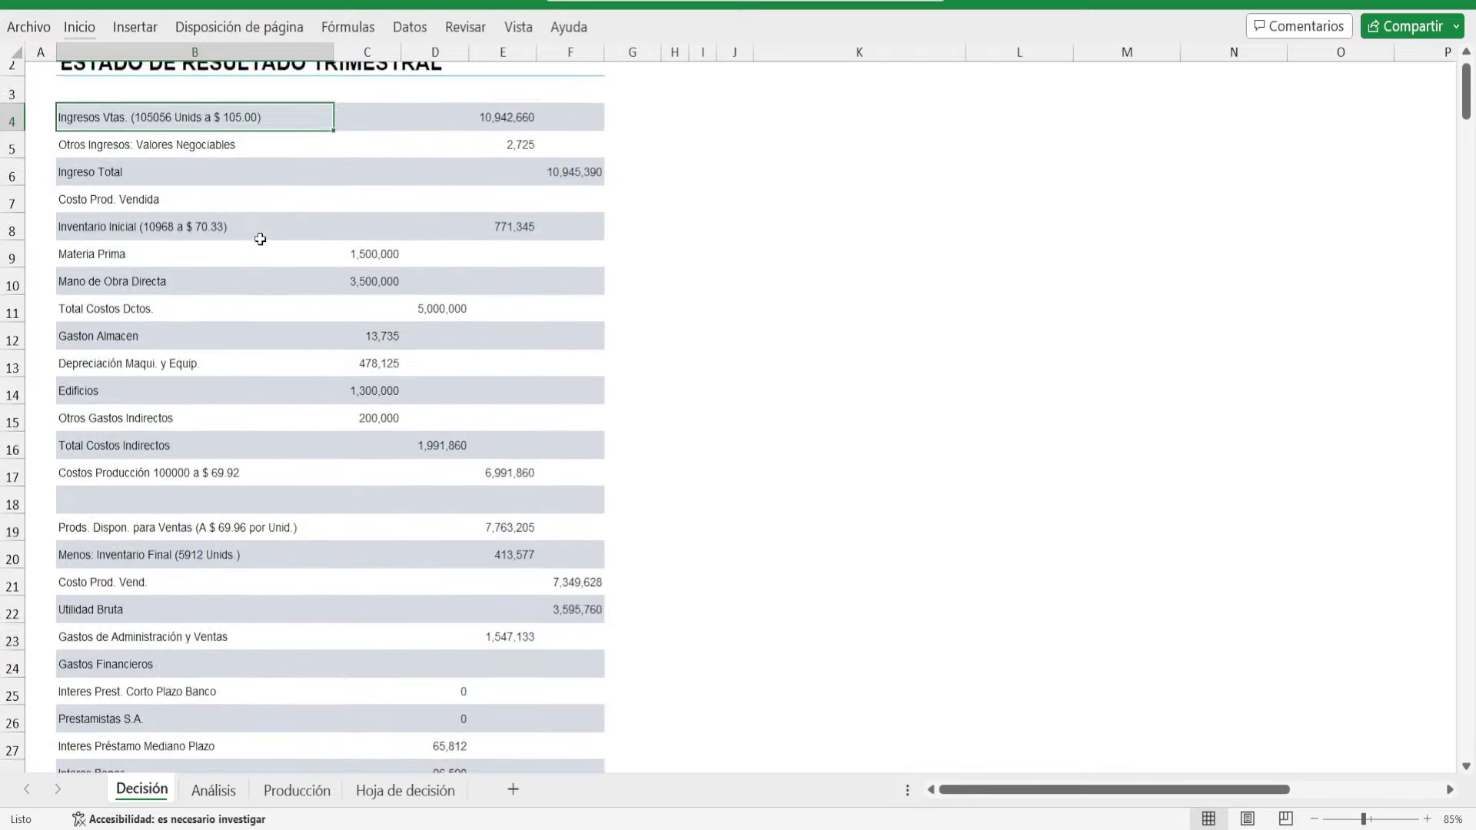
- Examine the plant, machine and production capacities by period in the Análisis sheet's information summary
click(215, 792)
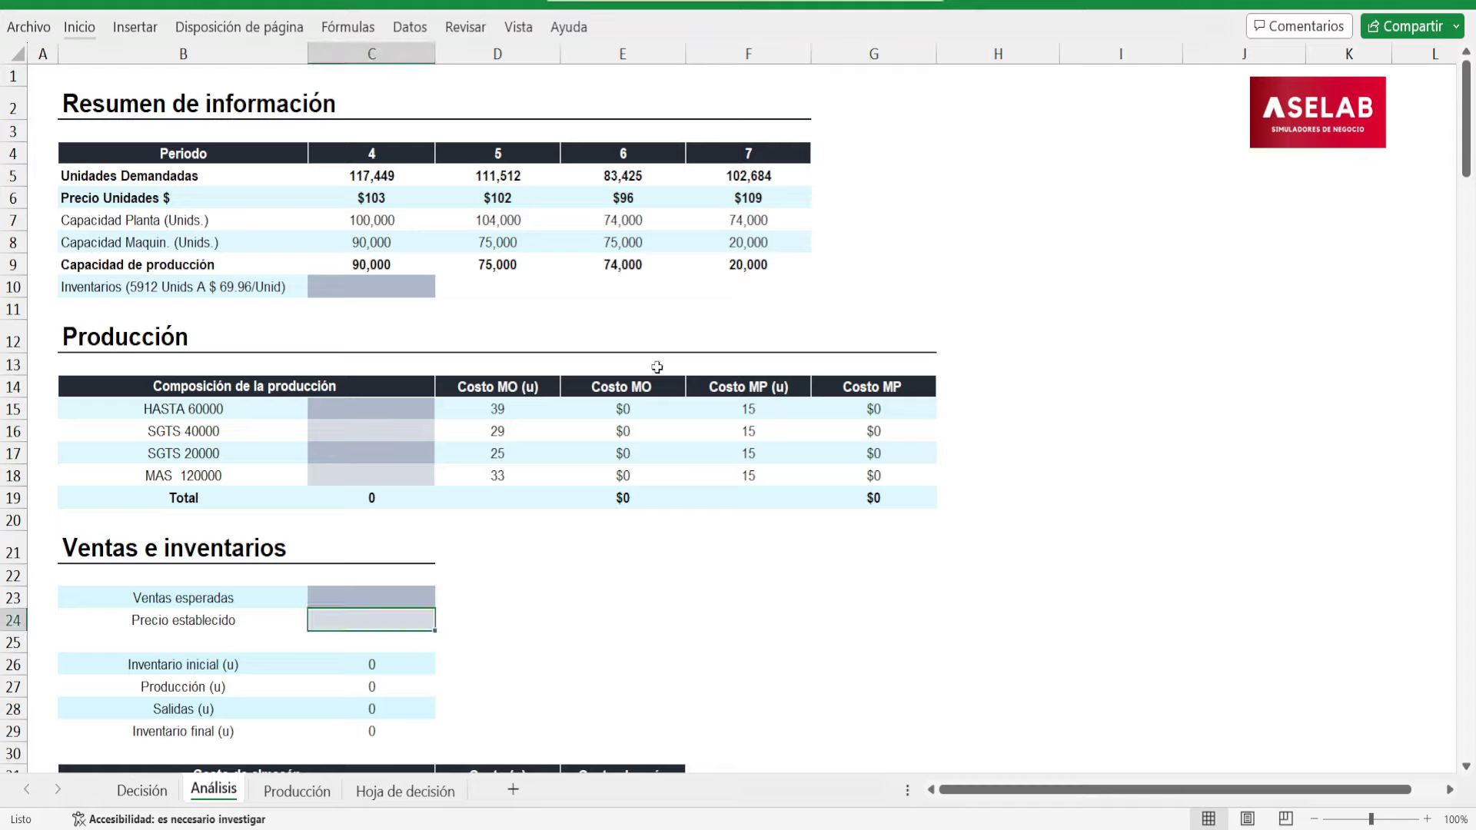
click(251, 247)
click(373, 243)
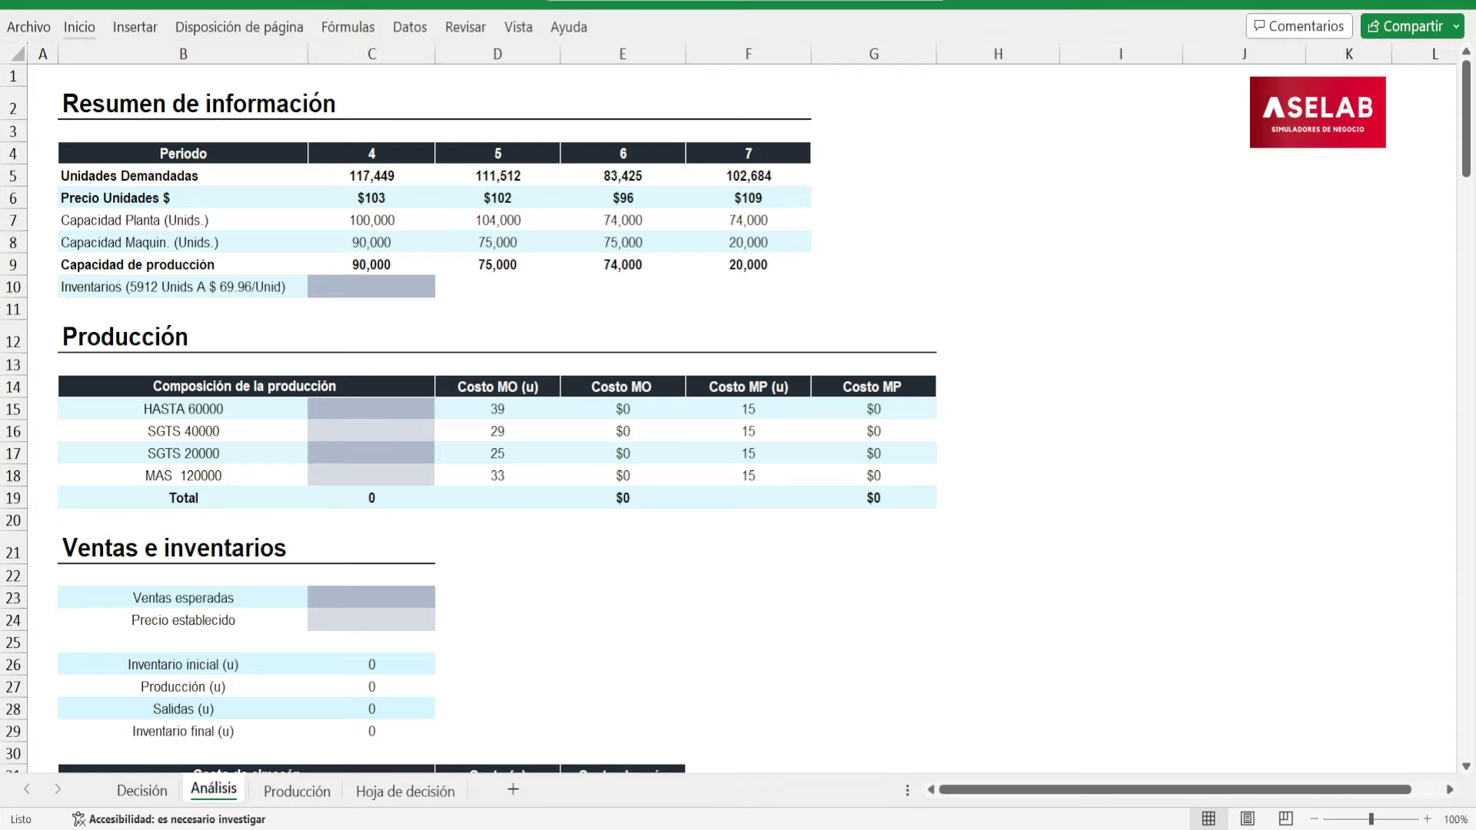
click(339, 239)
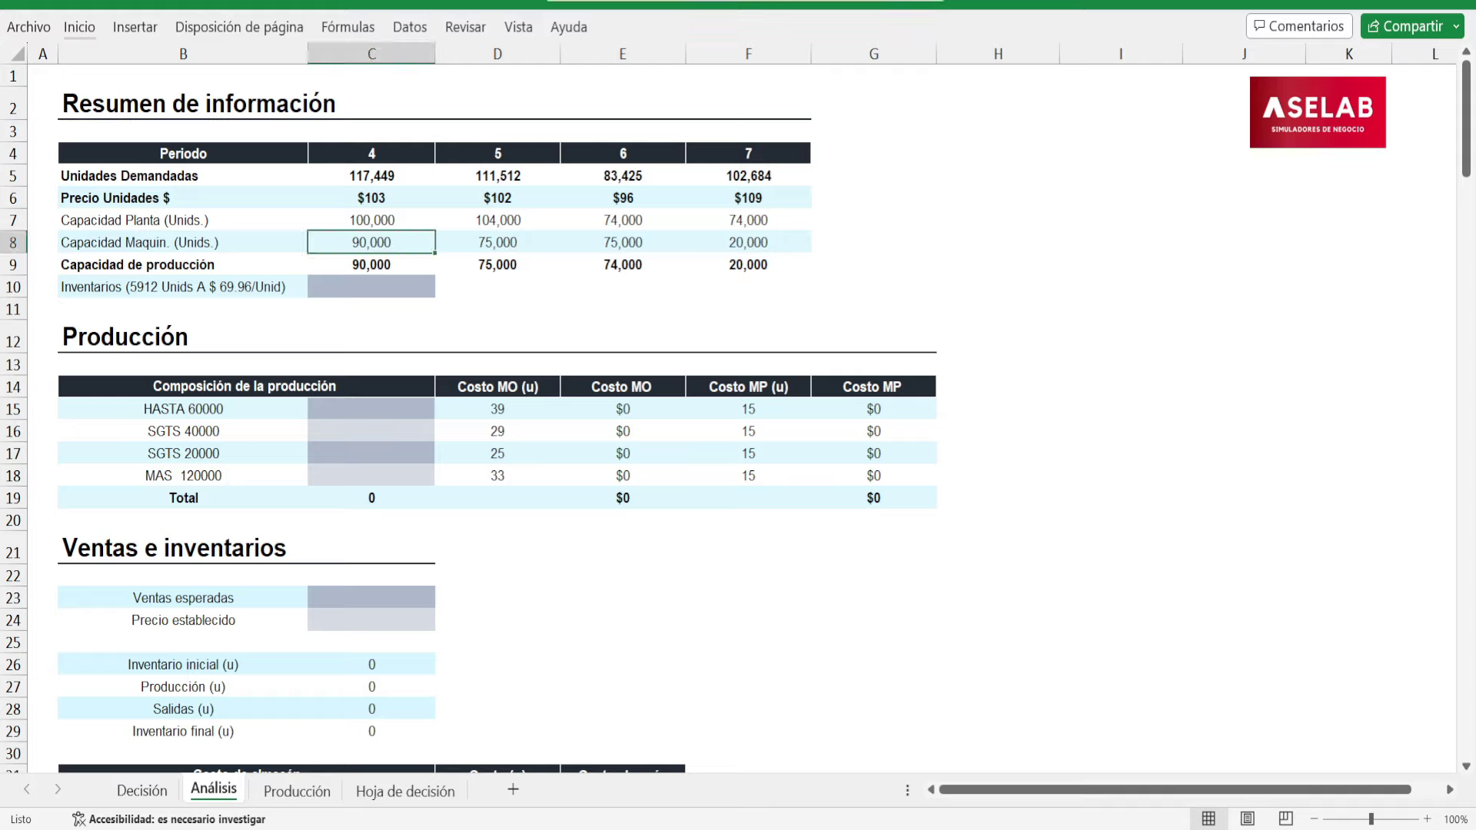
click(266, 219)
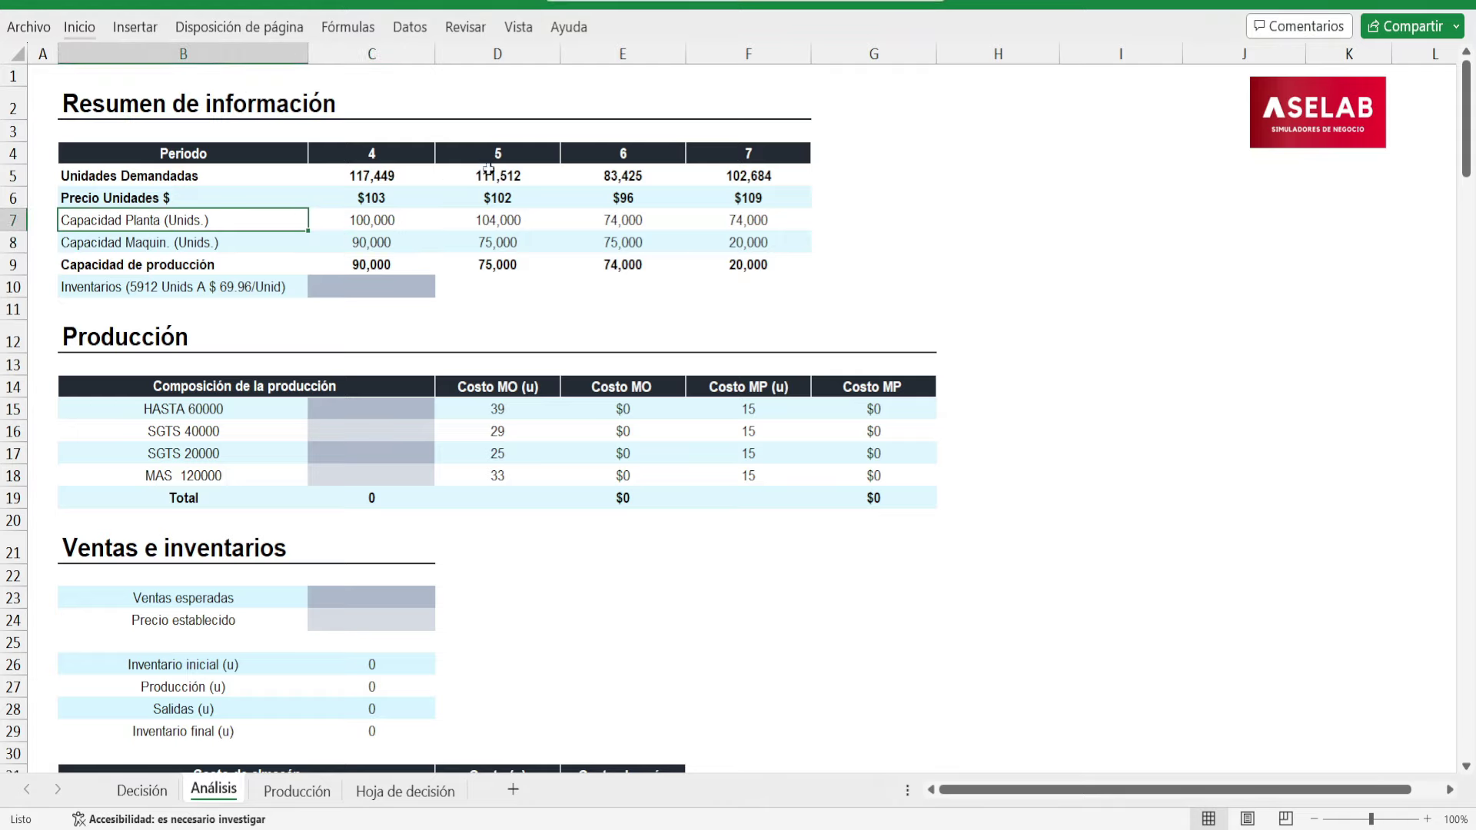
drag(496, 198, 496, 219)
click(496, 219)
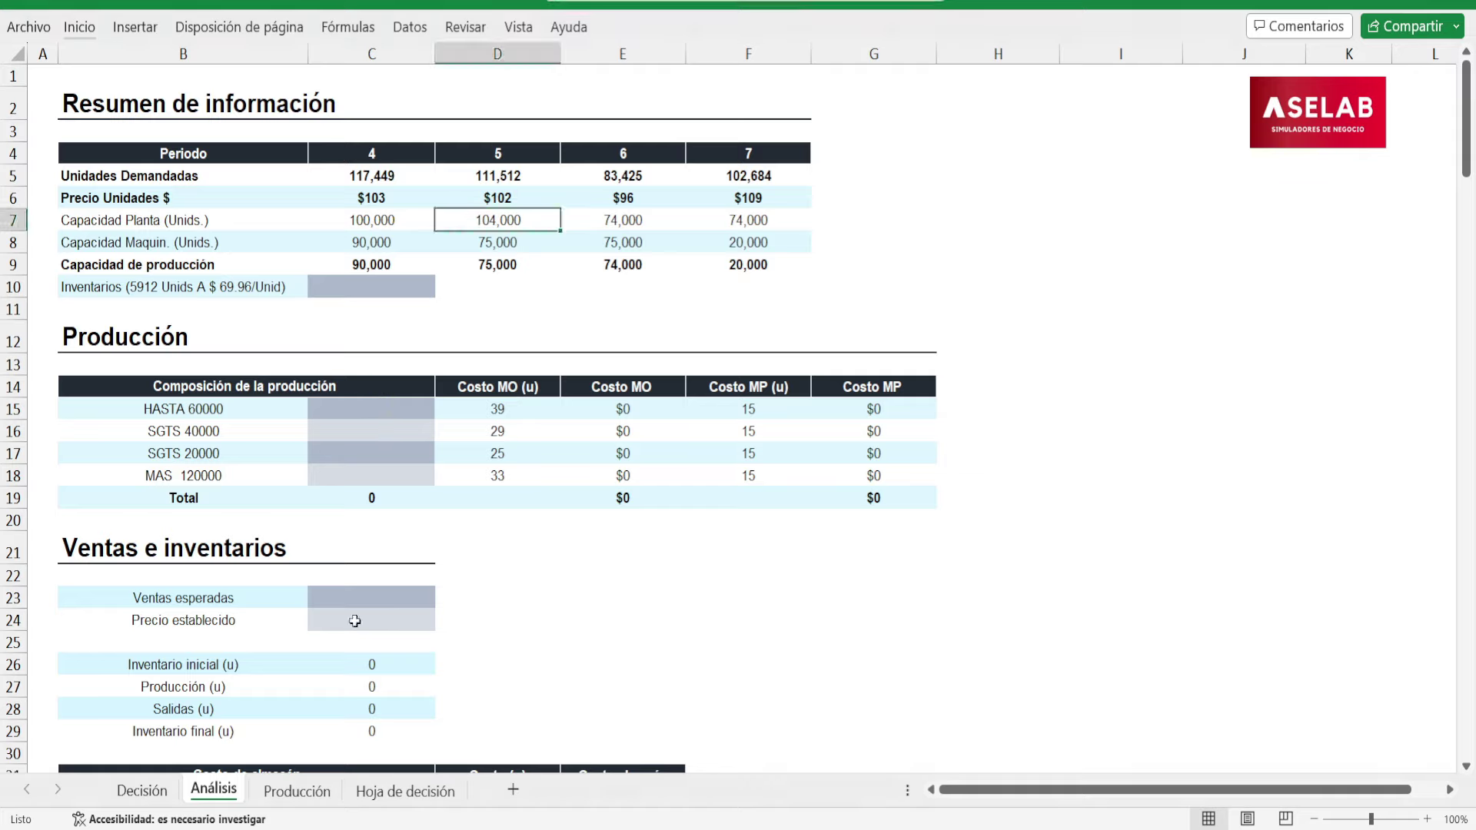
click(363, 266)
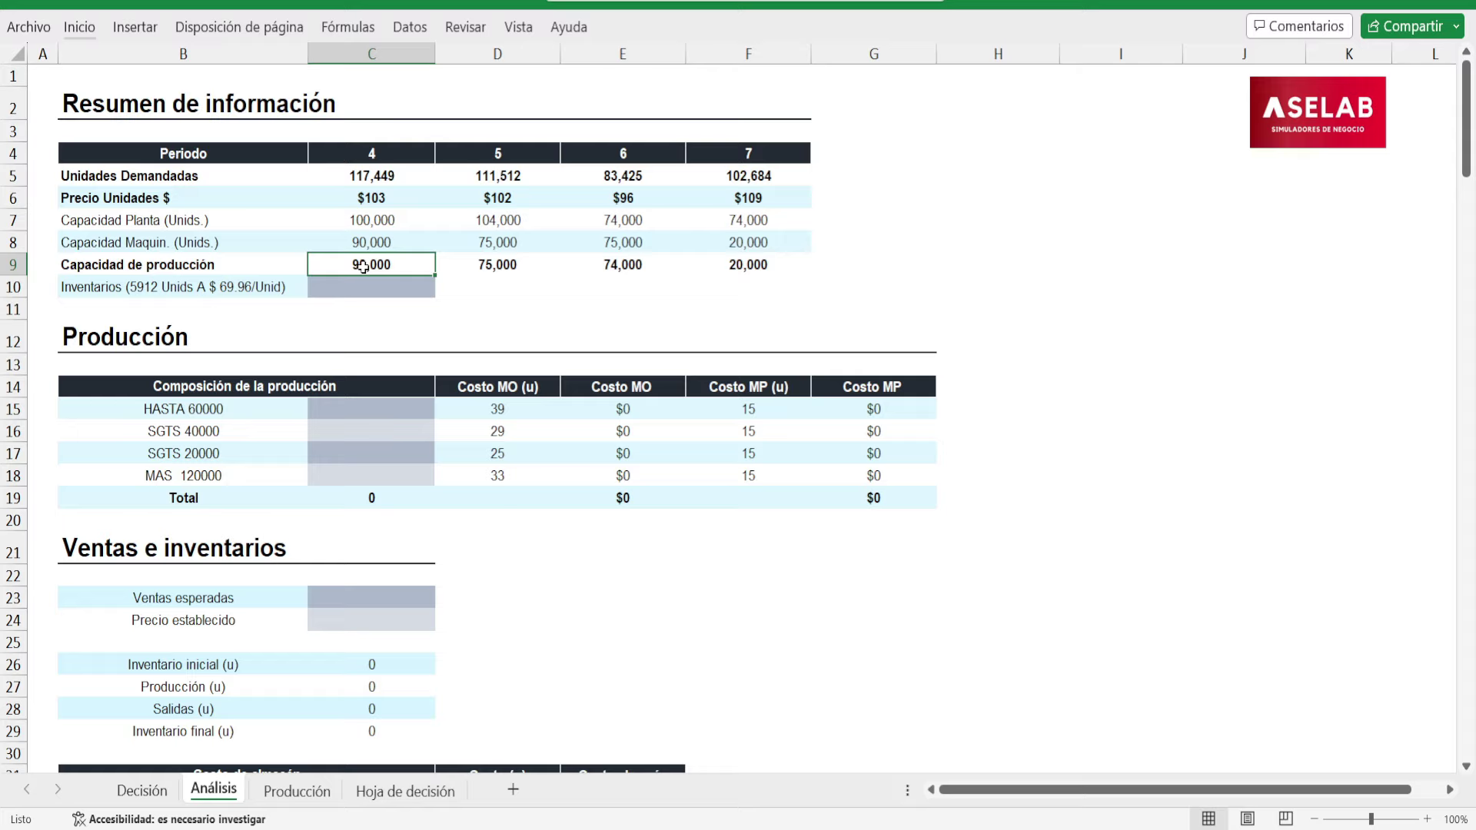
- Enter 5912 as the period 4 inventory in cell C10 of the information summary
drag(233, 300, 338, 287)
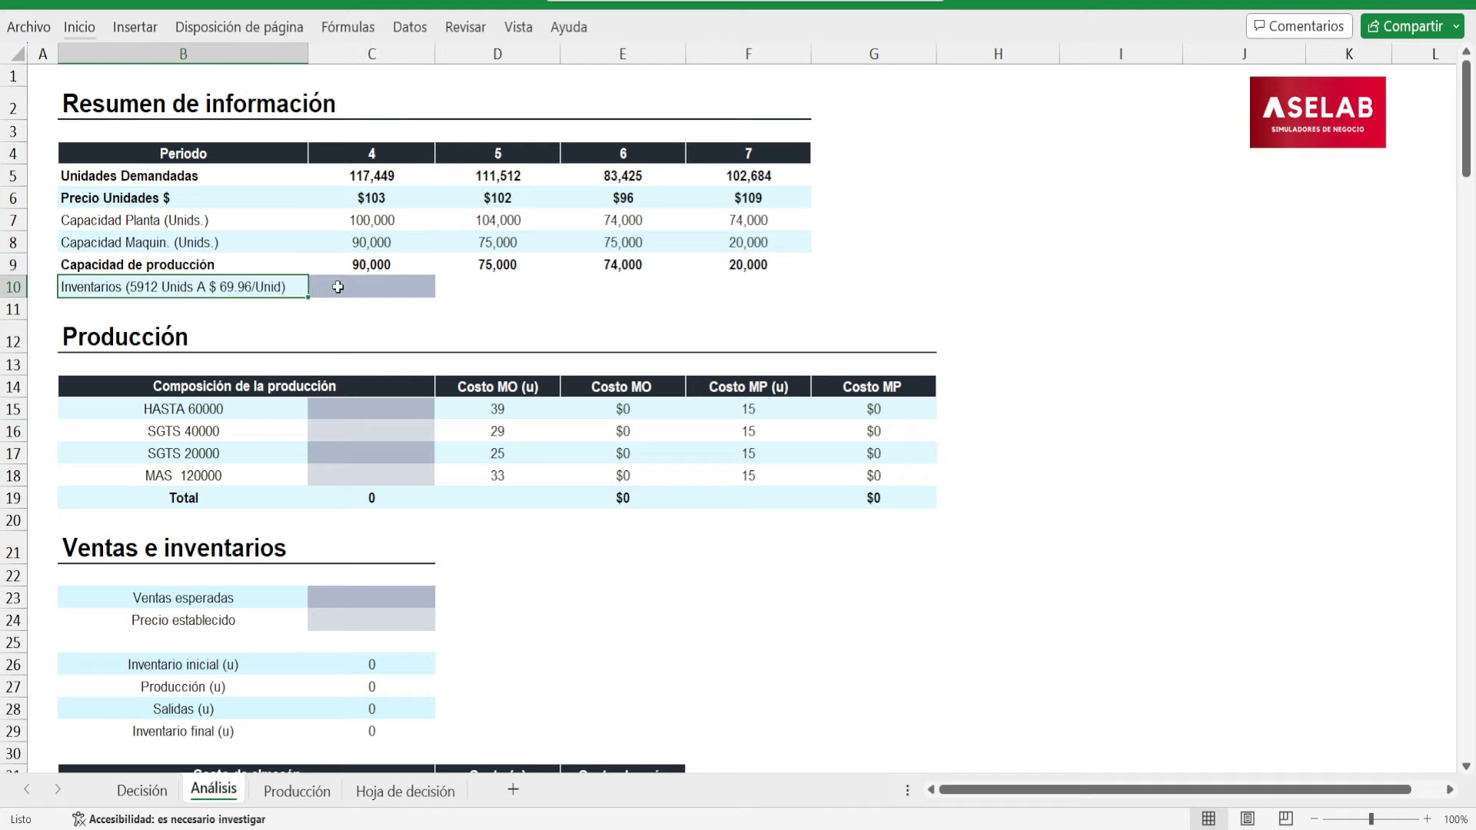
click(351, 287)
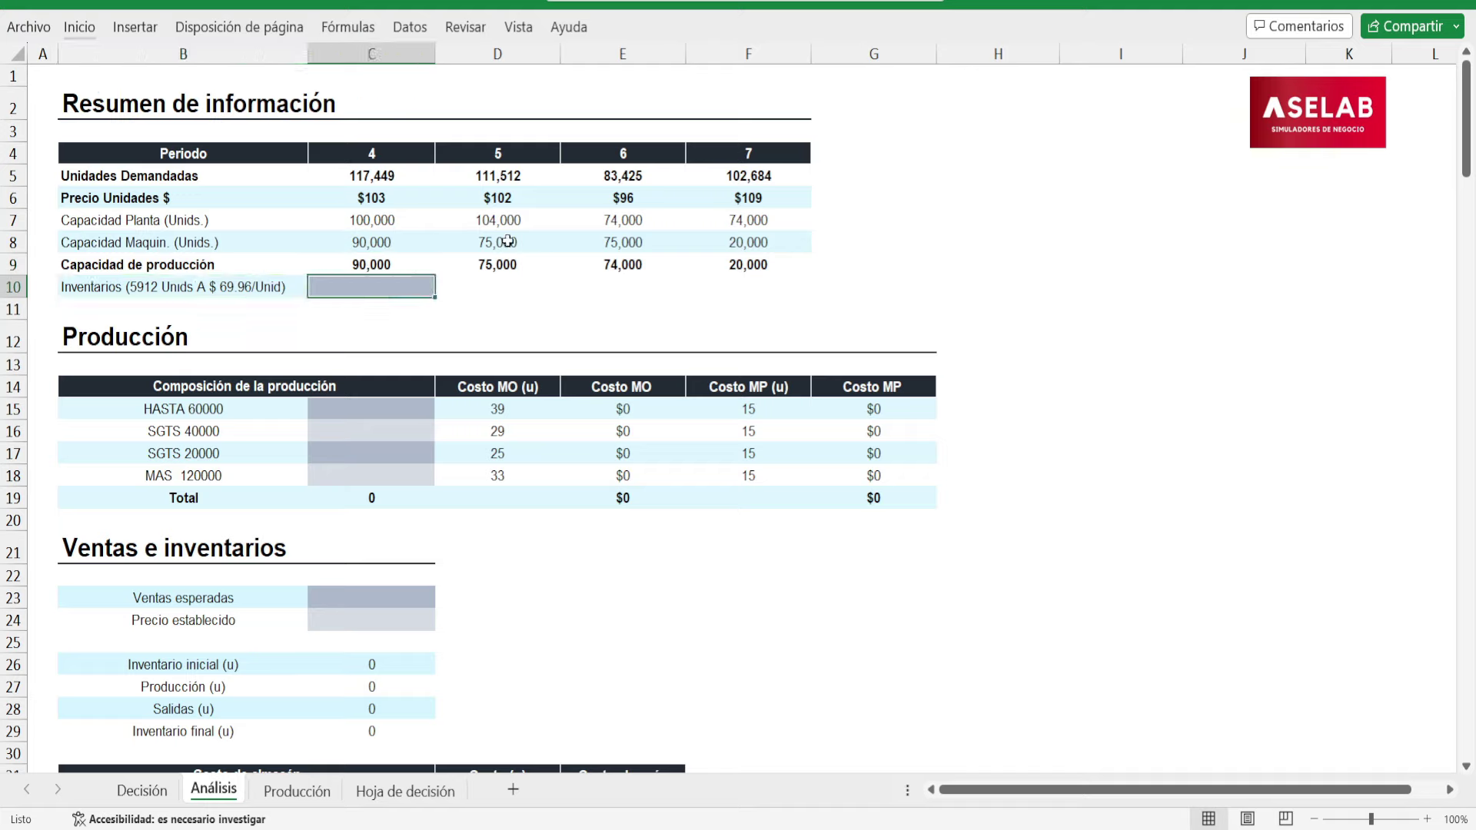
click(352, 177)
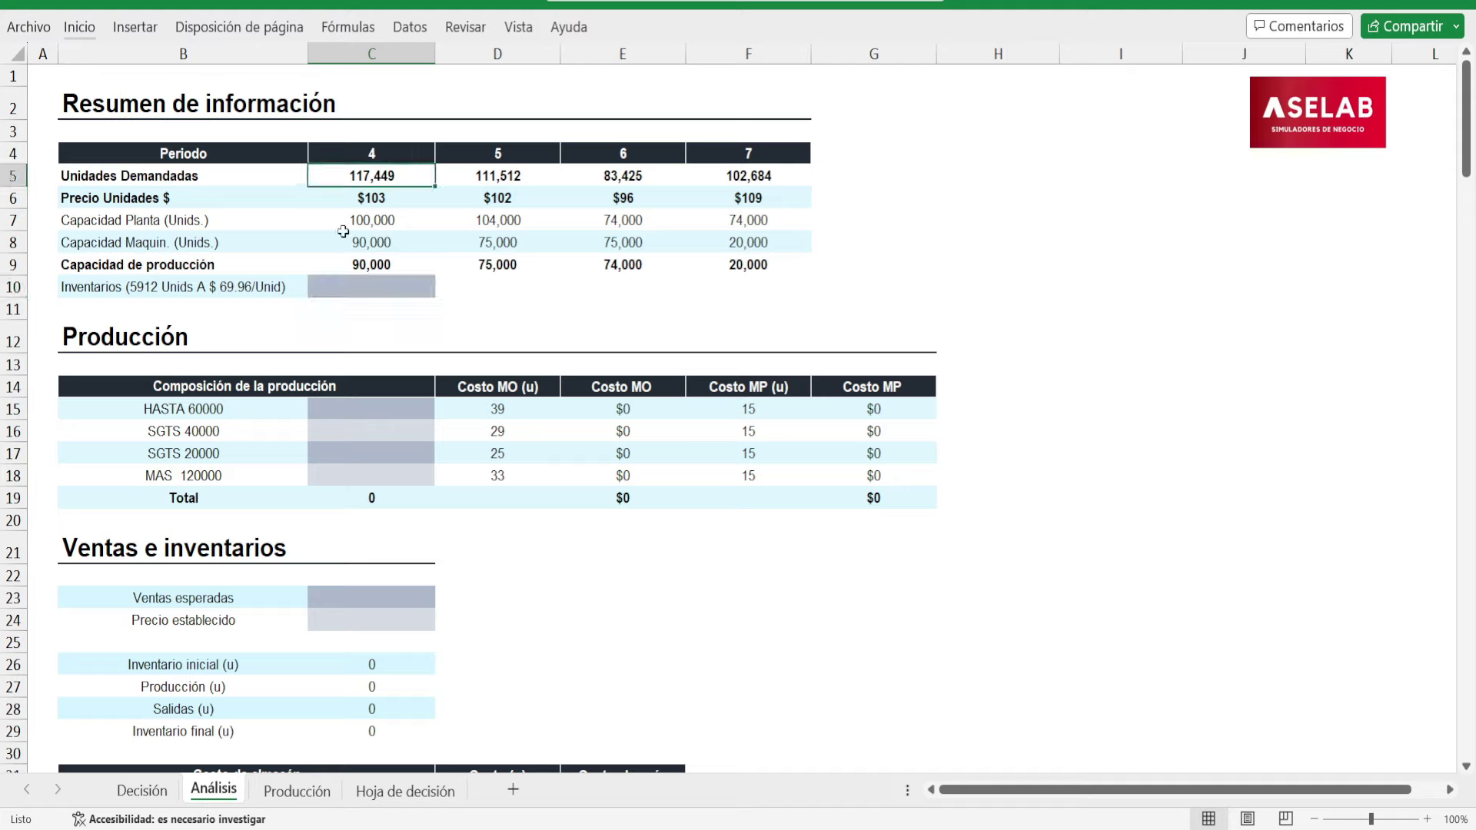
drag(355, 261, 382, 283)
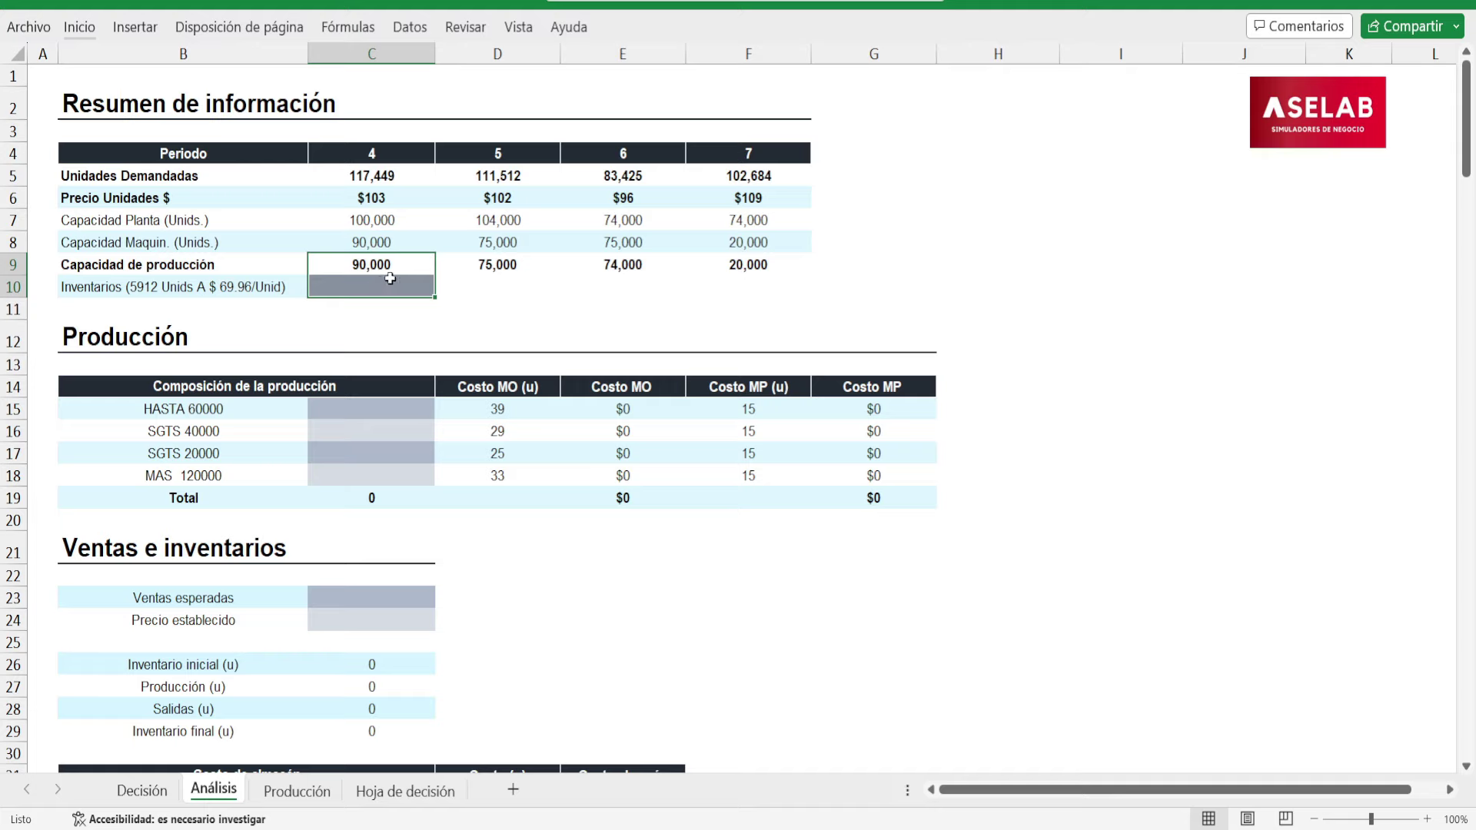
click(350, 266)
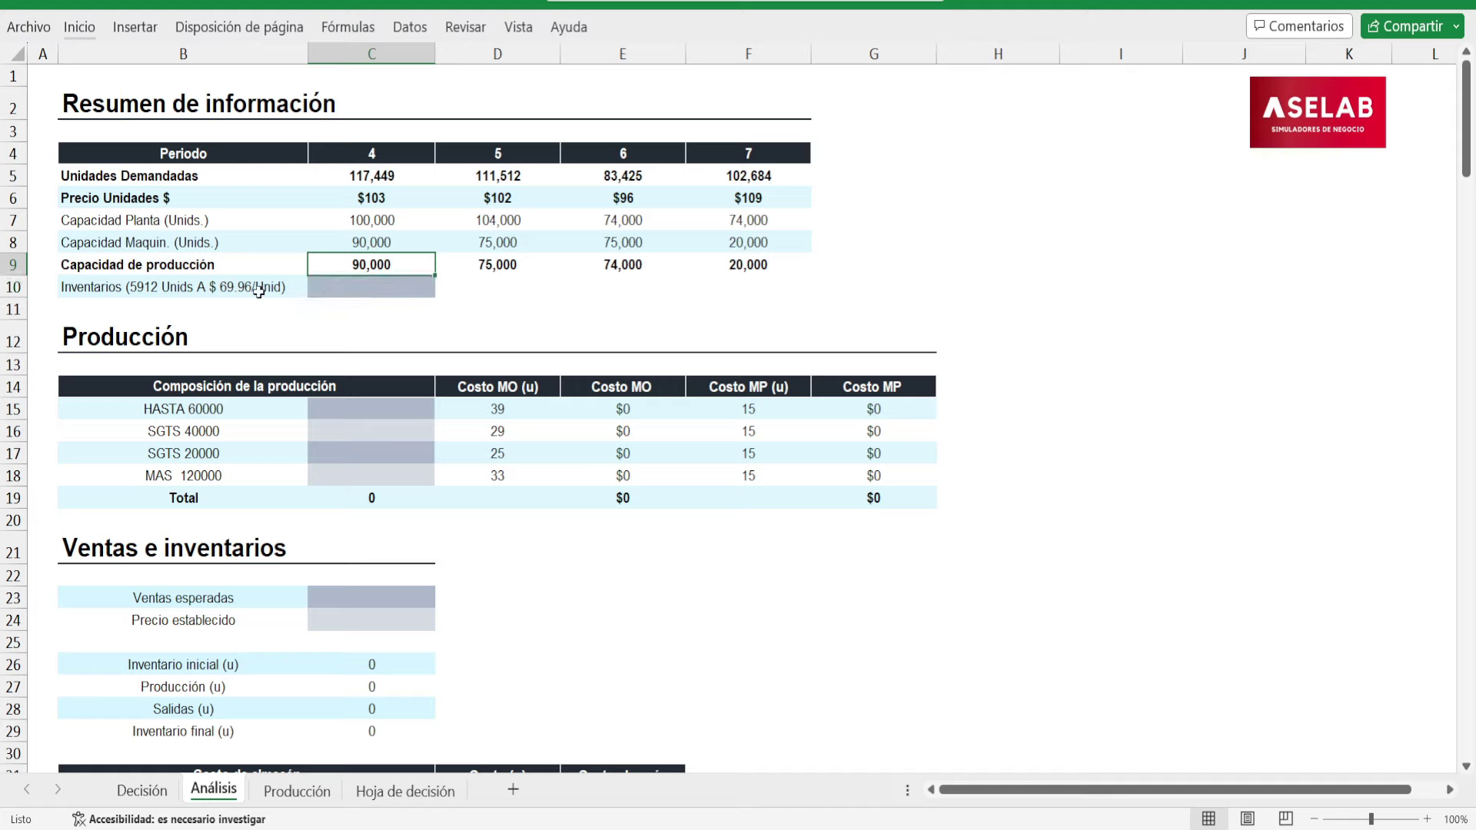
click(315, 286)
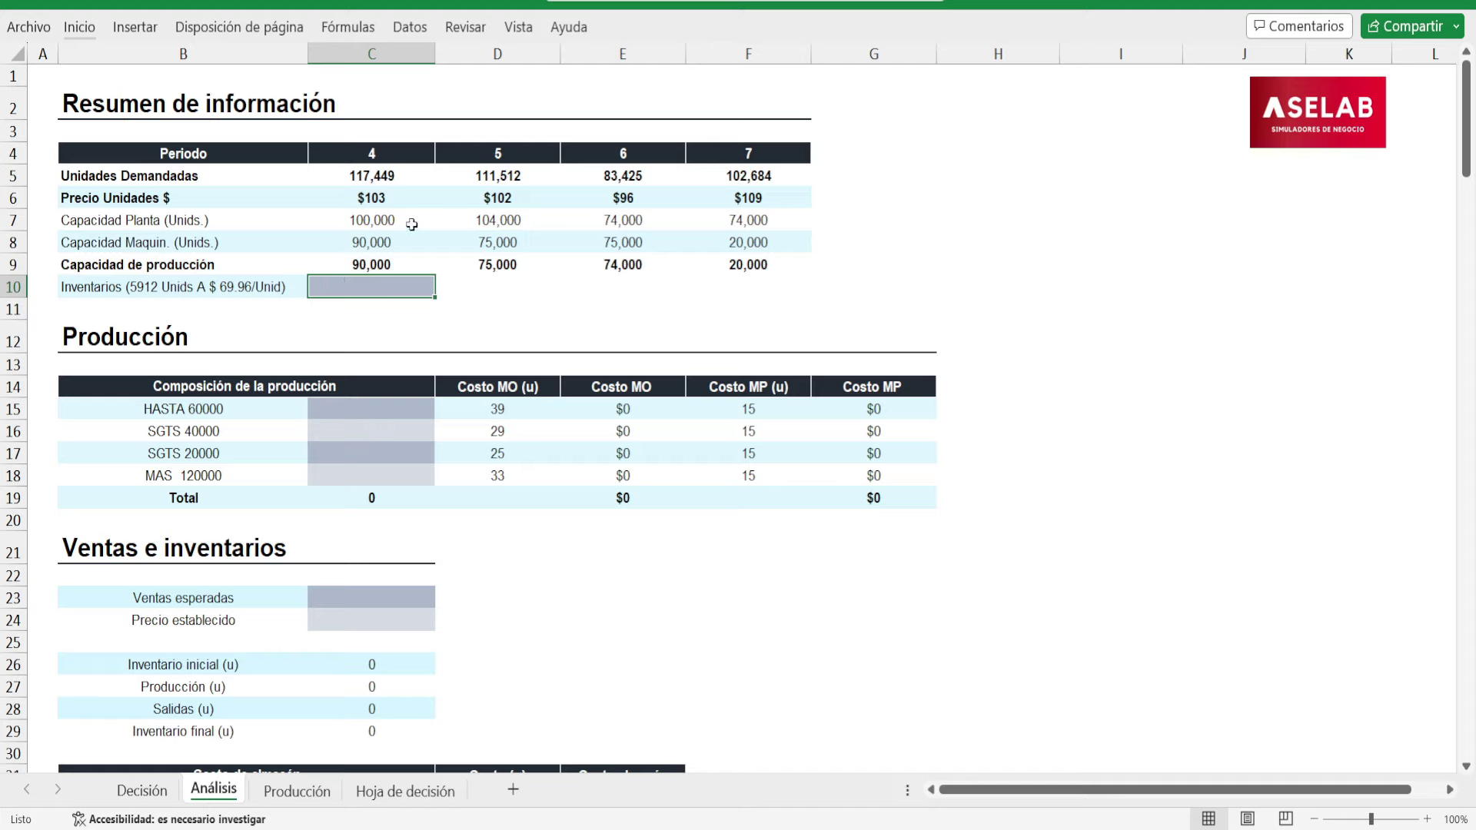
text(5912)
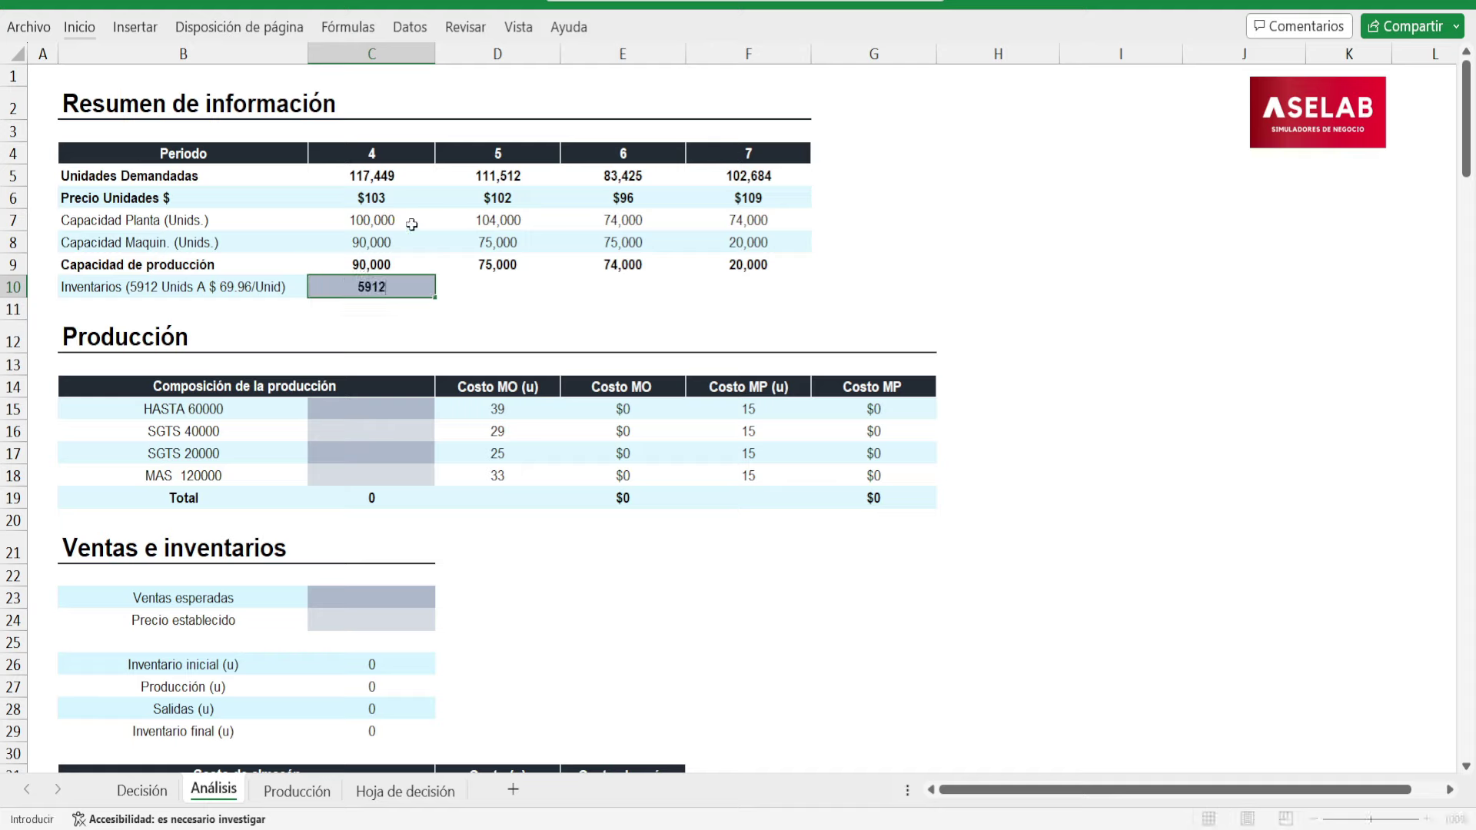
key(Return)
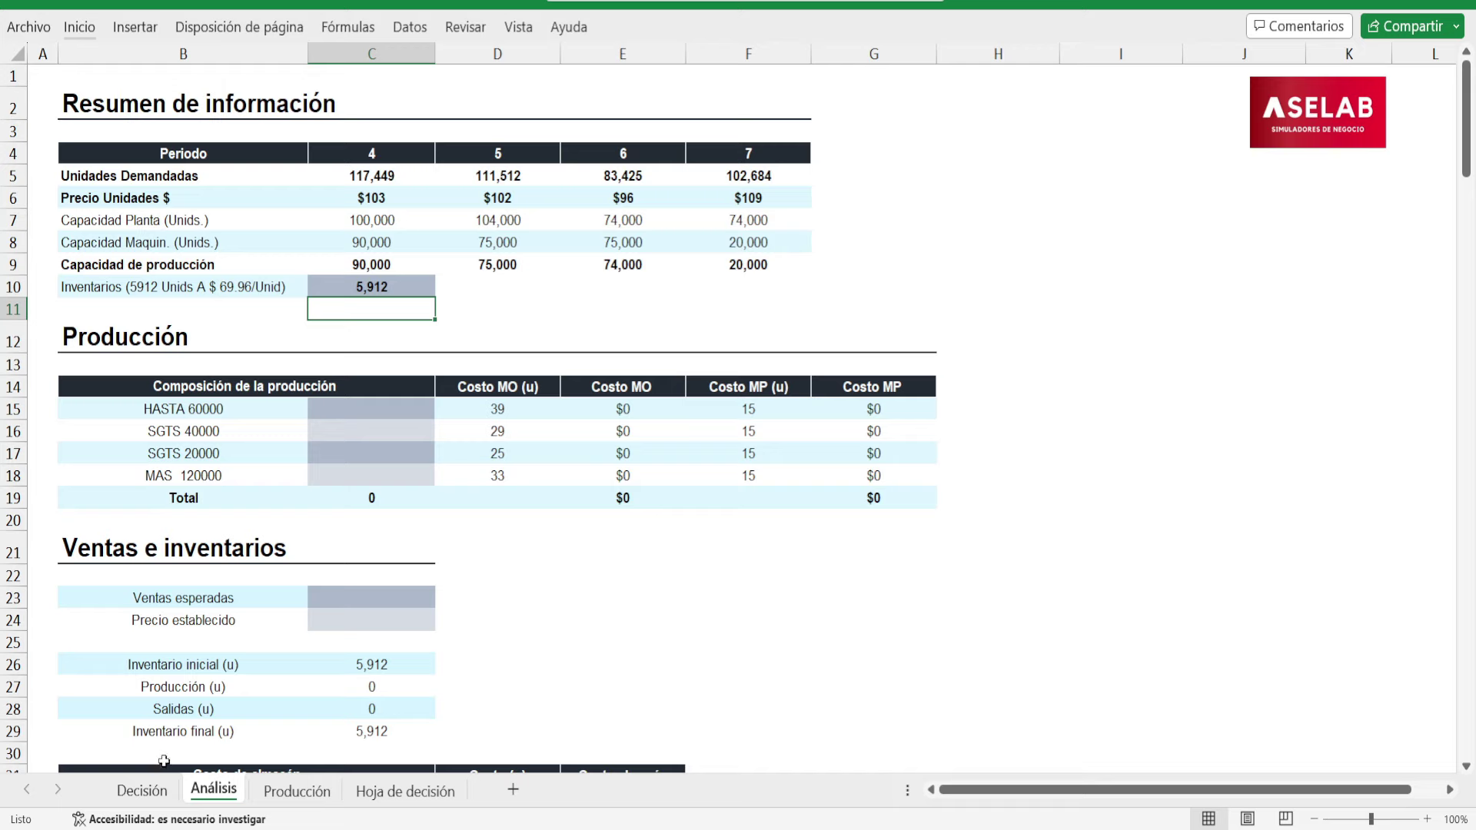
- Check the sales revenue and initial inventory lines on the Decisión sheet against the inventory entry on the Análisis sheet
click(143, 790)
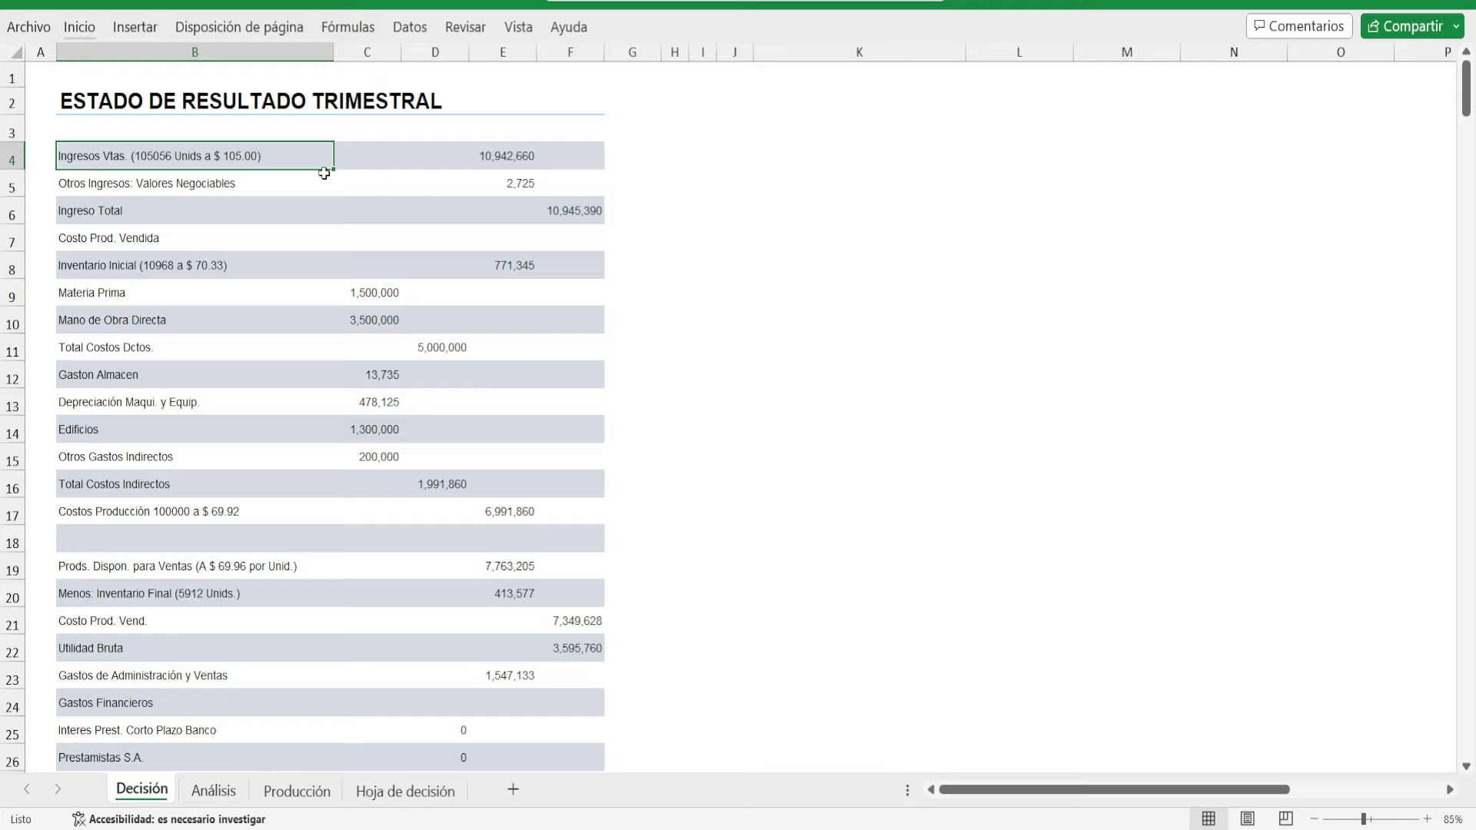
click(197, 269)
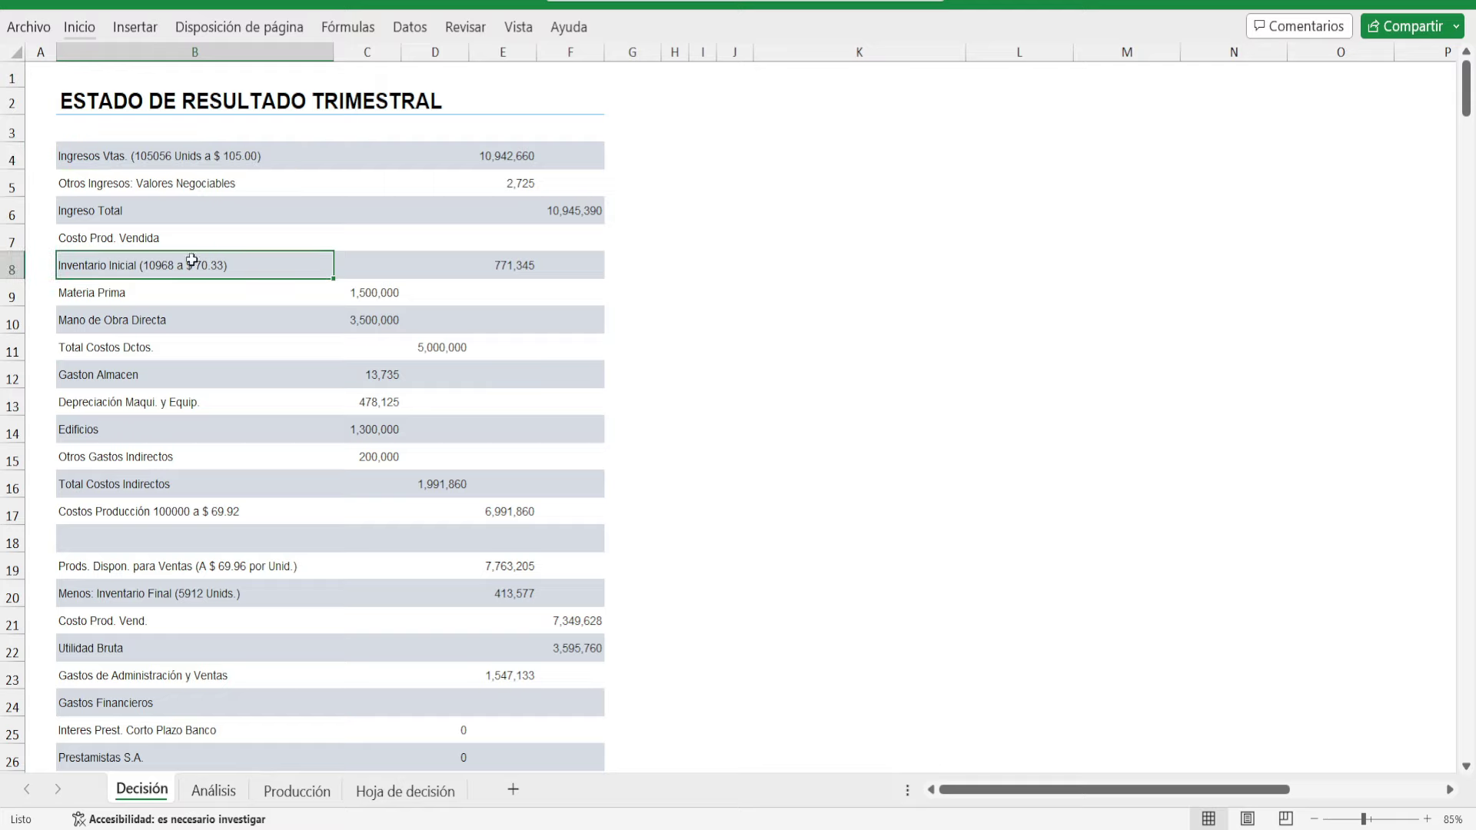
key(Up)
key(Up)
key(Up)
key(Up)
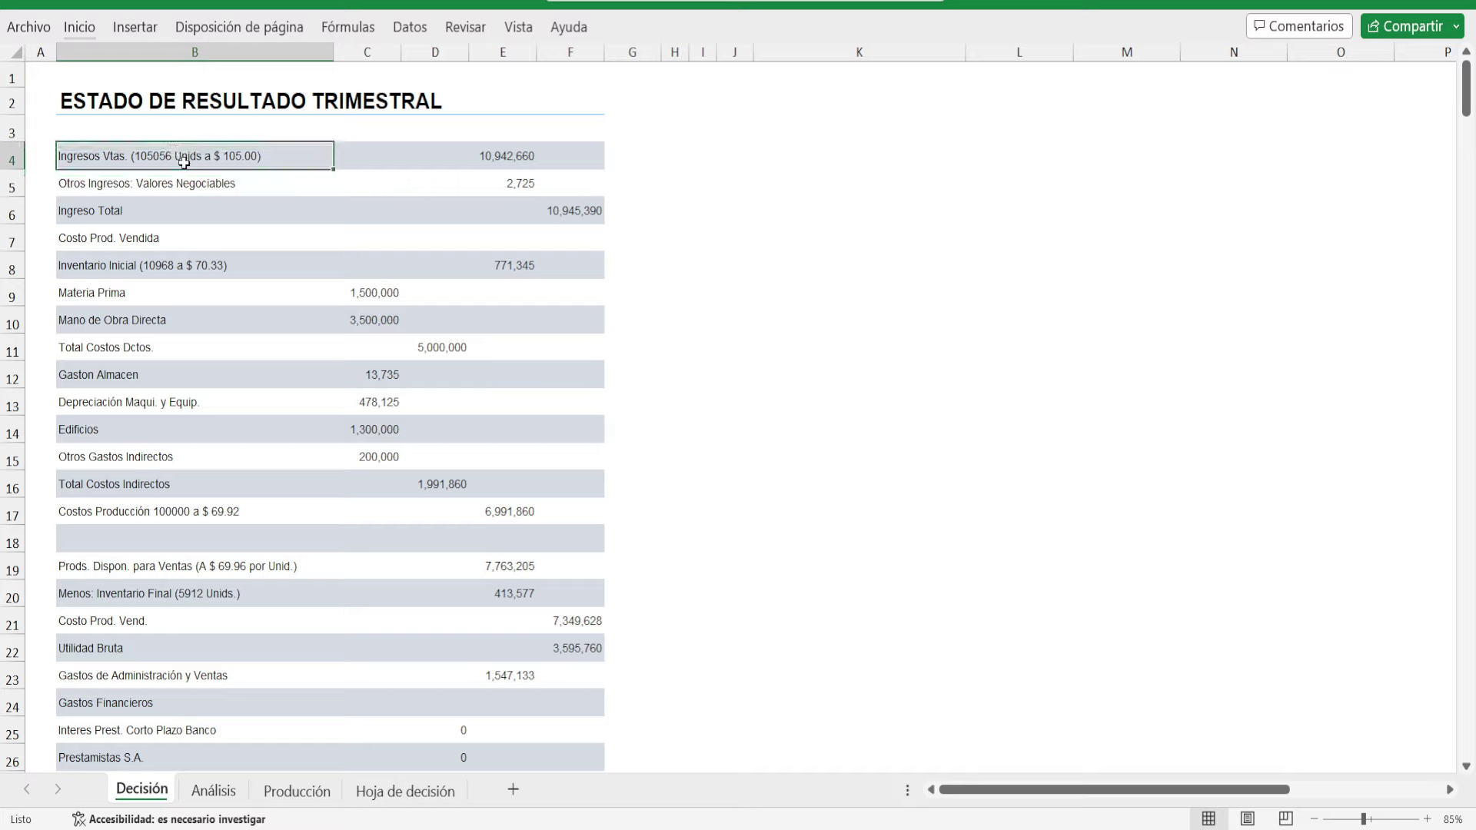
click(209, 276)
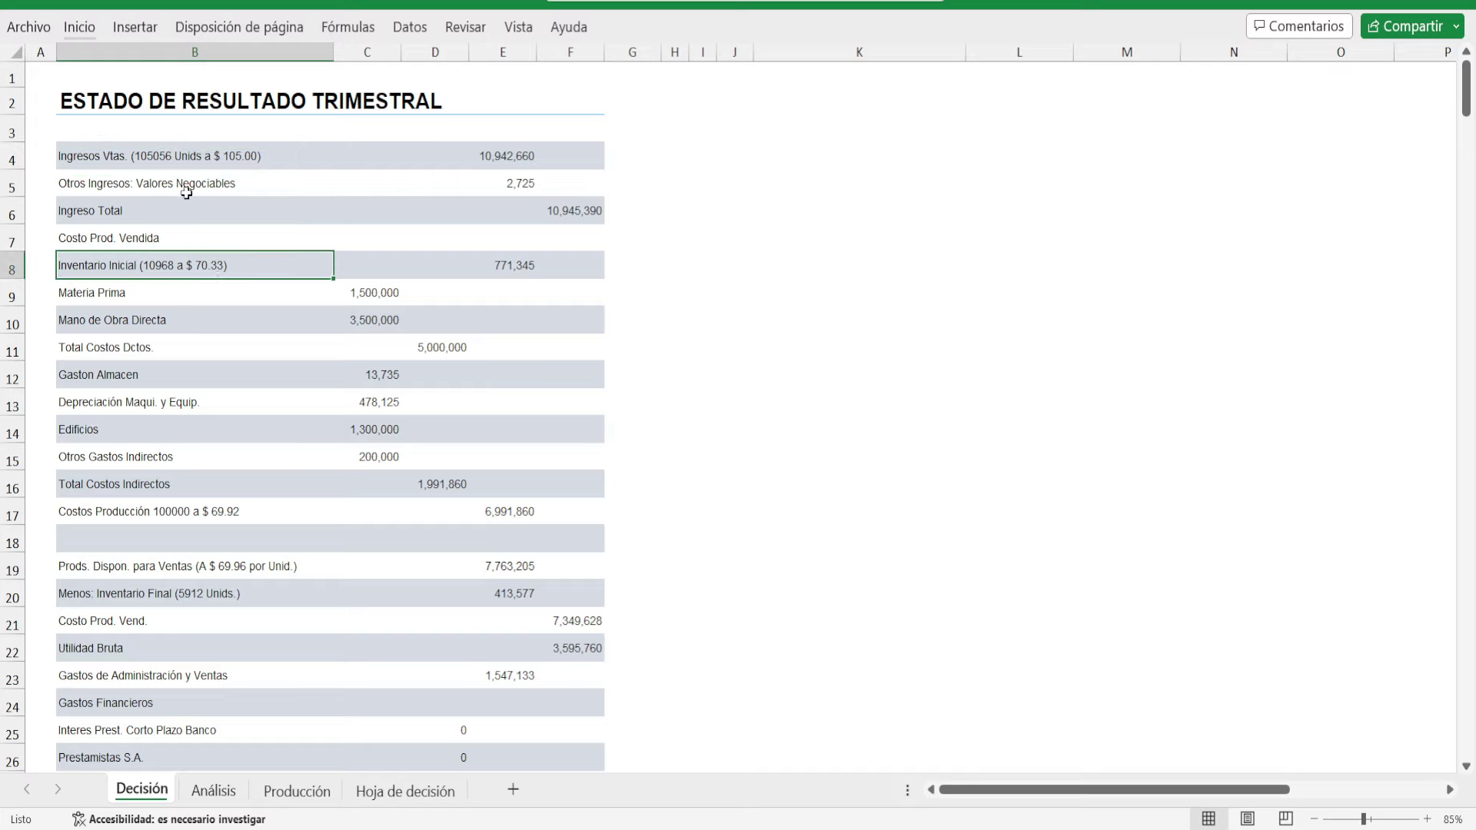
click(189, 156)
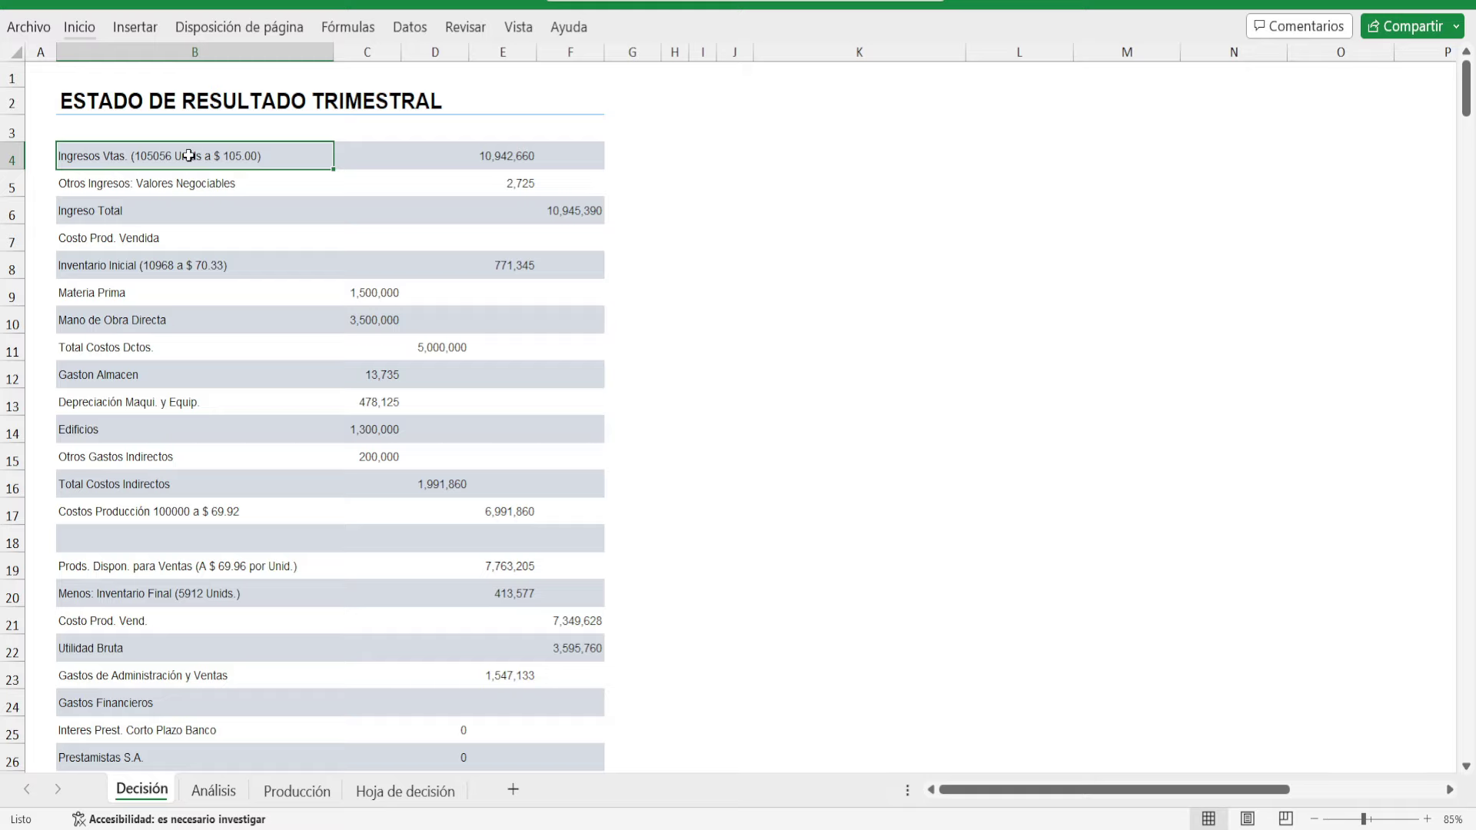
click(216, 265)
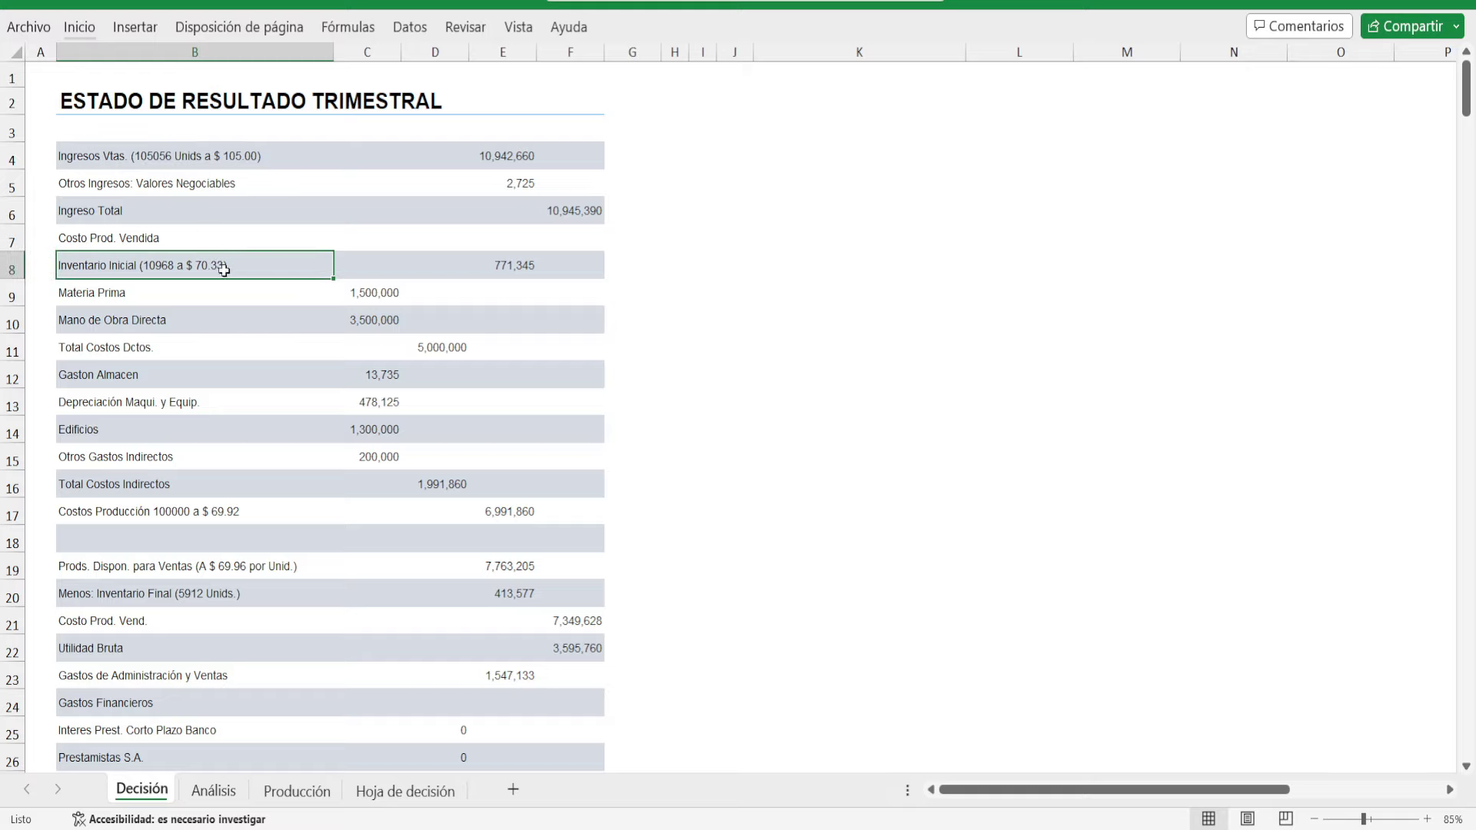
click(244, 804)
click(182, 289)
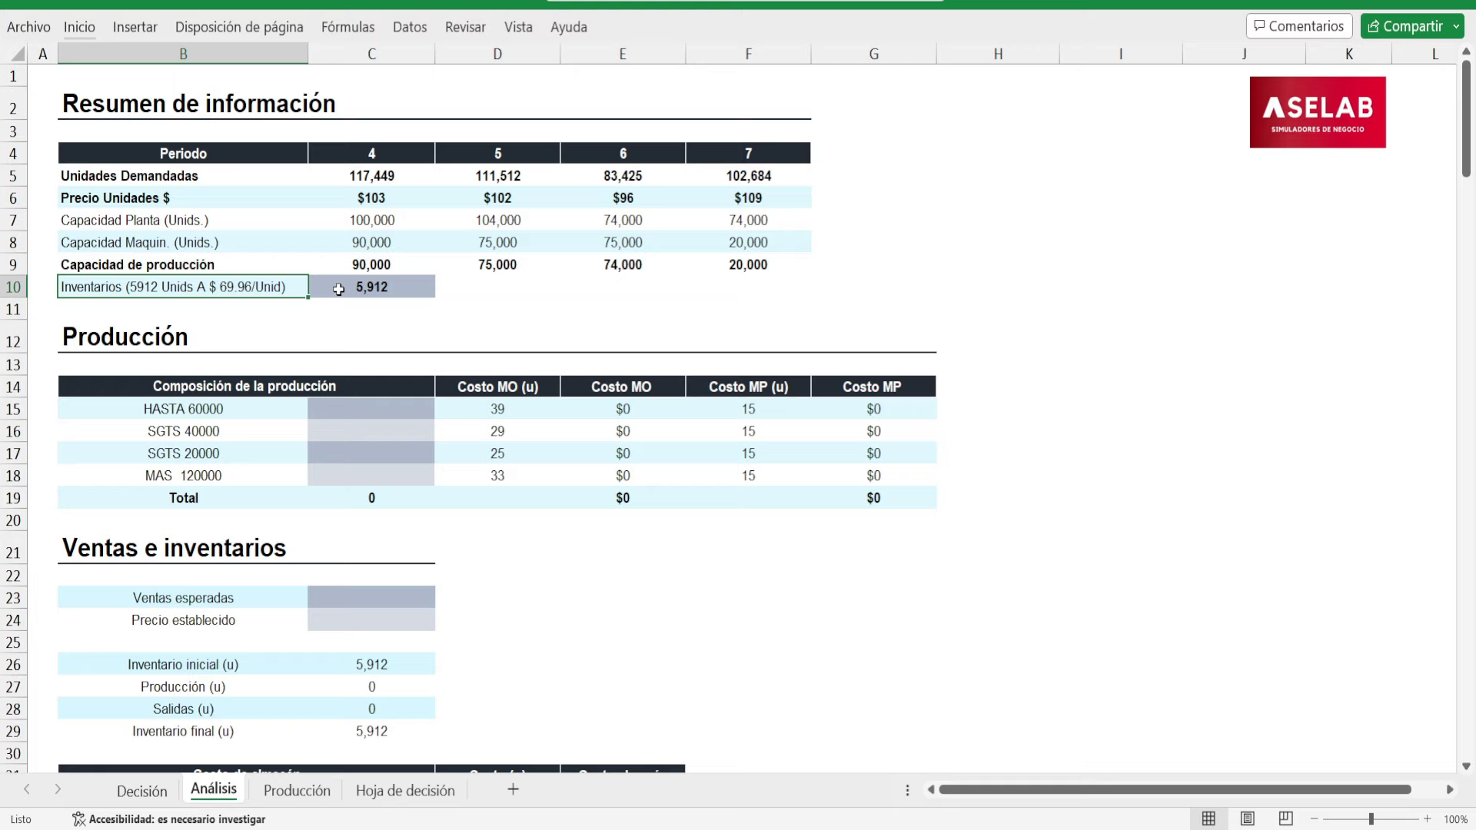
click(347, 296)
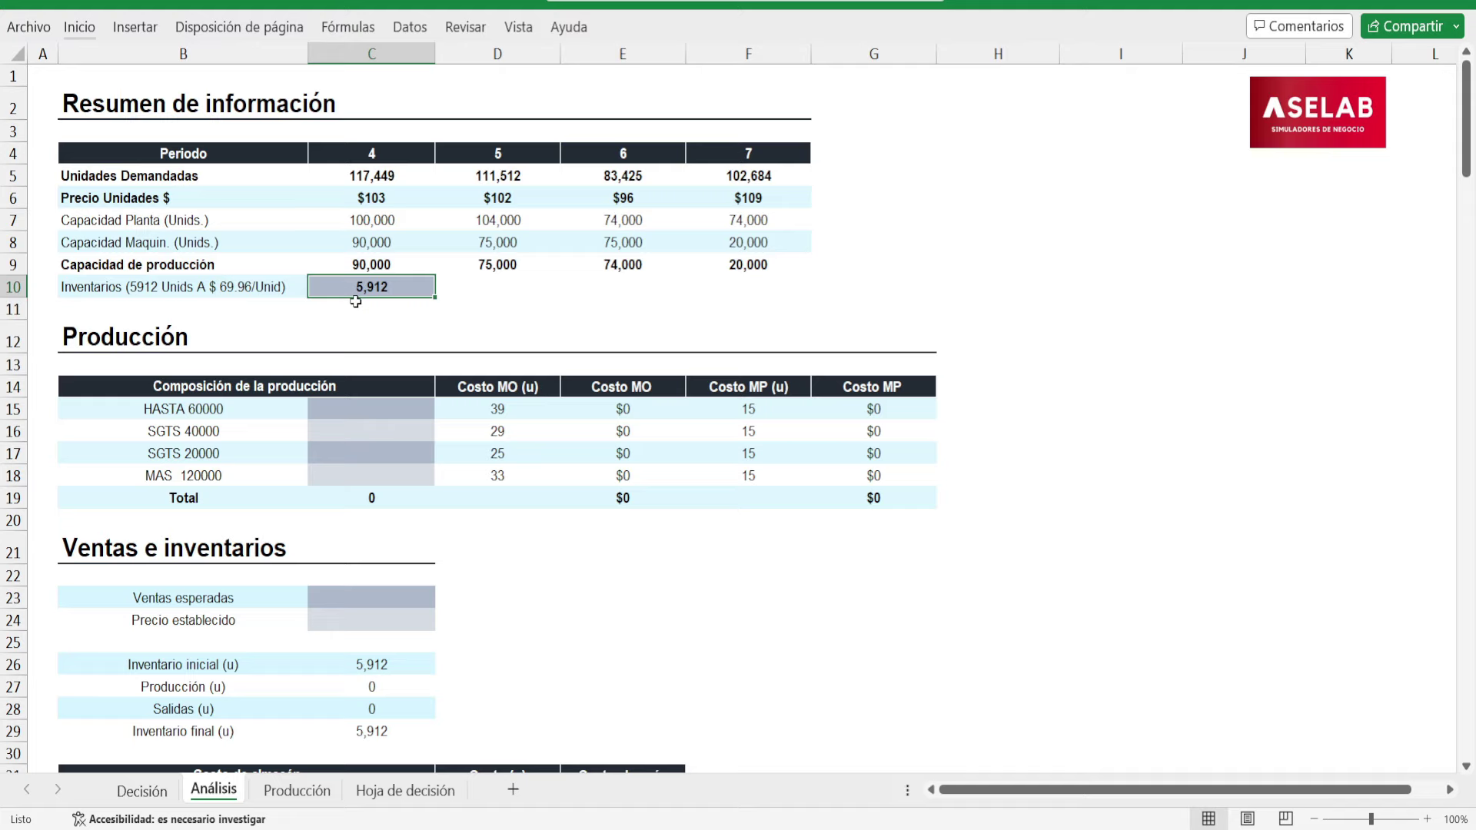
- Set the production composition to 60000 units for HASTA 60000 and 30000 units for SGTS 40000
click(350, 408)
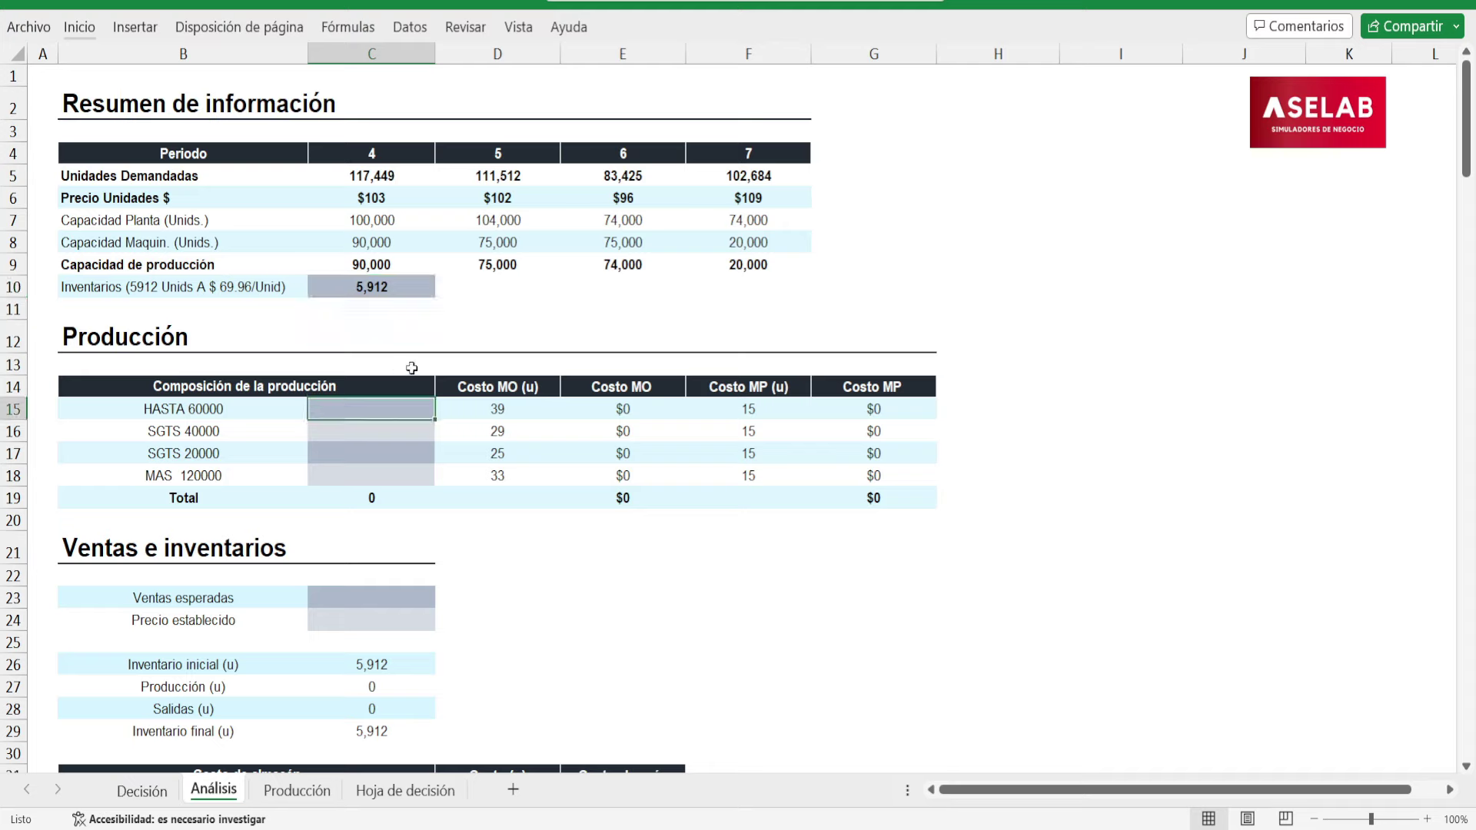
drag(122, 350, 859, 493)
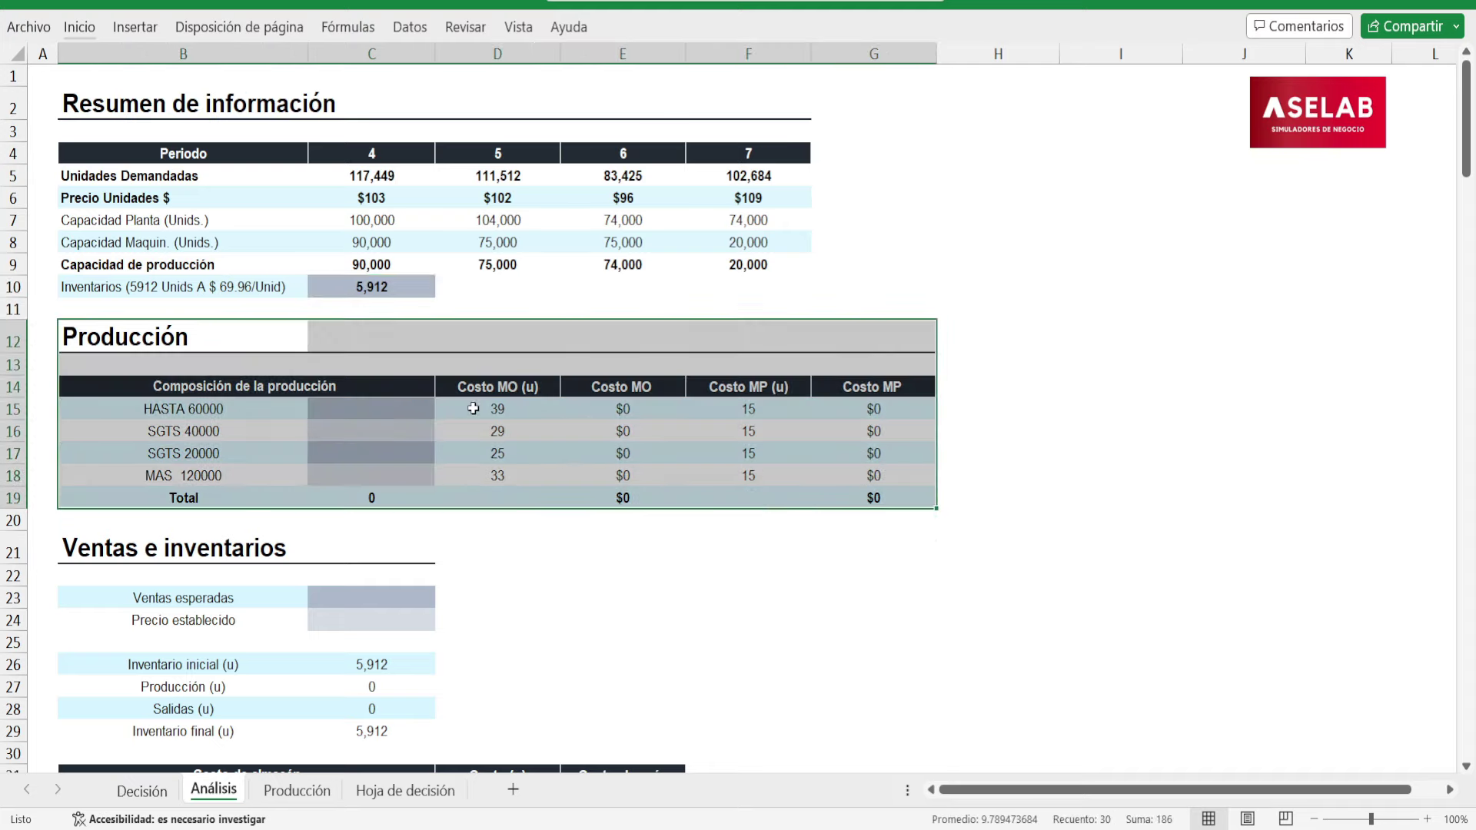
click(415, 404)
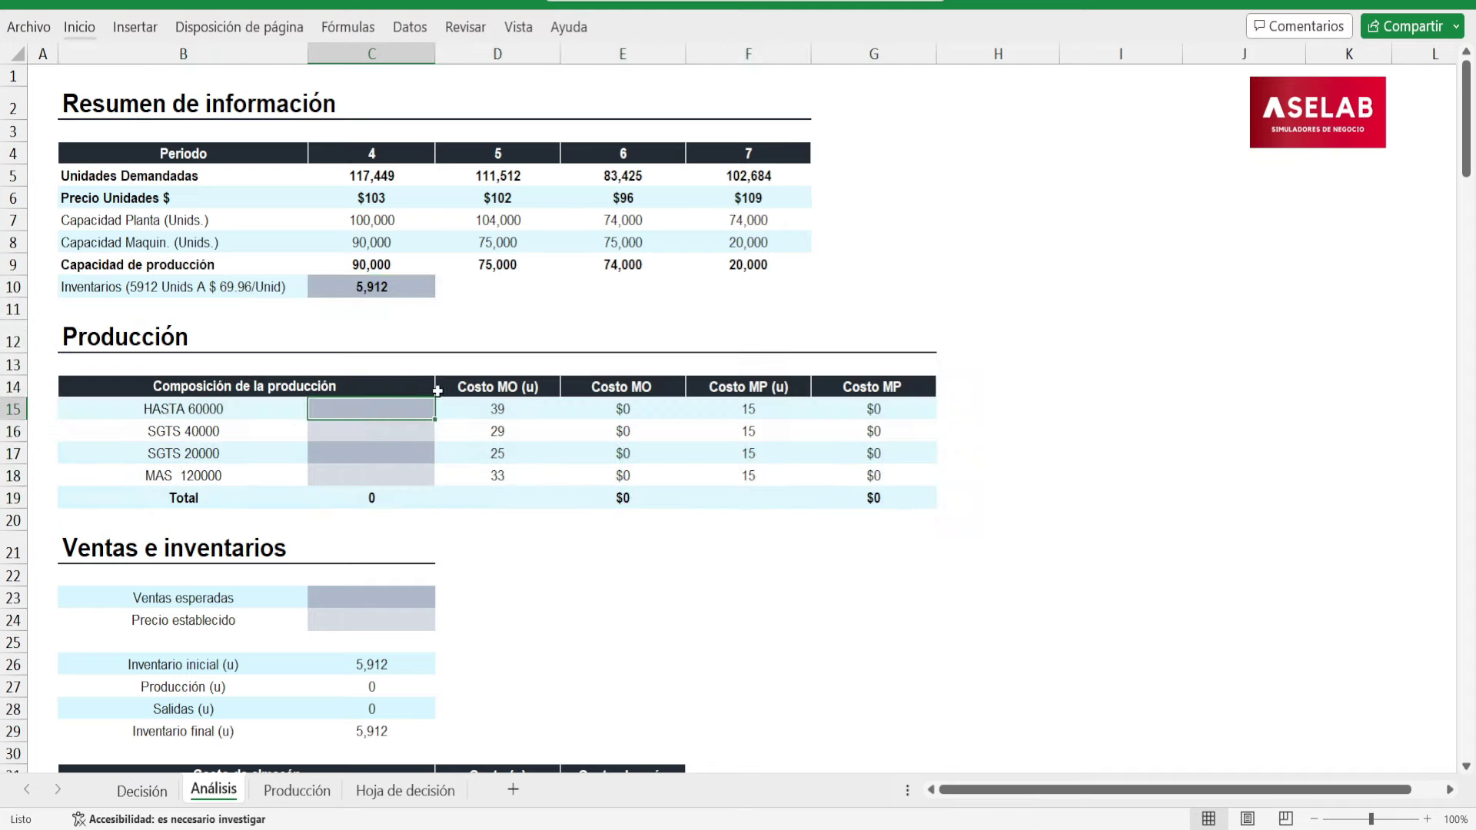
text(60000)
key(Return)
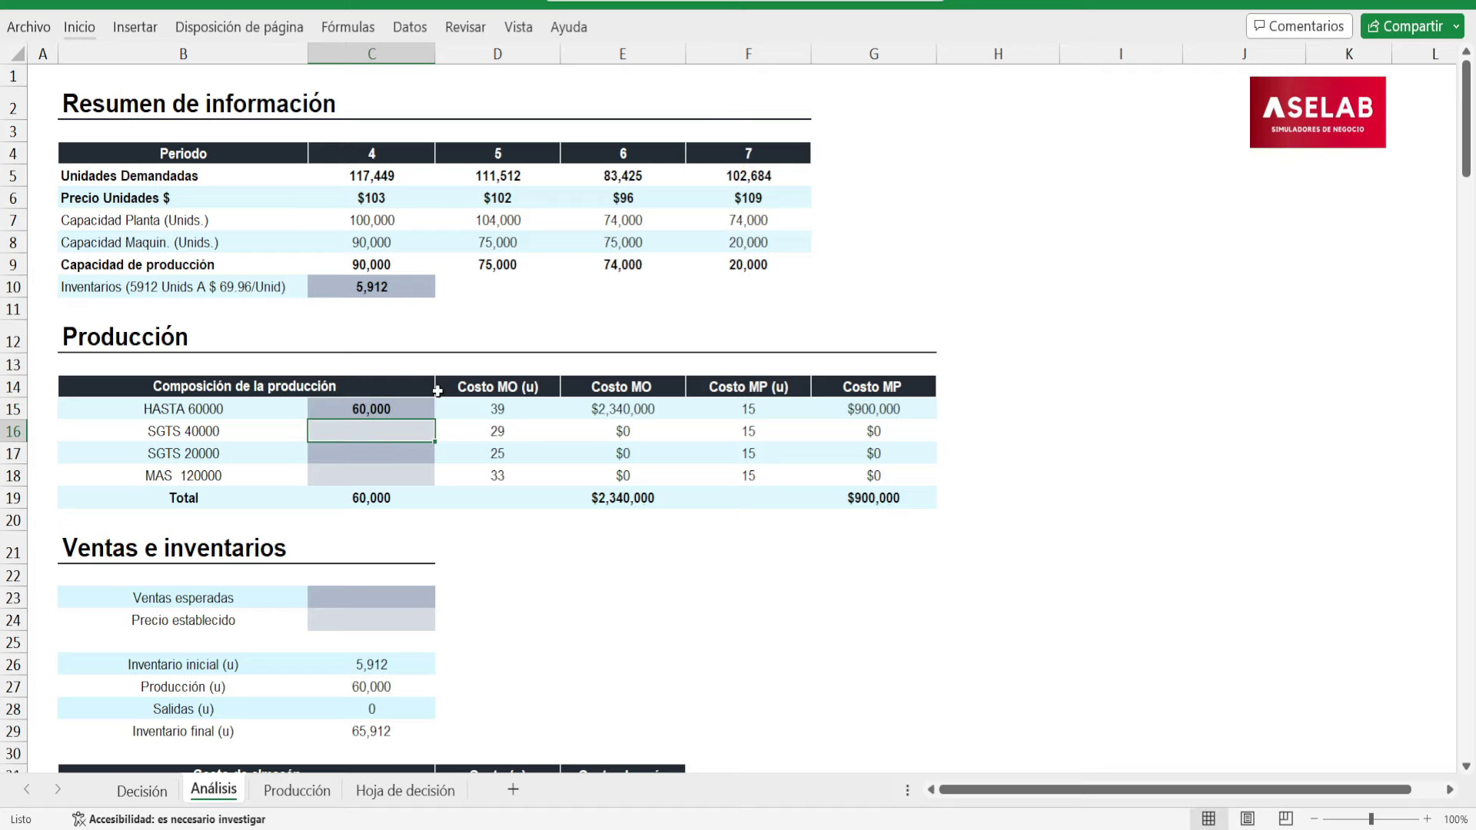
text(30000)
key(Return)
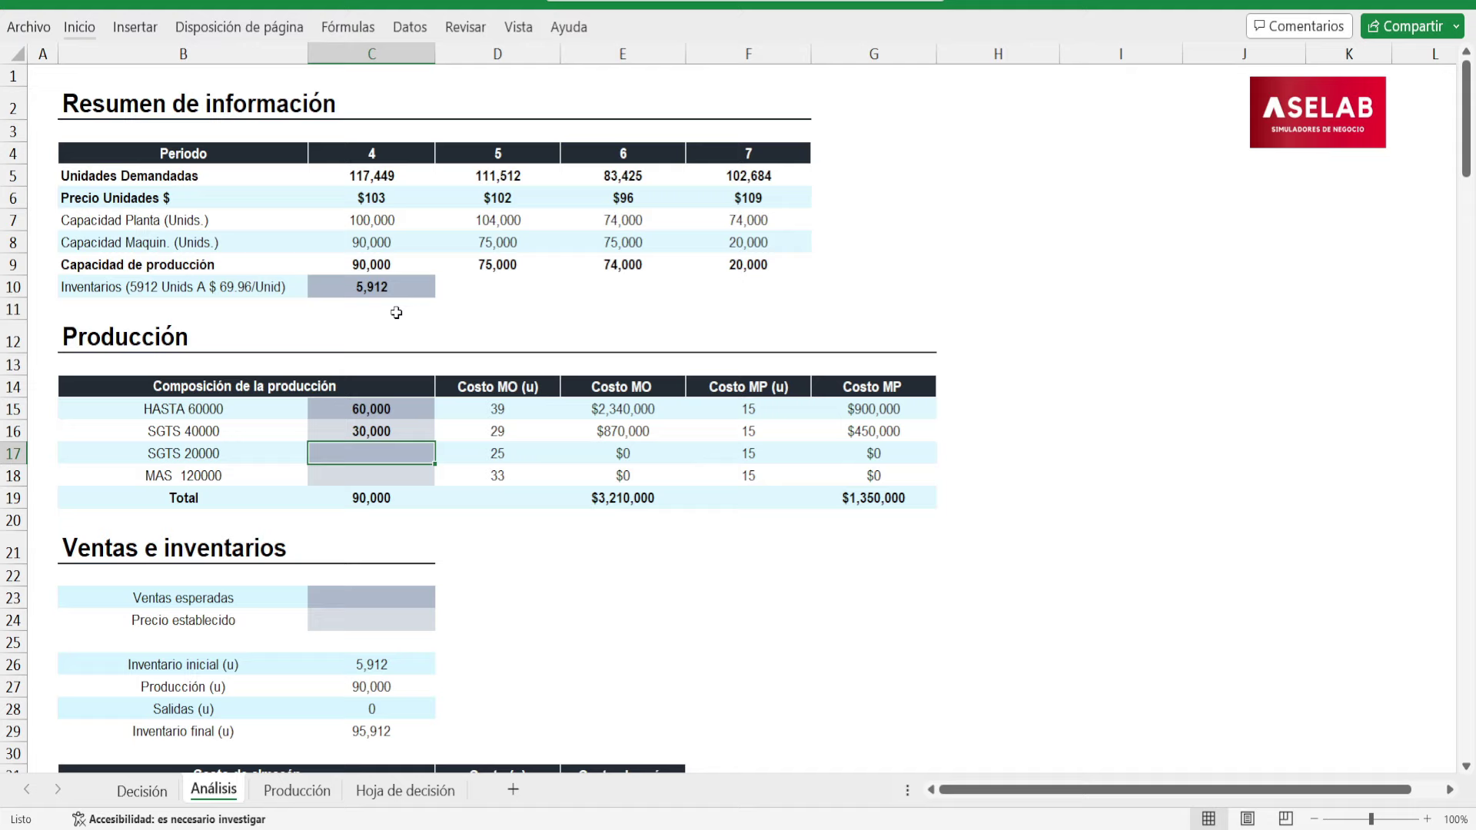
- Review the inventory units and the production composition with its labour and material costs, ending on the Ventas esperadas cell
click(404, 286)
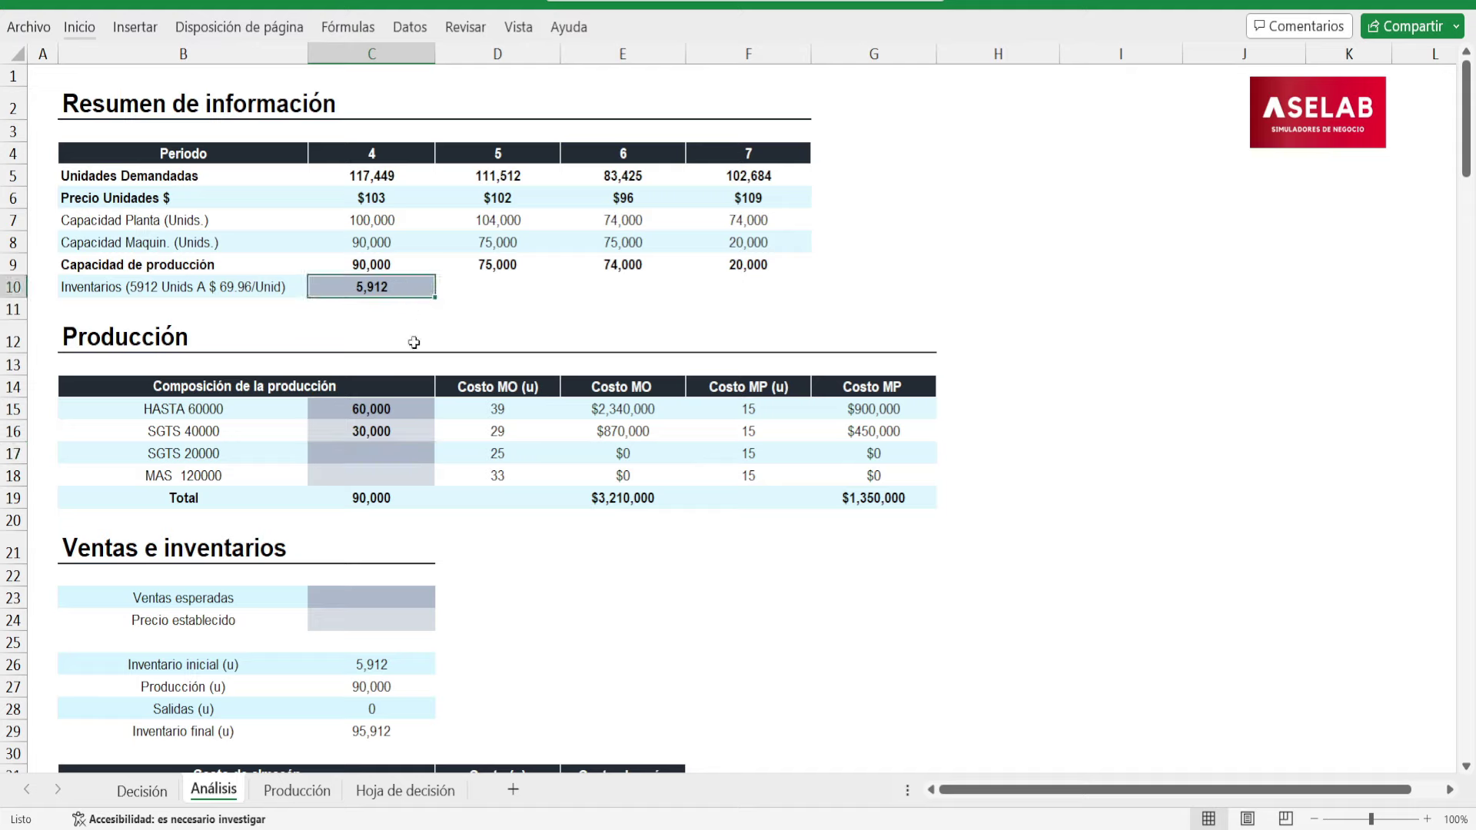
click(263, 382)
drag(263, 383, 857, 421)
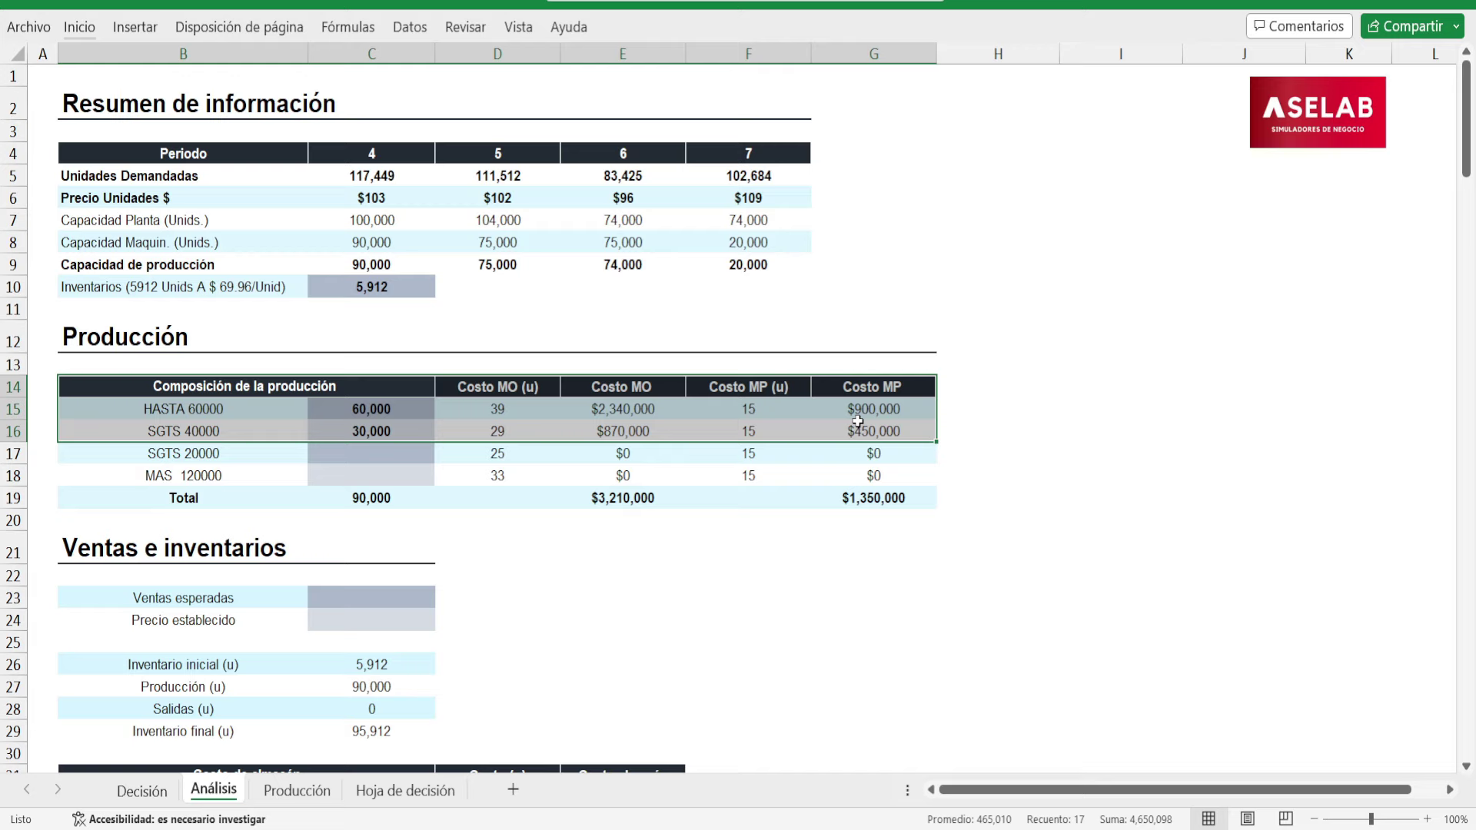
click(392, 412)
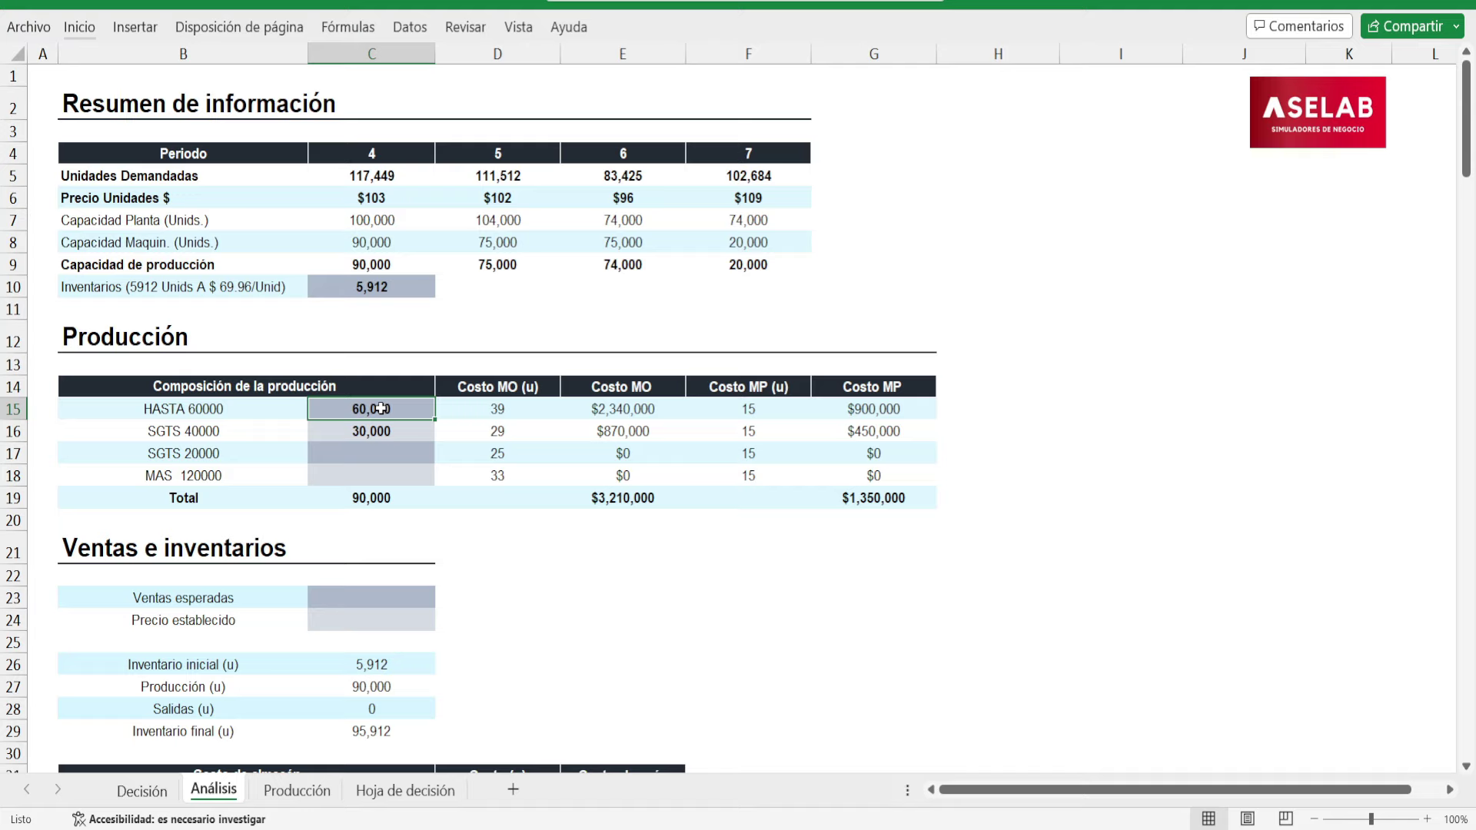
click(416, 280)
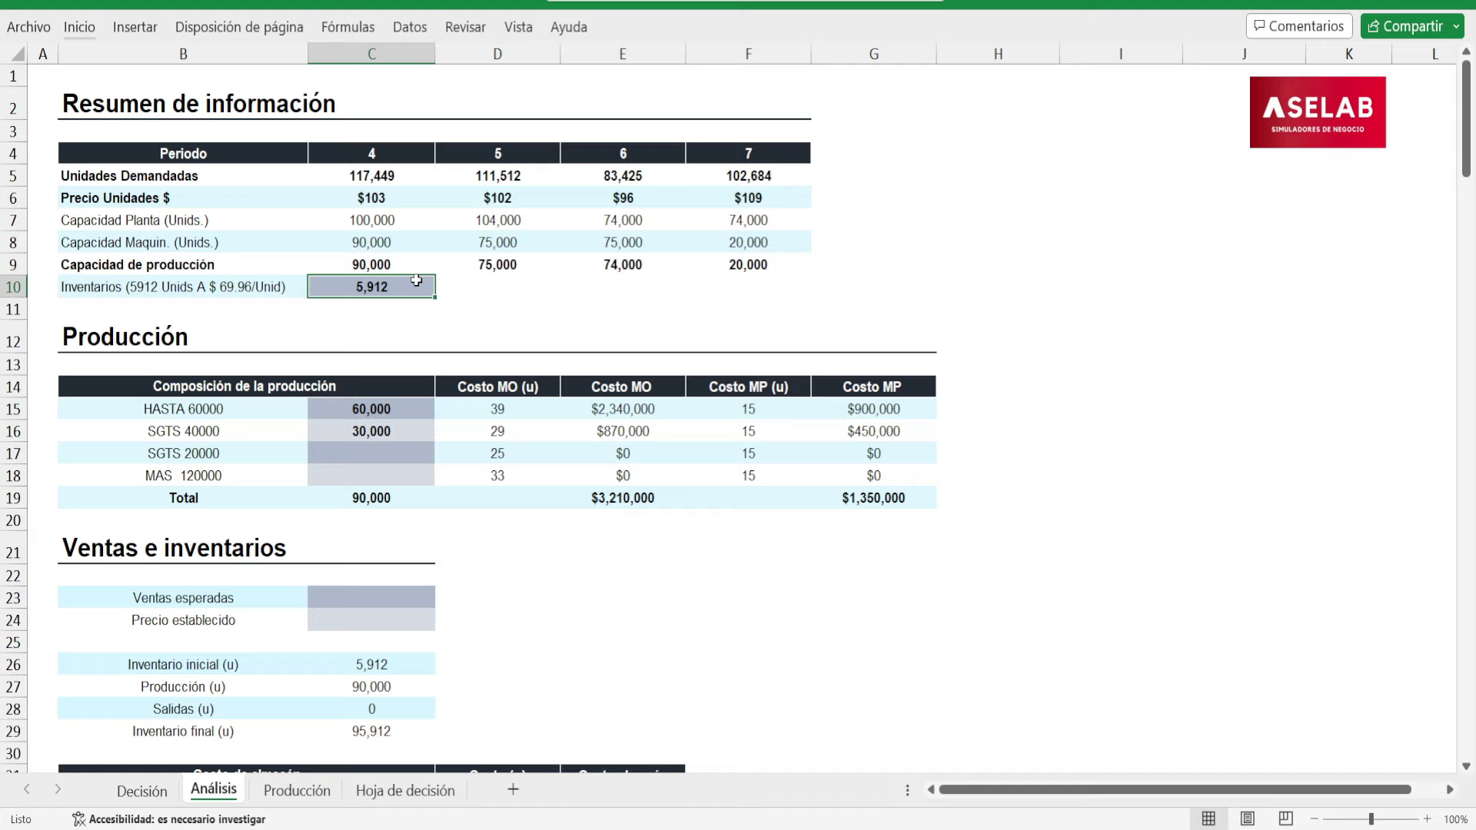
click(346, 453)
drag(362, 408, 394, 477)
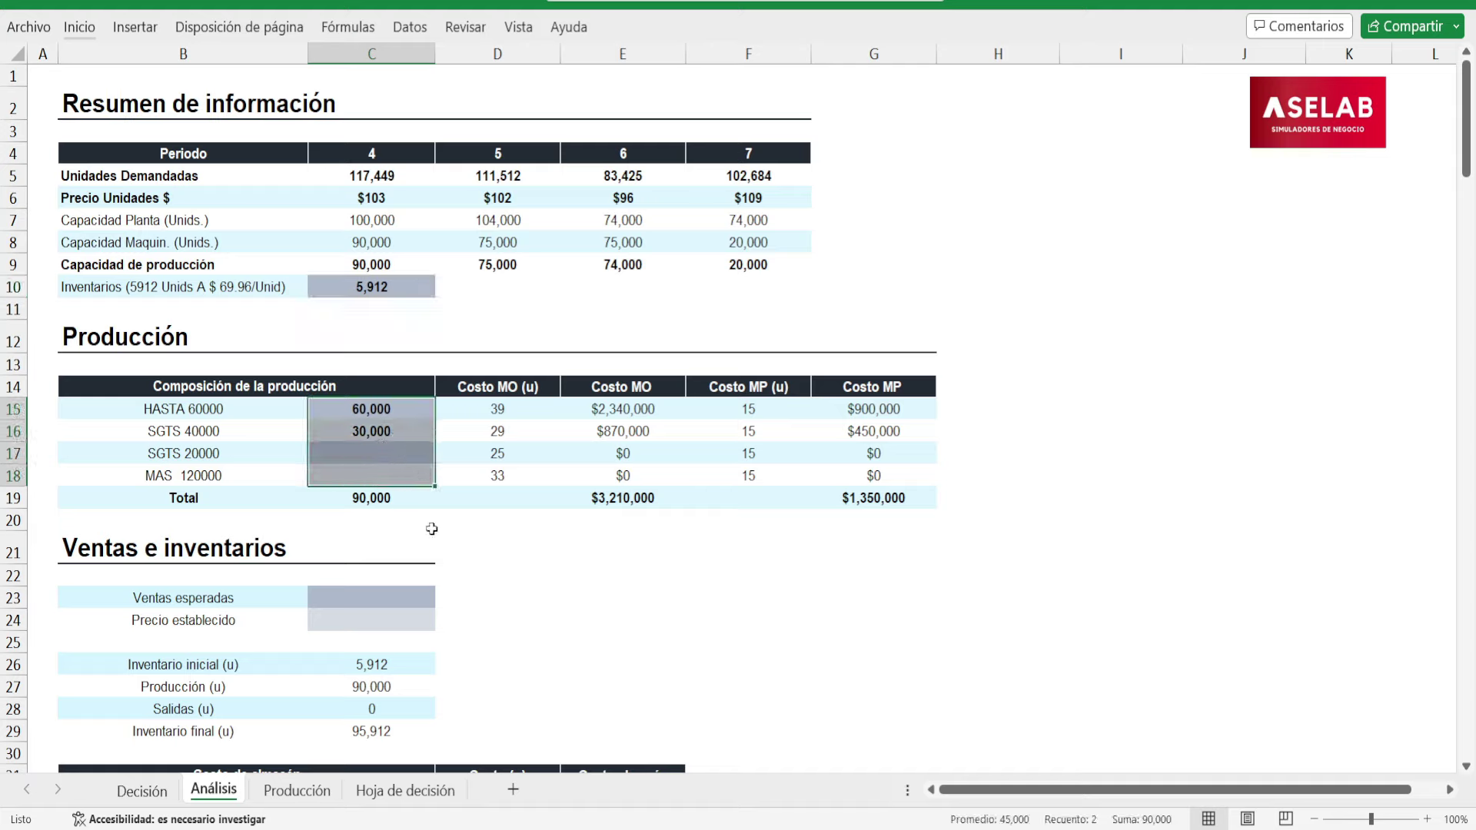
click(393, 596)
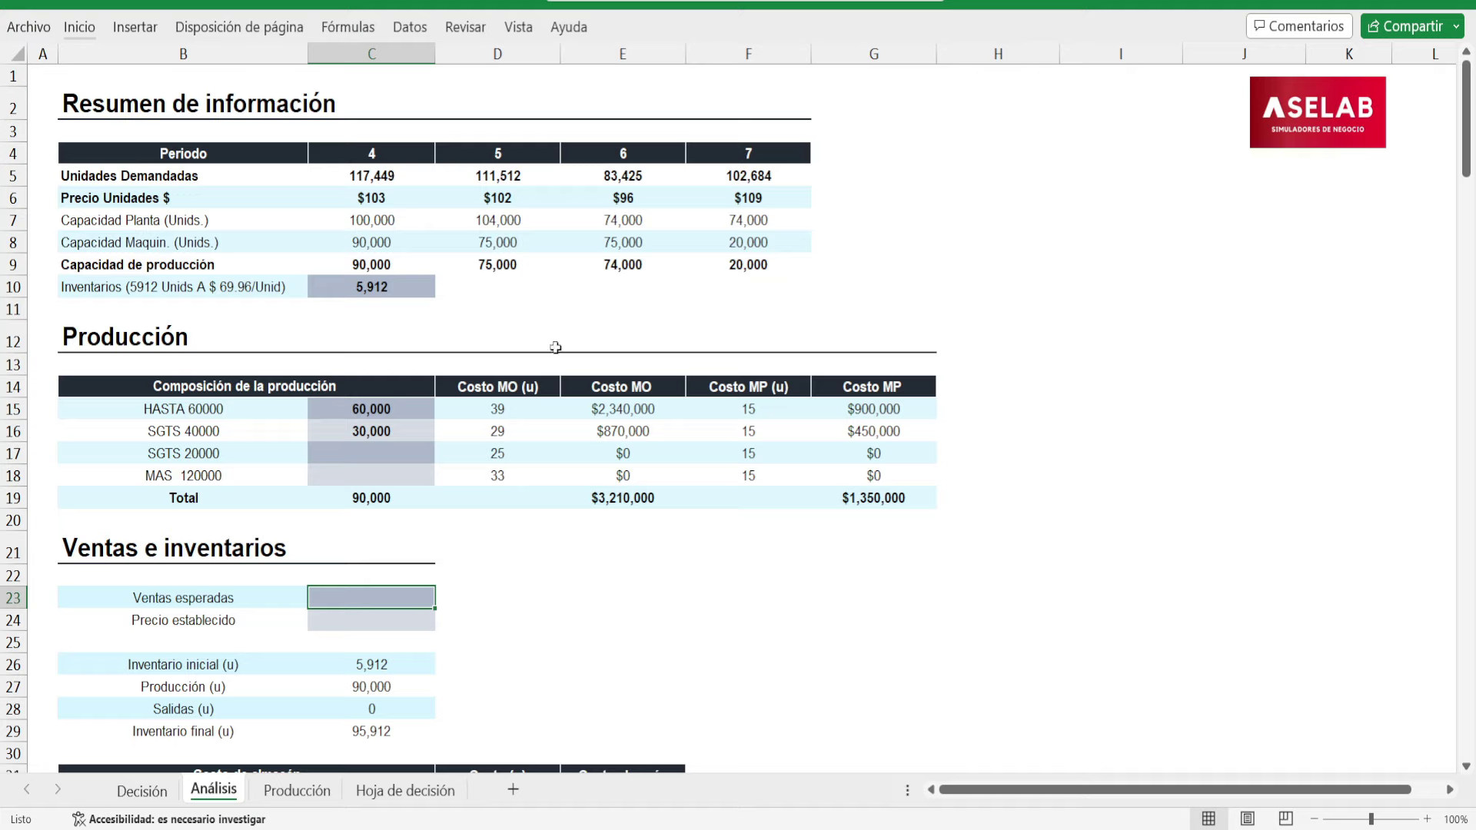
- Set the expected sales (Ventas esperadas) to 95,912 units, checking the period 4 demand, total production and inventory first
click(390, 199)
click(387, 171)
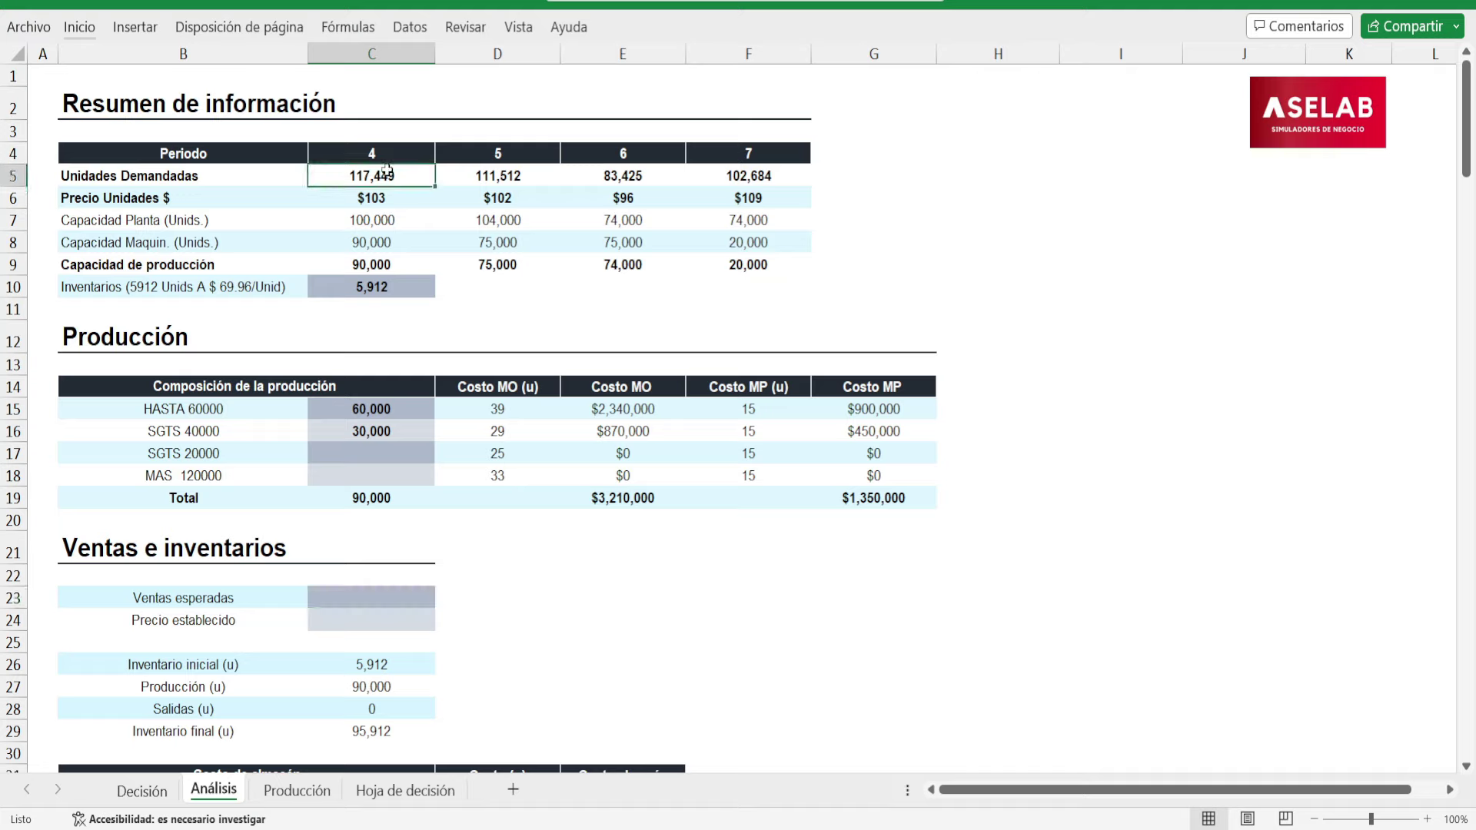
click(369, 498)
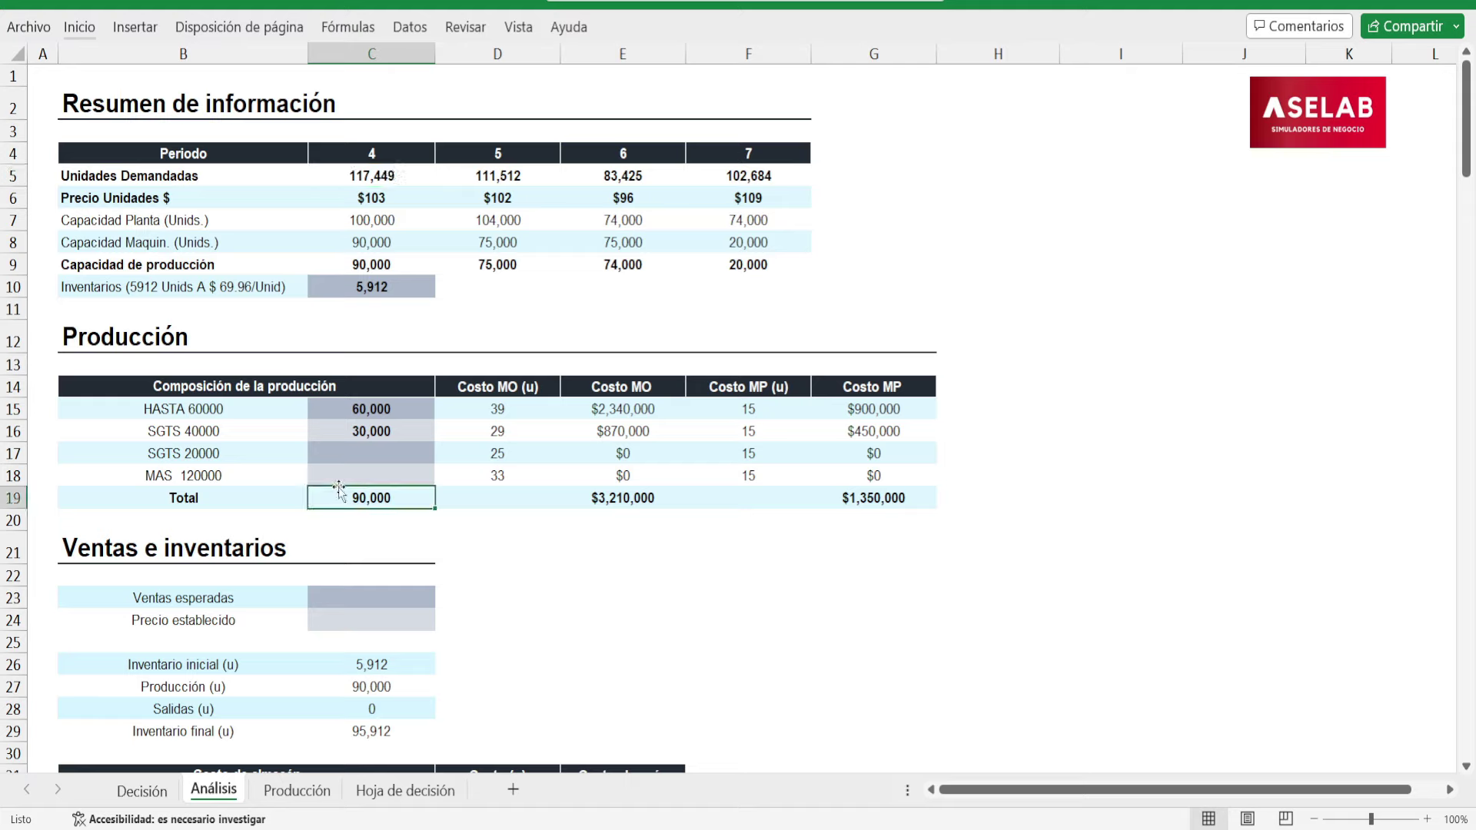
click(173, 287)
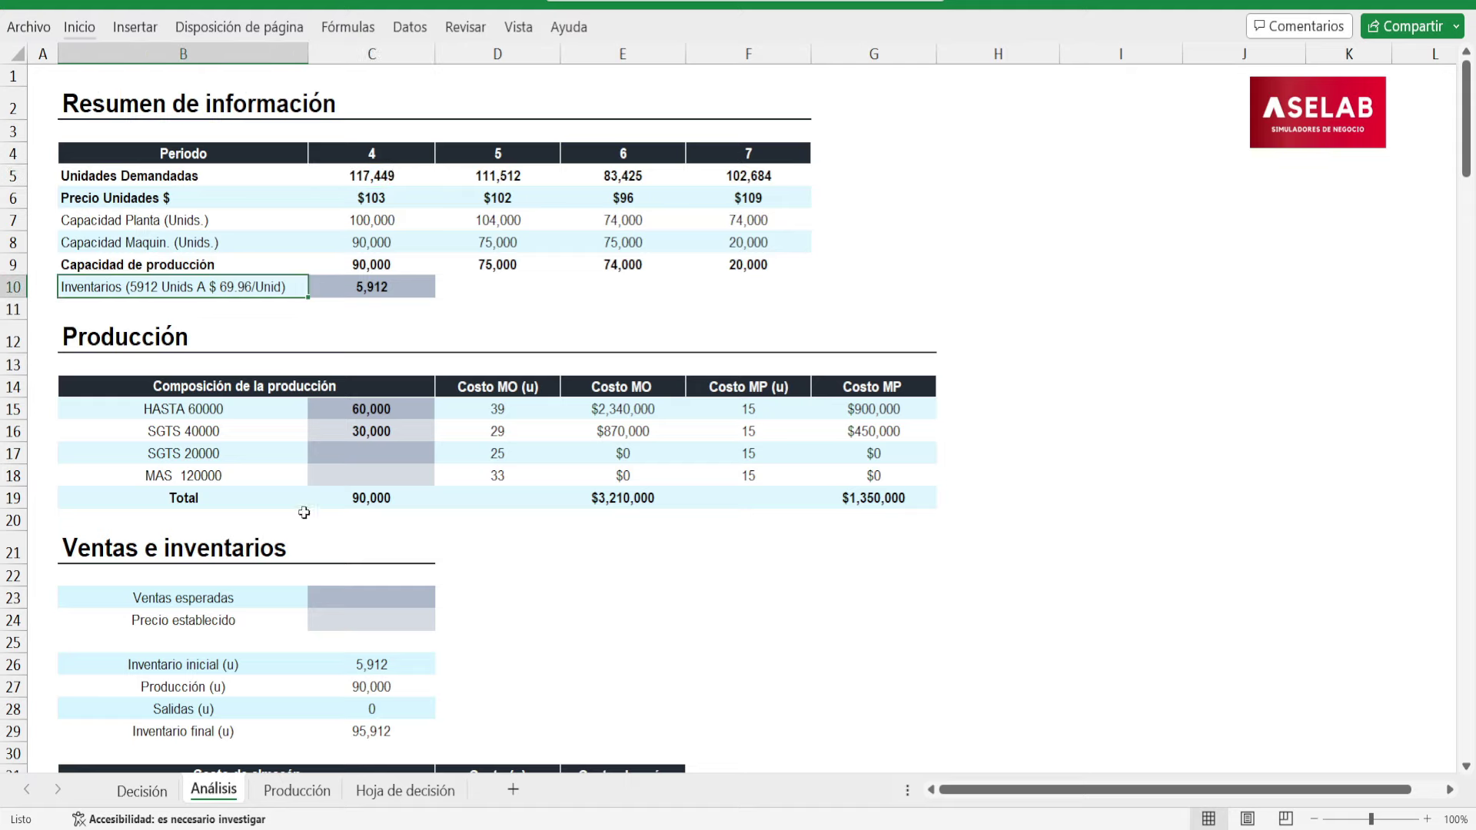
click(340, 592)
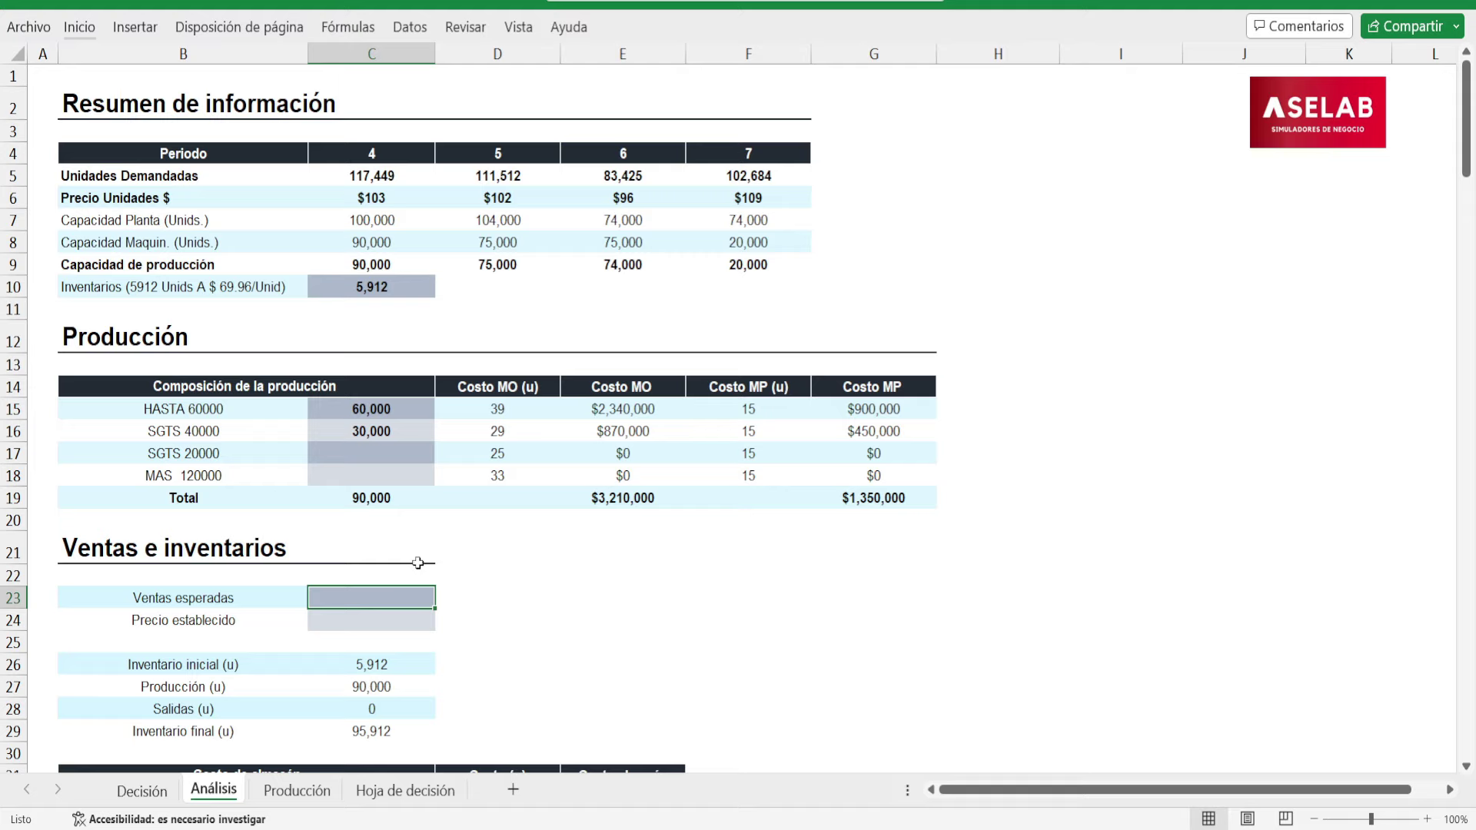
text(95)
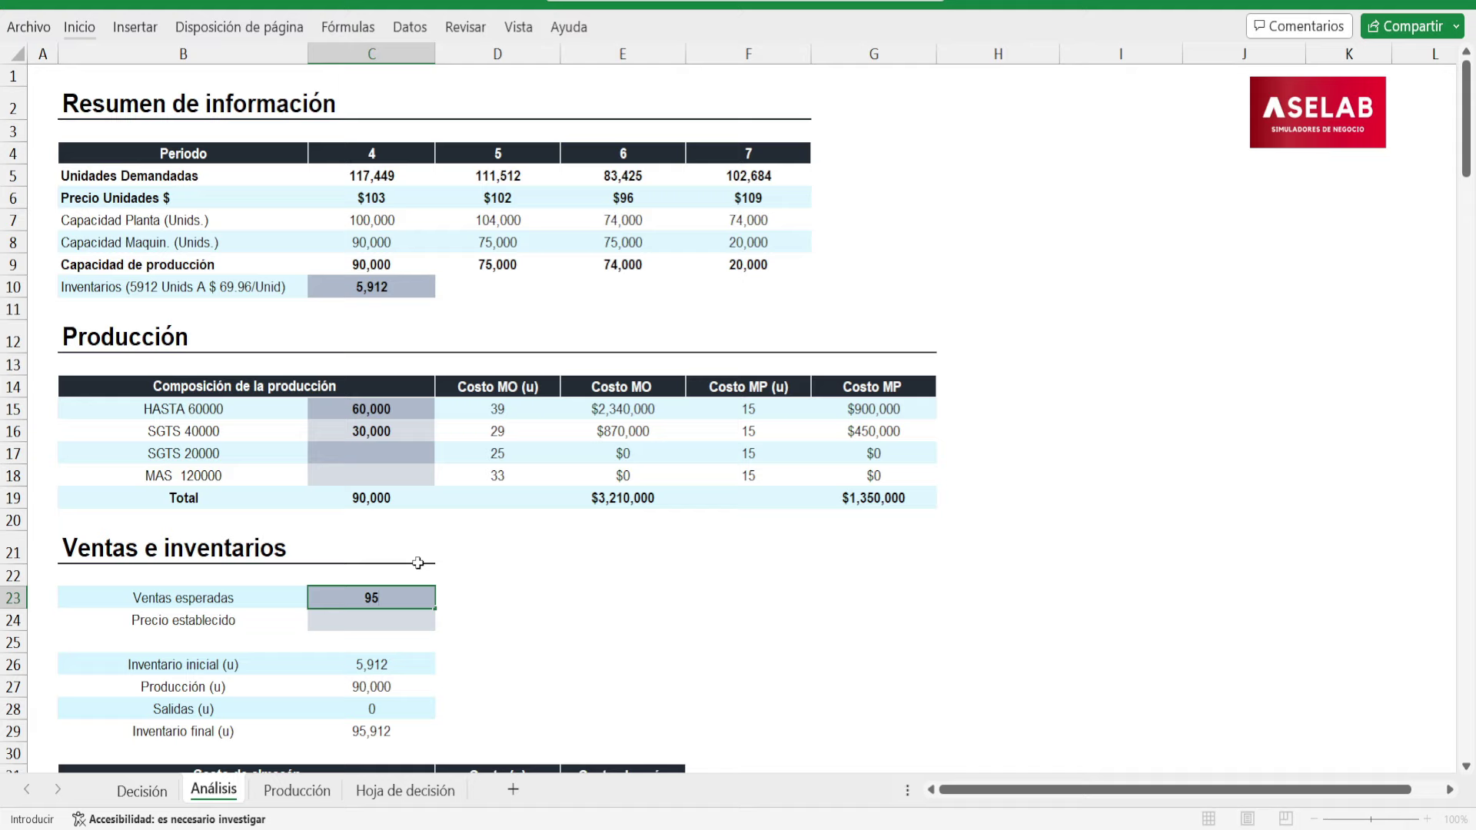
text(,912)
key(Return)
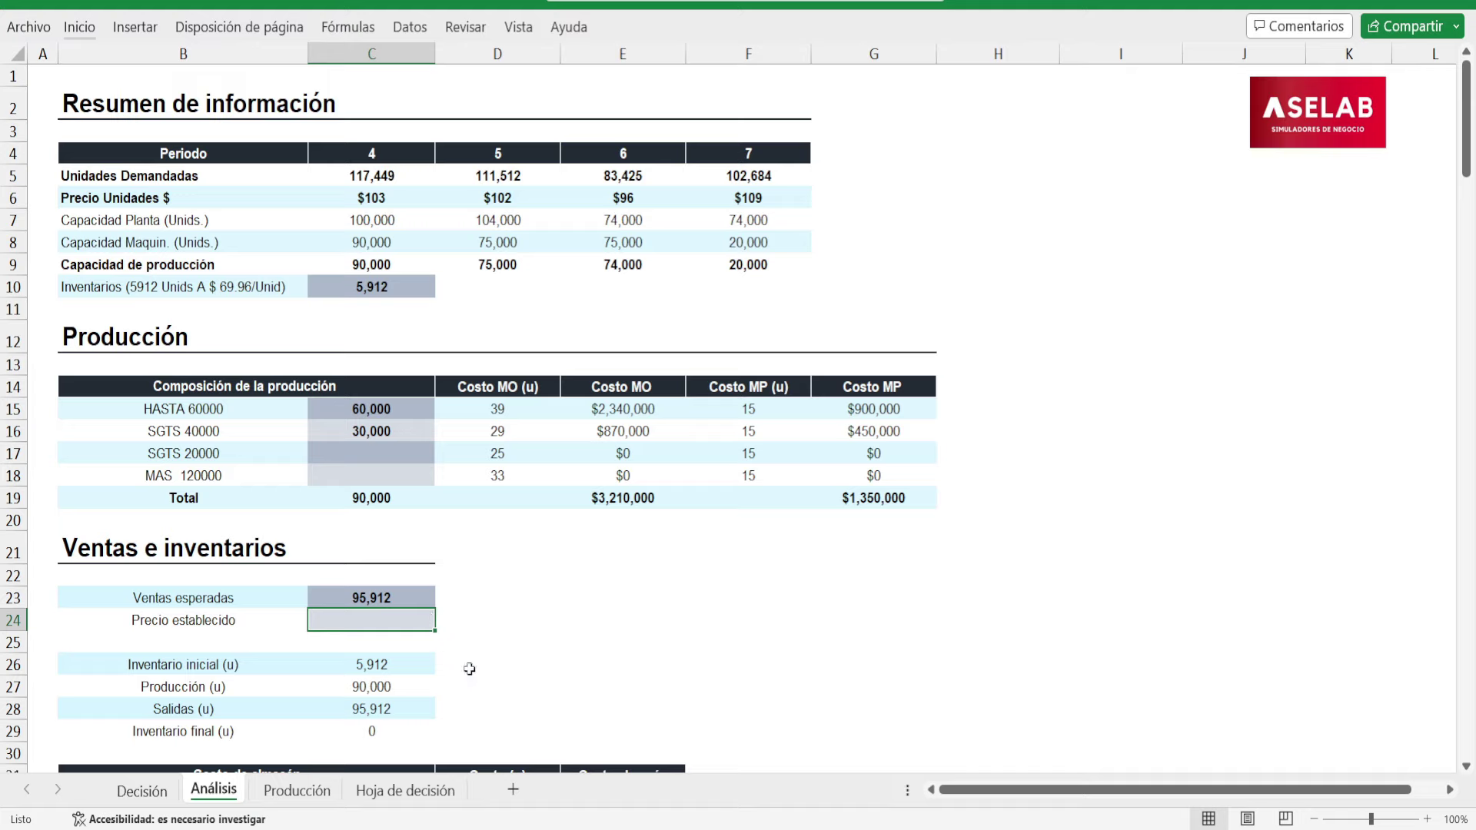
- Set the established price (Precio establecido) to $106, using the period 4 unit price and demand as reference
key(Up)
key(Up)
key(Up)
key(Up)
key(Up)
key(Up)
key(Up)
key(Up)
key(Up)
key(Up)
key(Up)
key(Up)
key(Up)
key(Up)
key(Up)
key(Up)
click(362, 198)
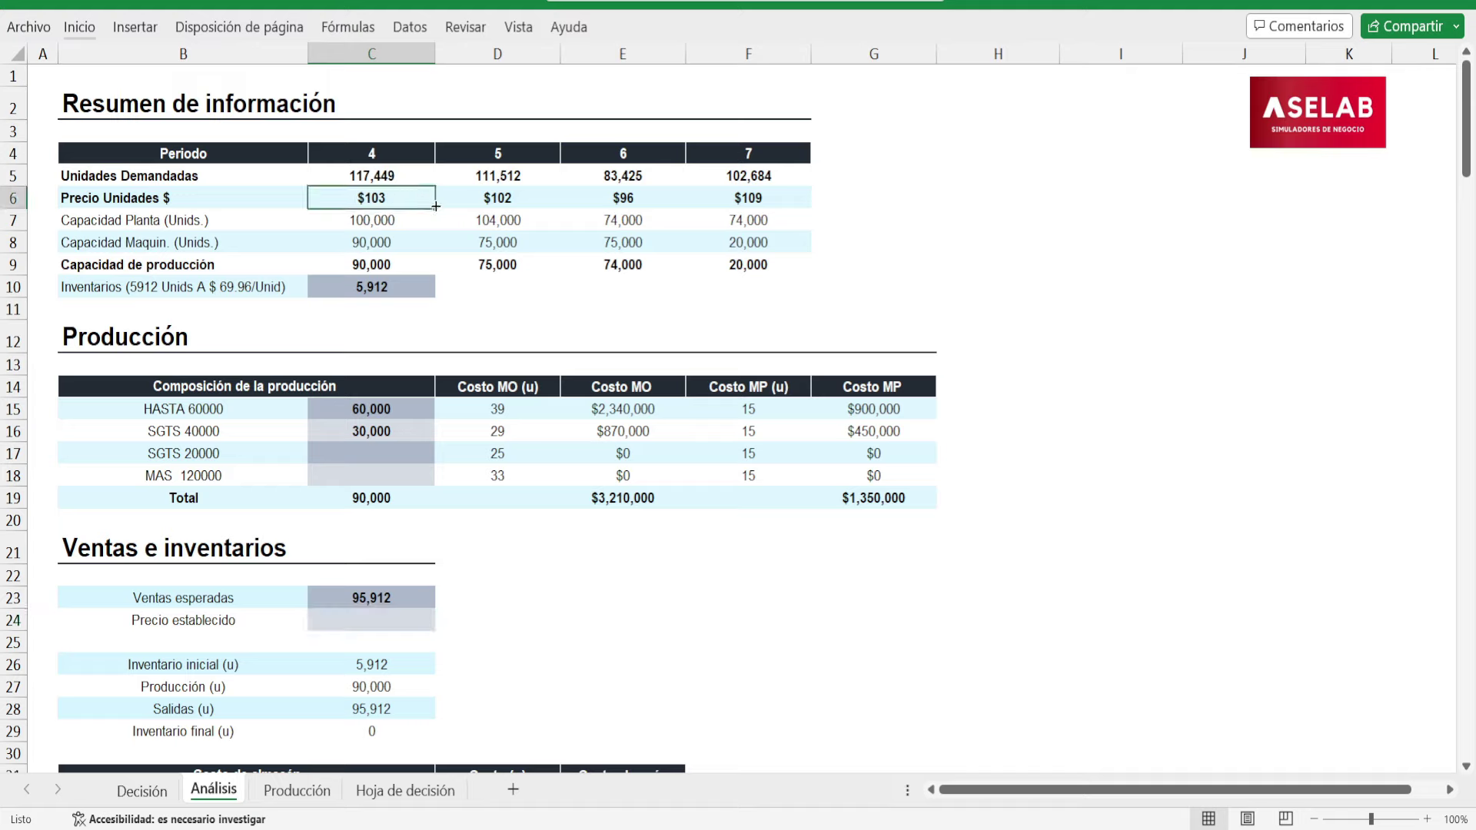
click(402, 178)
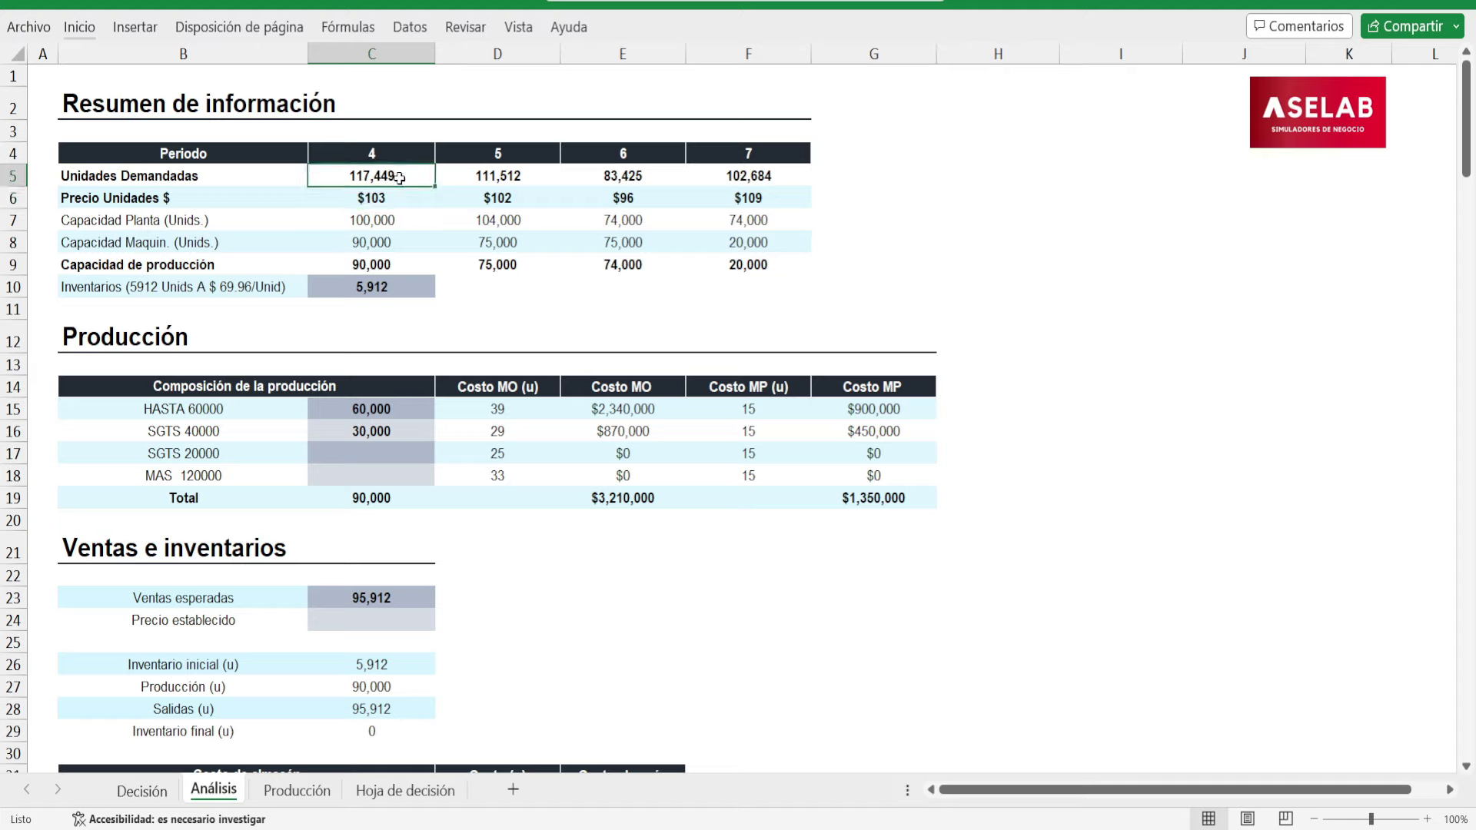
click(396, 619)
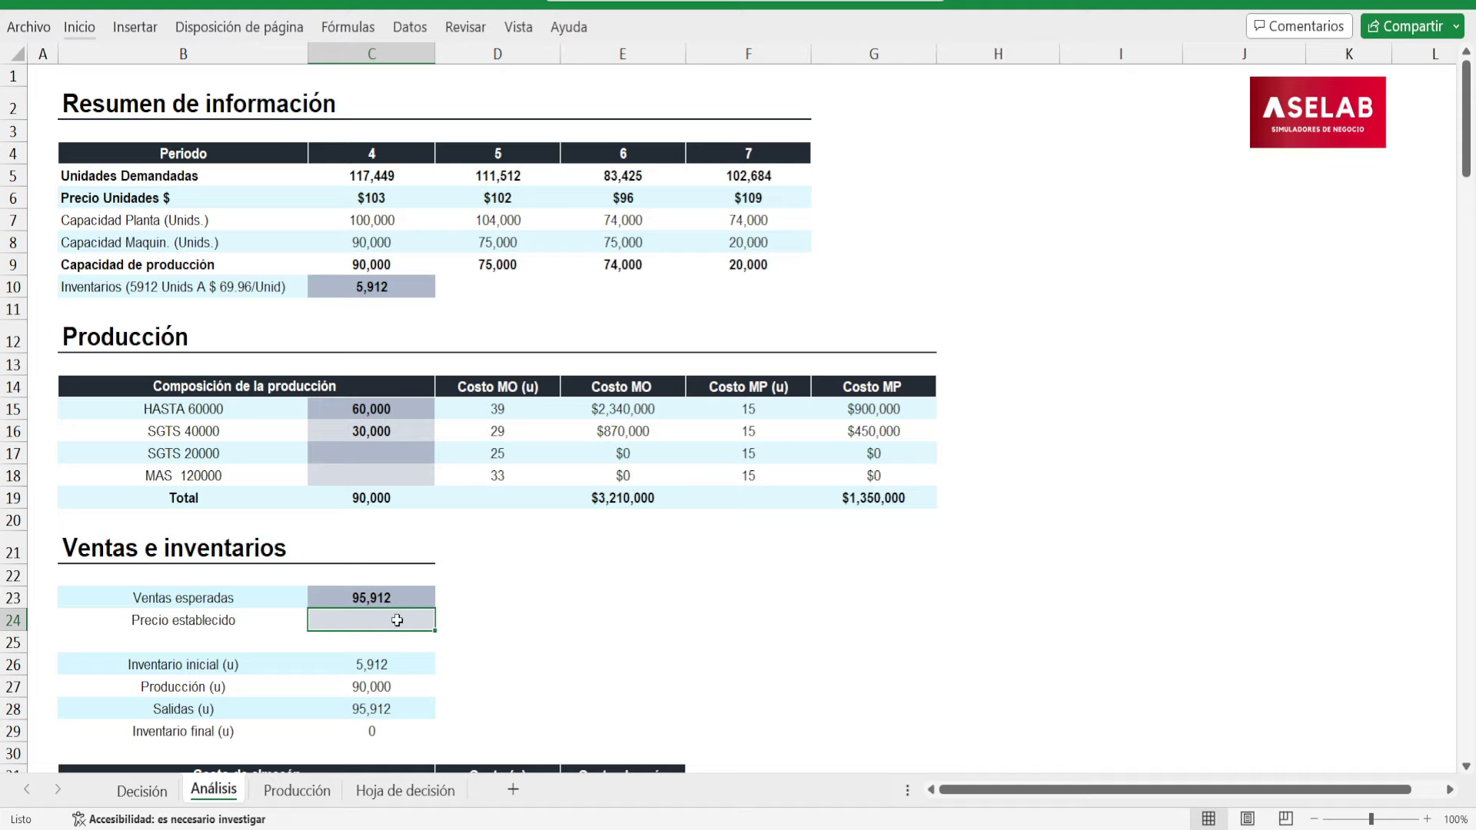
click(368, 171)
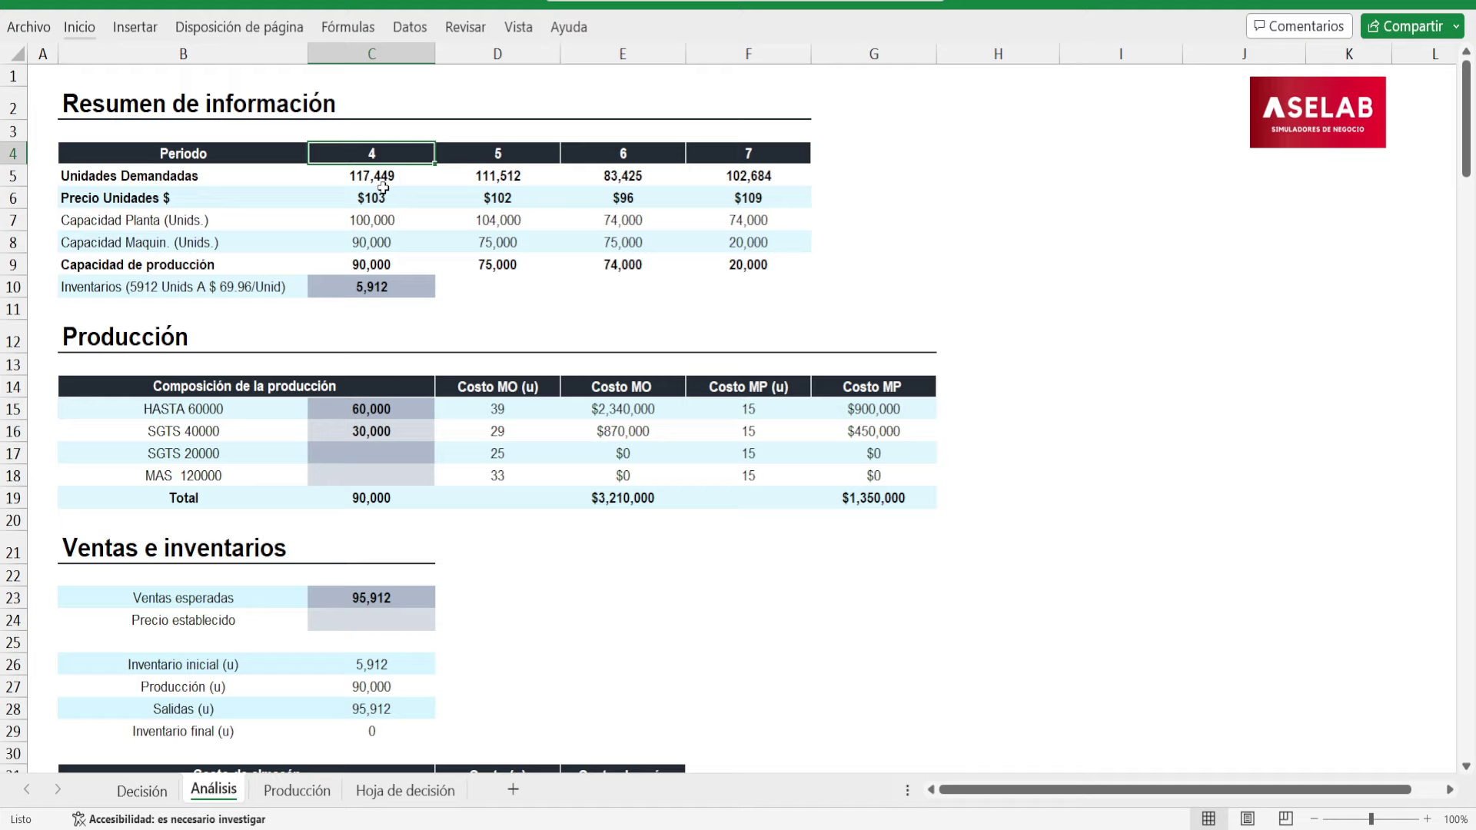
click(382, 192)
click(382, 175)
click(380, 621)
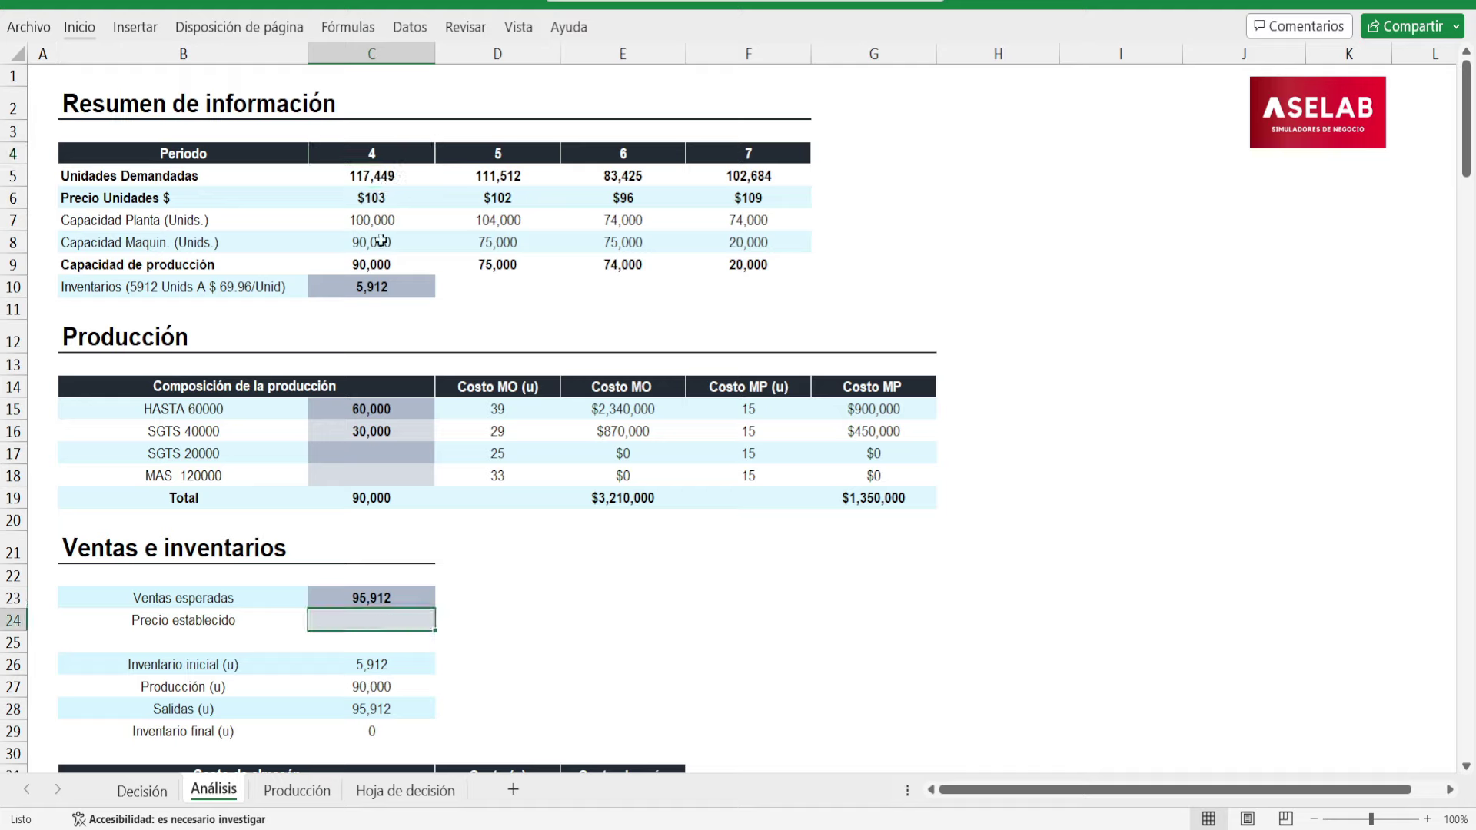
click(382, 193)
click(405, 620)
text(106)
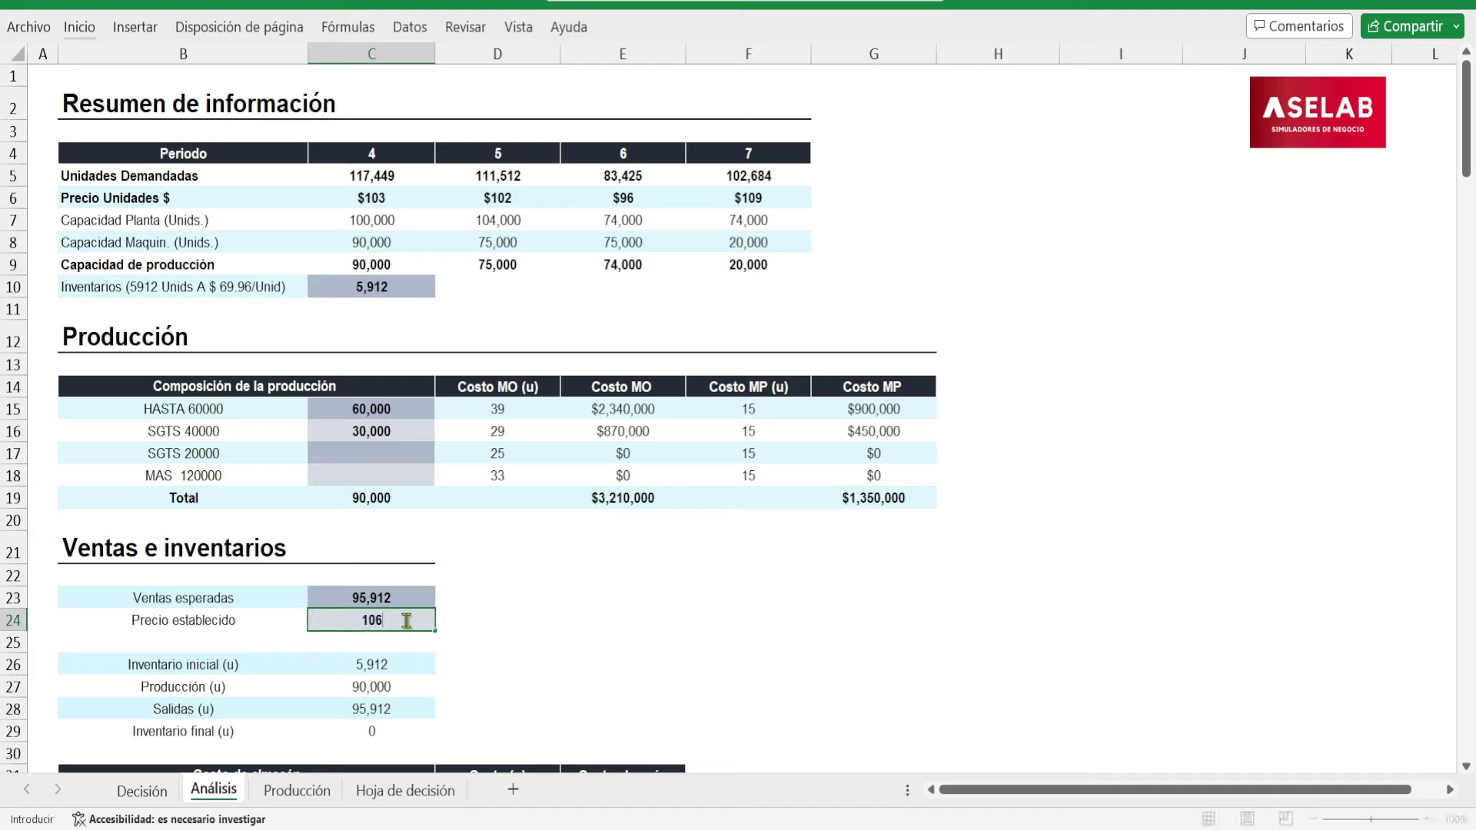
key(Return)
- Review the warehouse cost table and the initial inventory, outgoing units and final inventory under Ventas e inventarios
scroll(405, 620, down, 2)
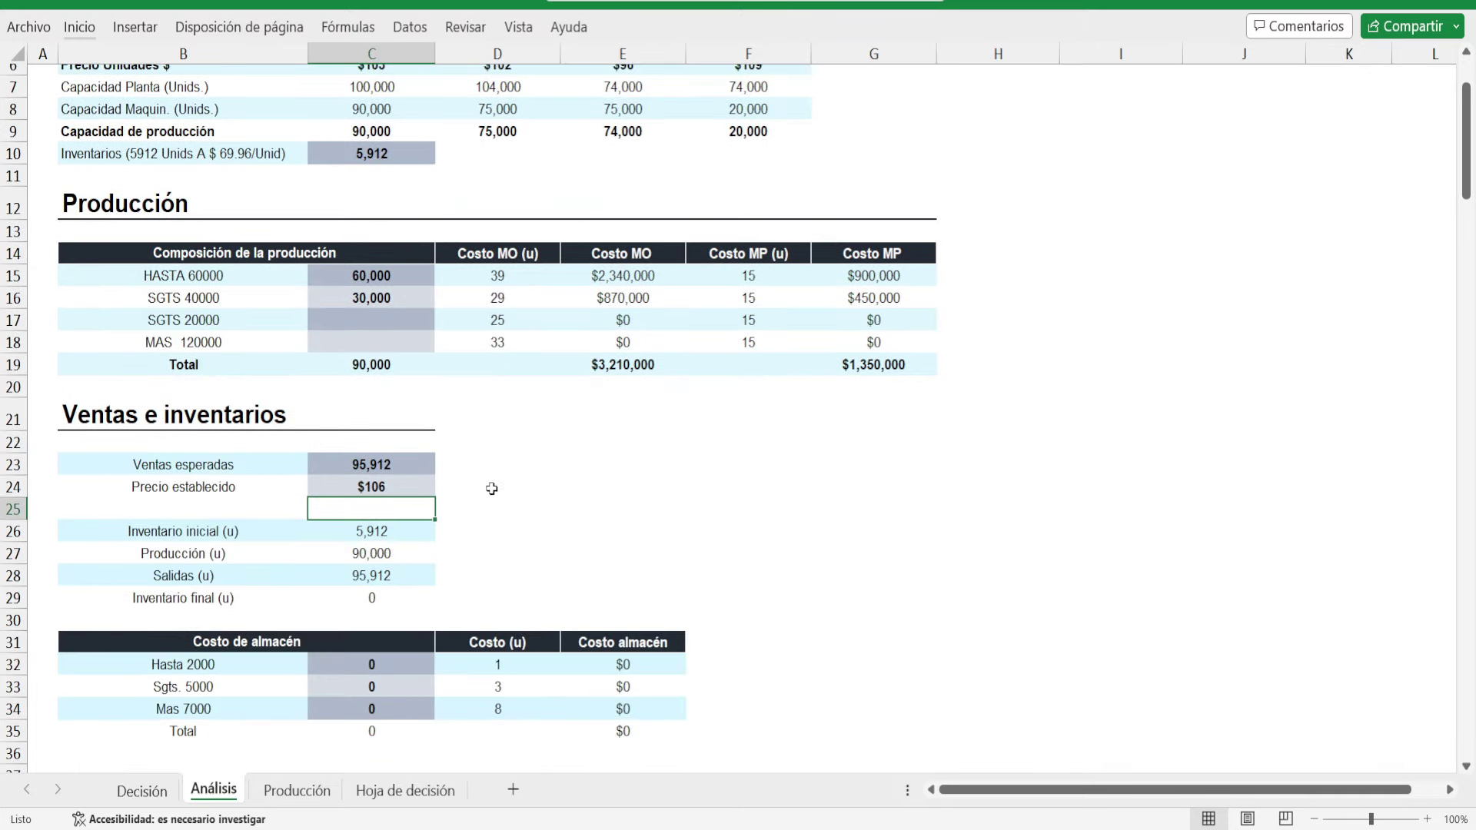
scroll(507, 454, down, 1)
scroll(530, 419, down, 2)
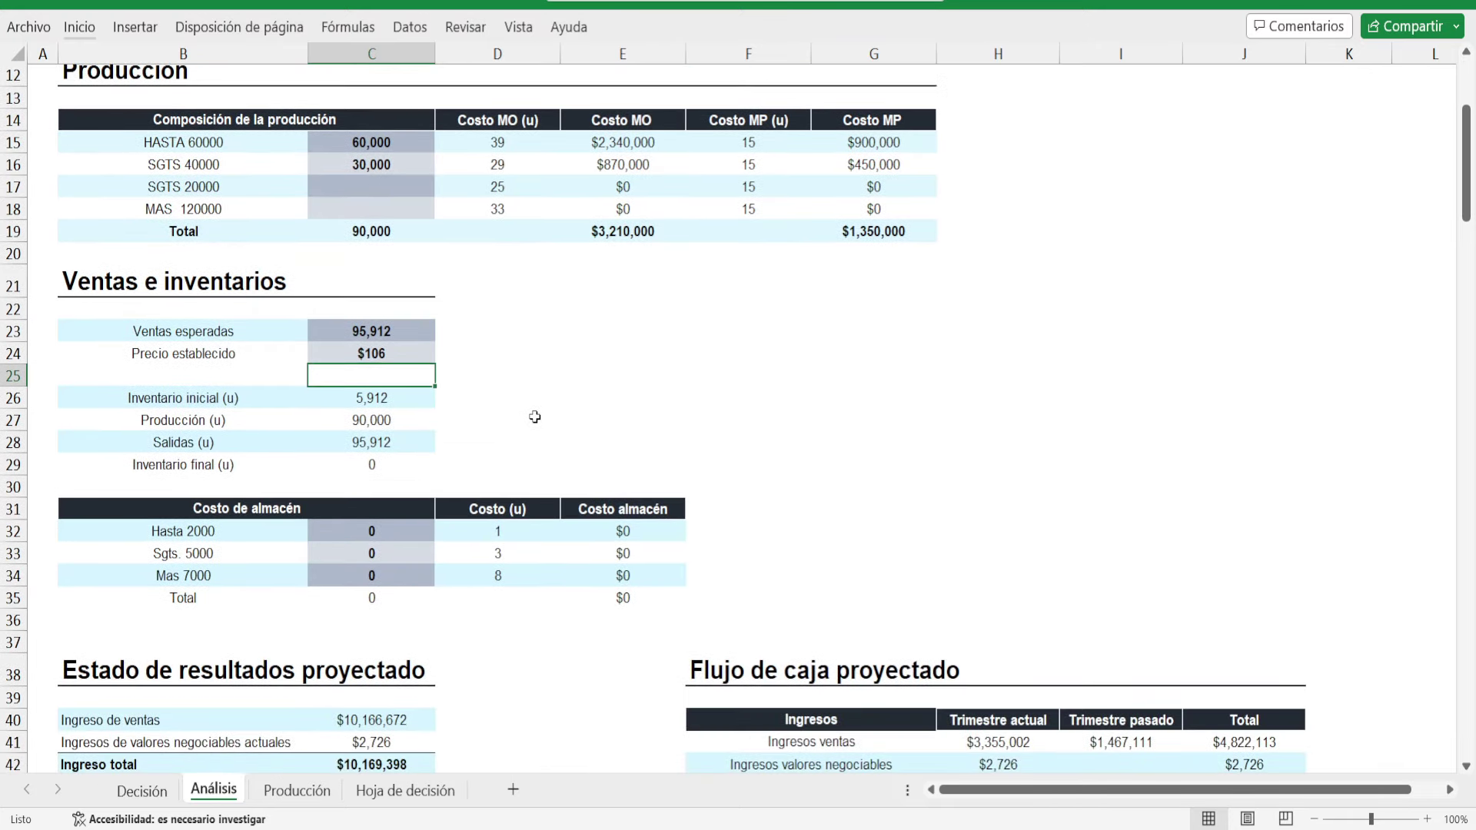
drag(284, 442, 623, 526)
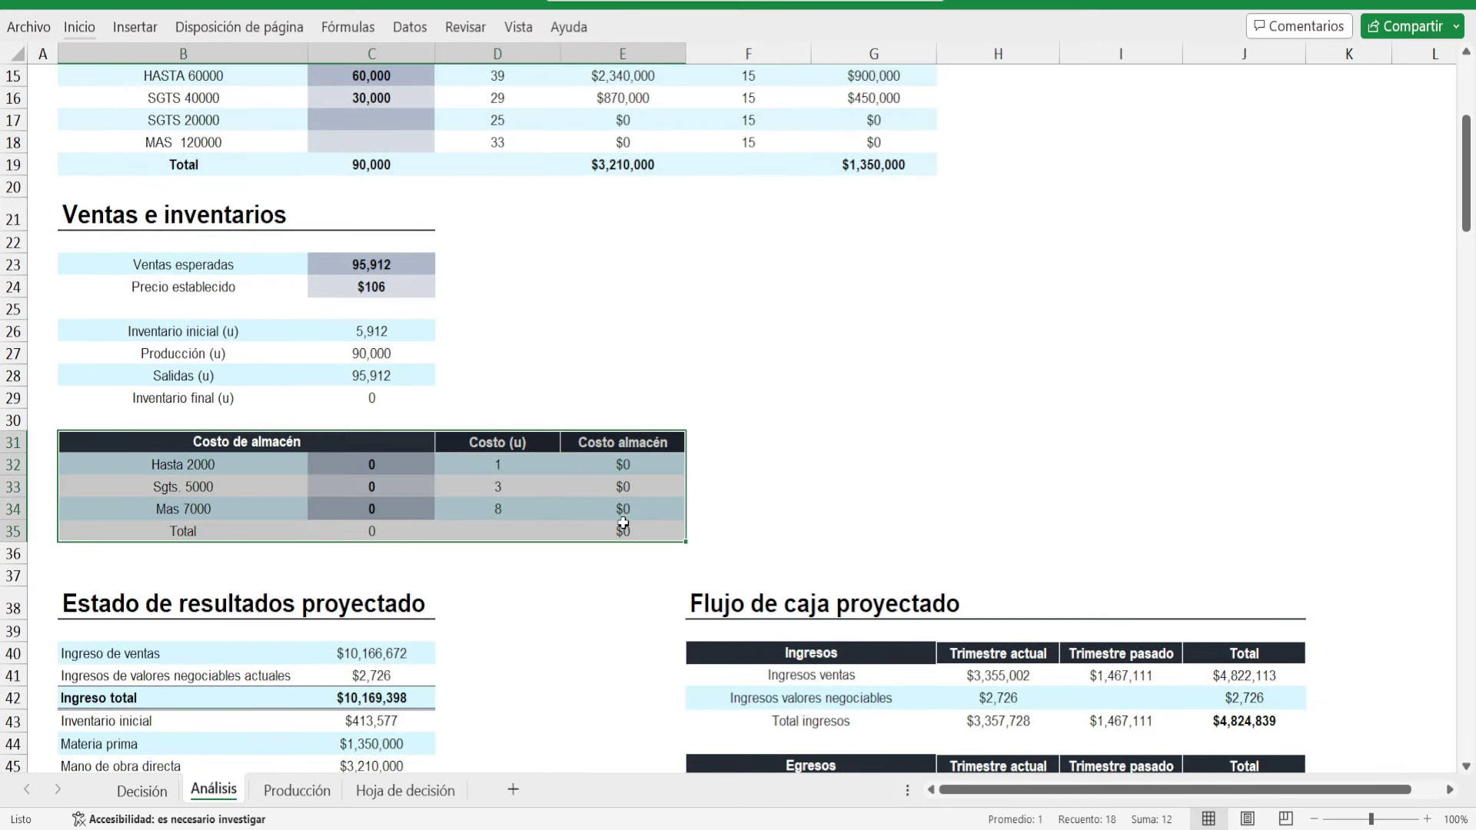
click(392, 450)
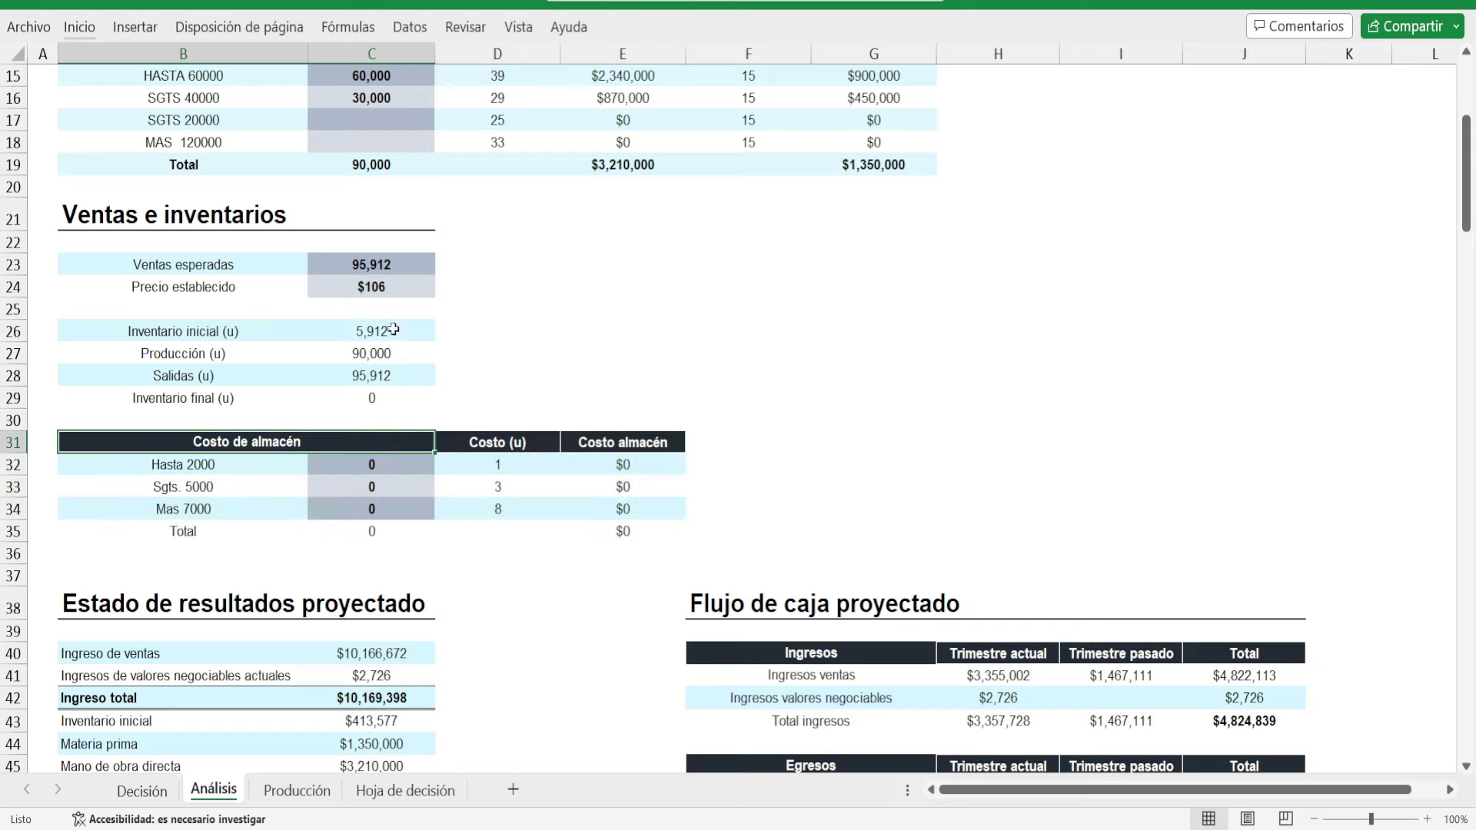
click(389, 332)
click(384, 397)
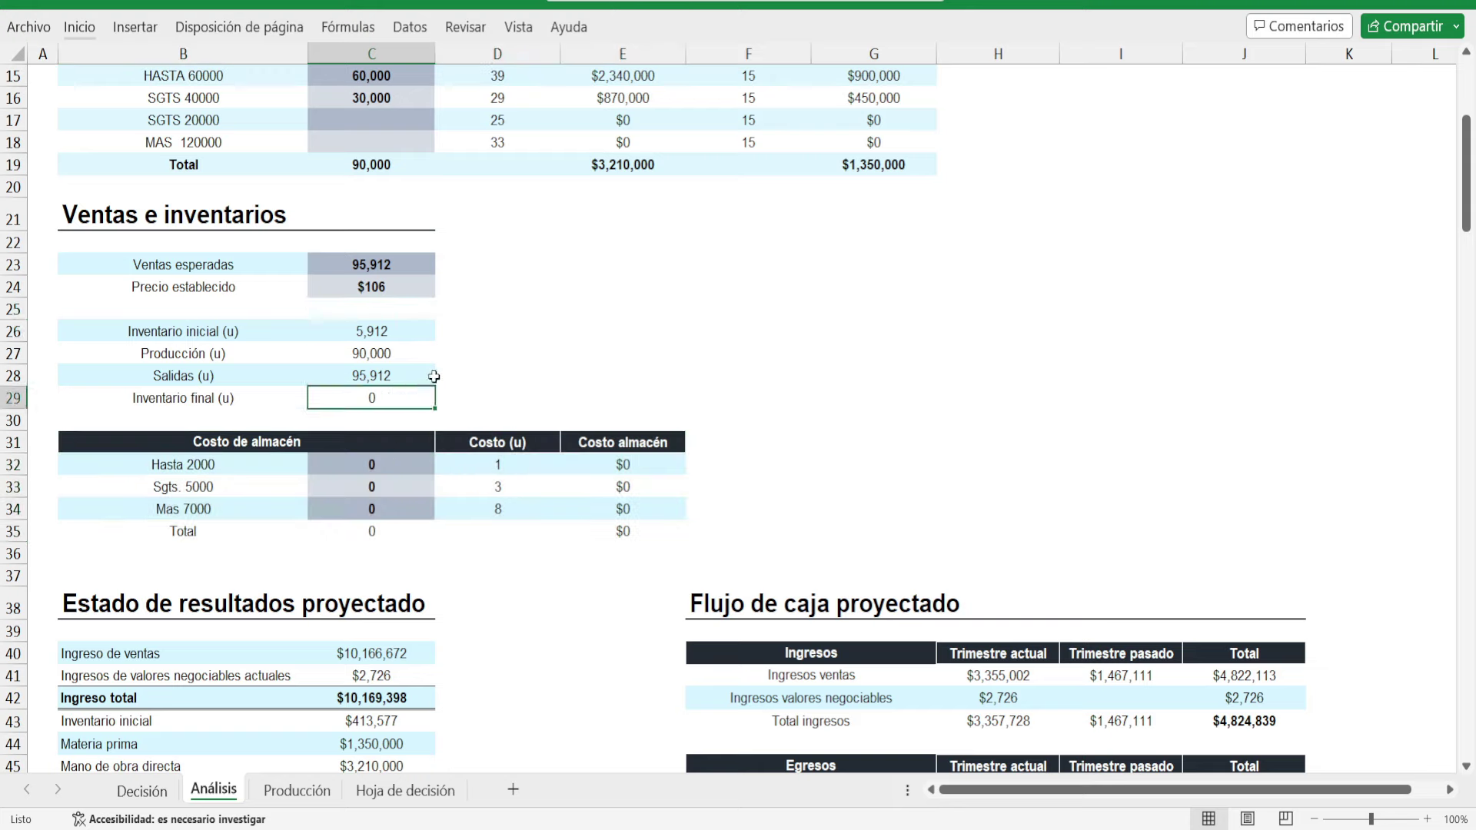
drag(415, 375, 158, 372)
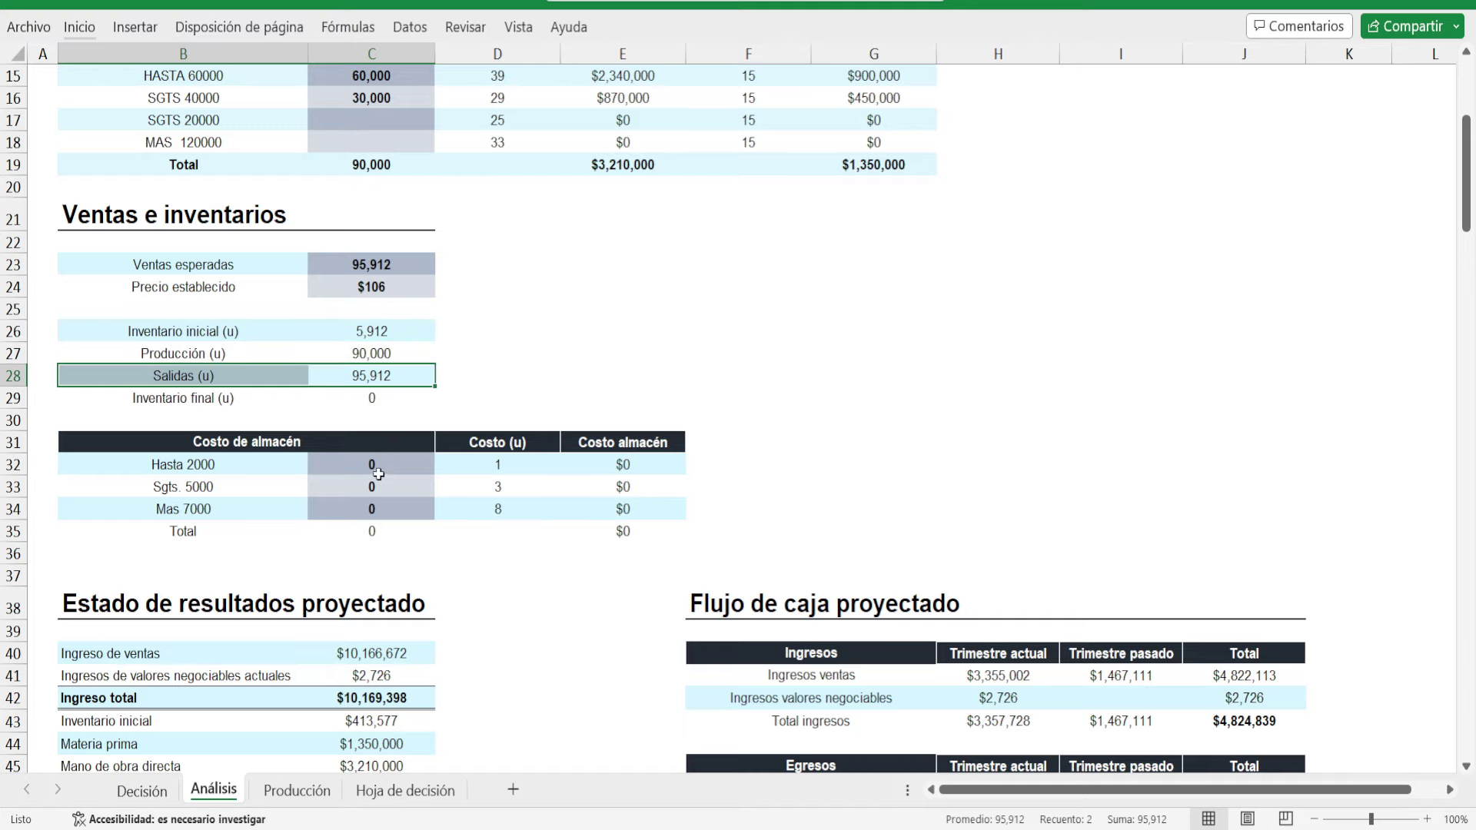
scroll(384, 484, up, 5)
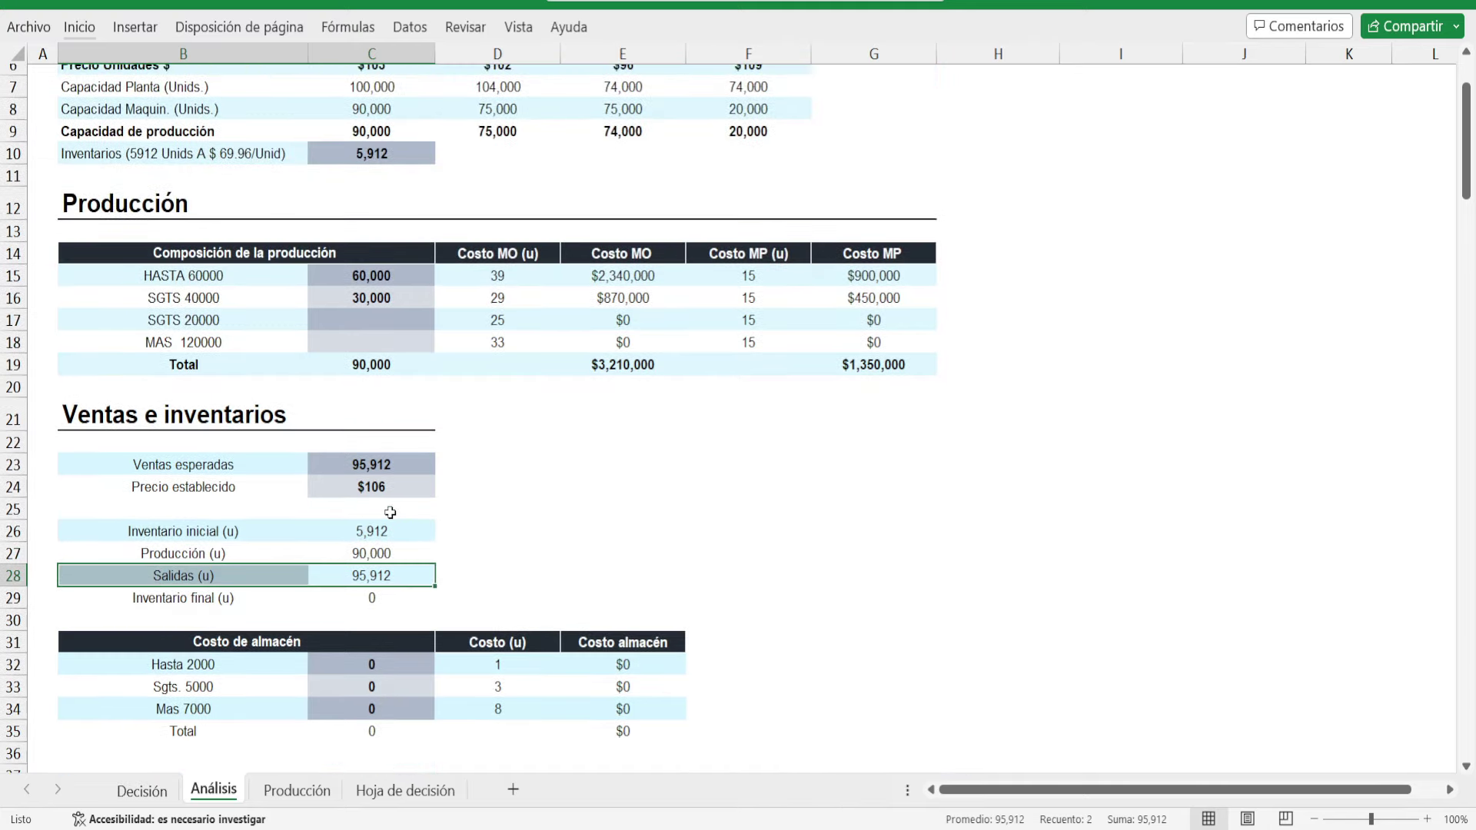
scroll(398, 518, down, 1)
scroll(398, 519, up, 1)
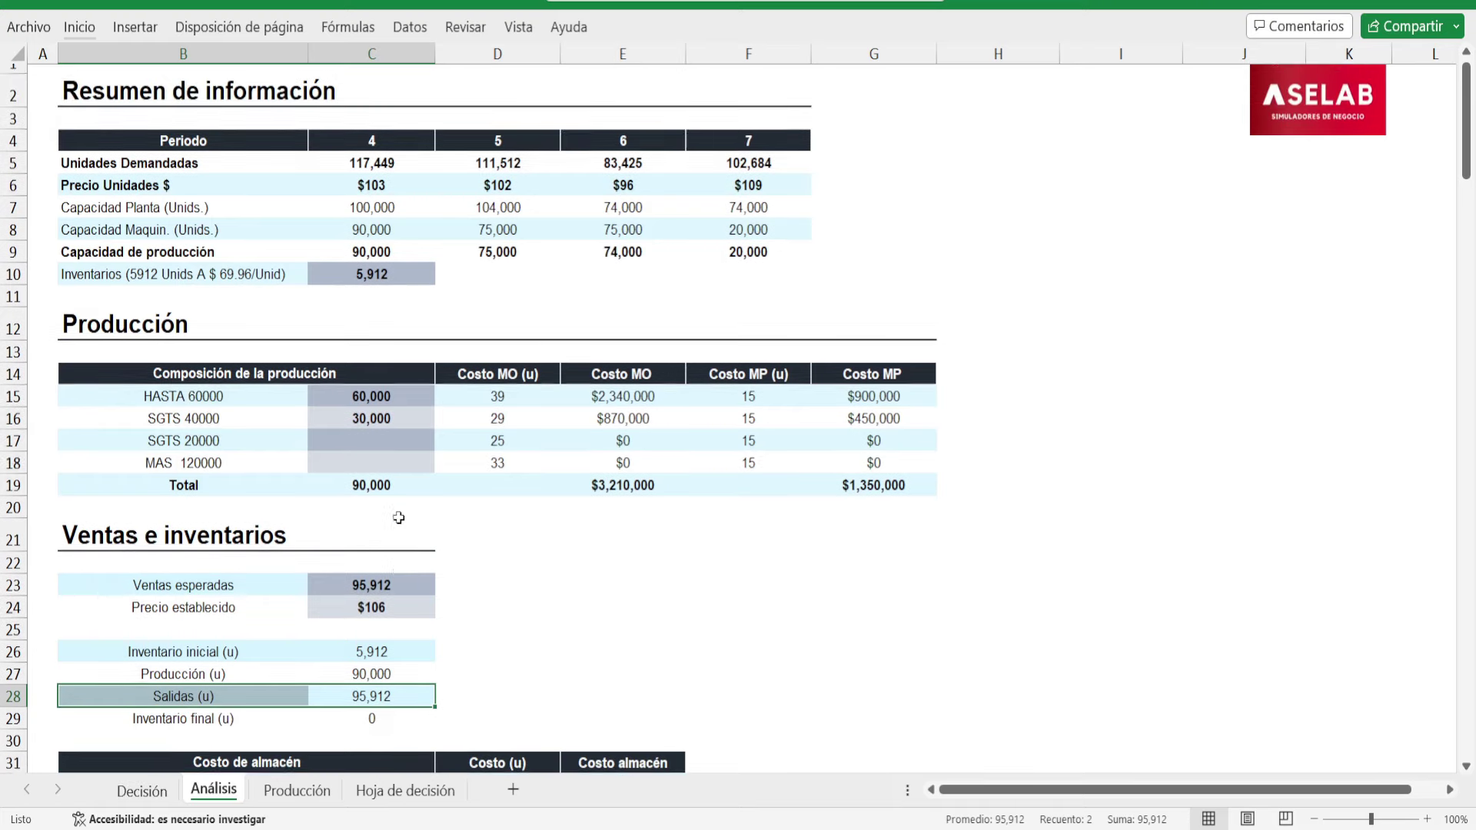
scroll(399, 537, down, 1)
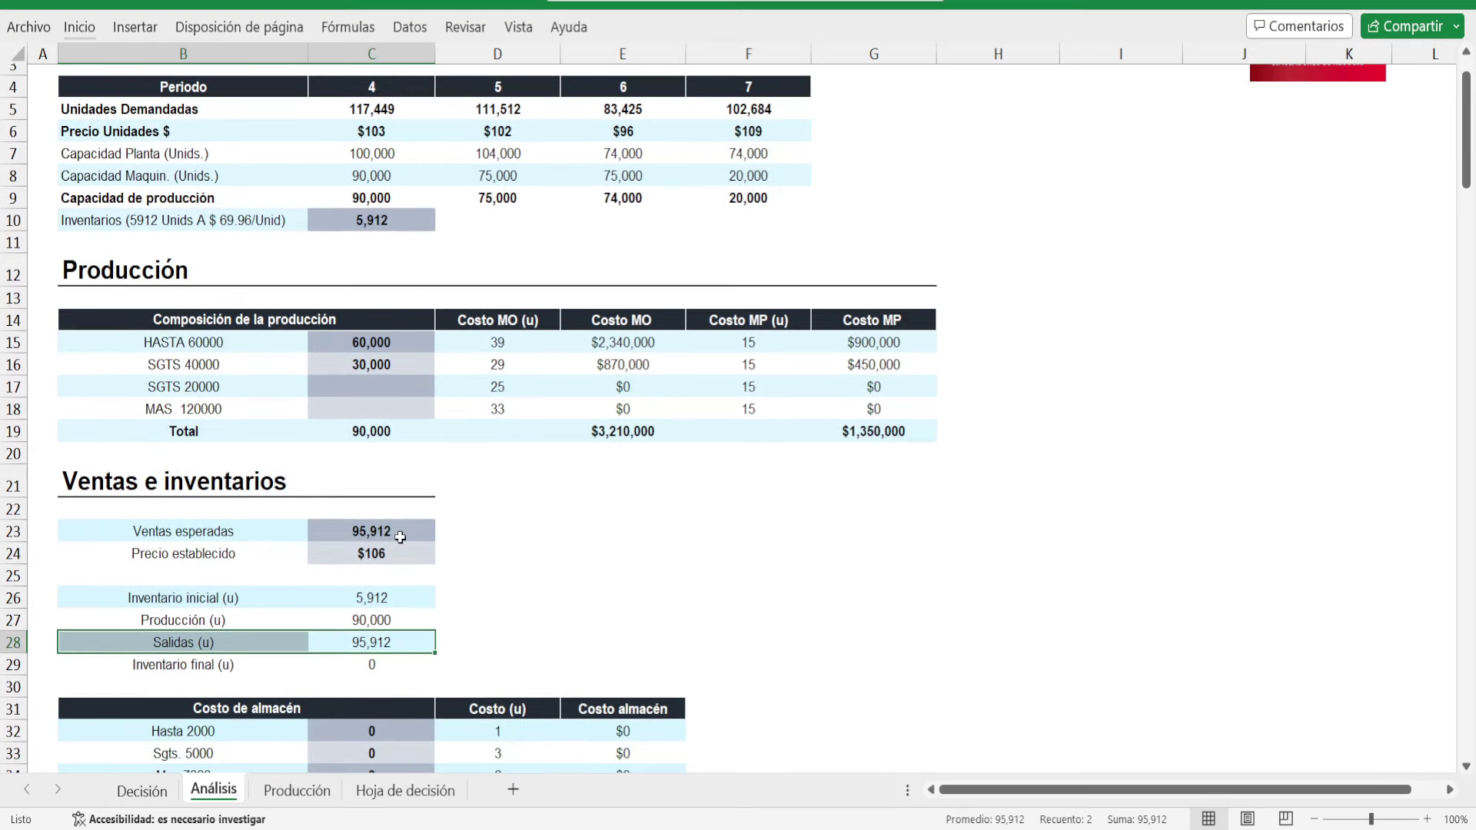
scroll(407, 539, down, 1)
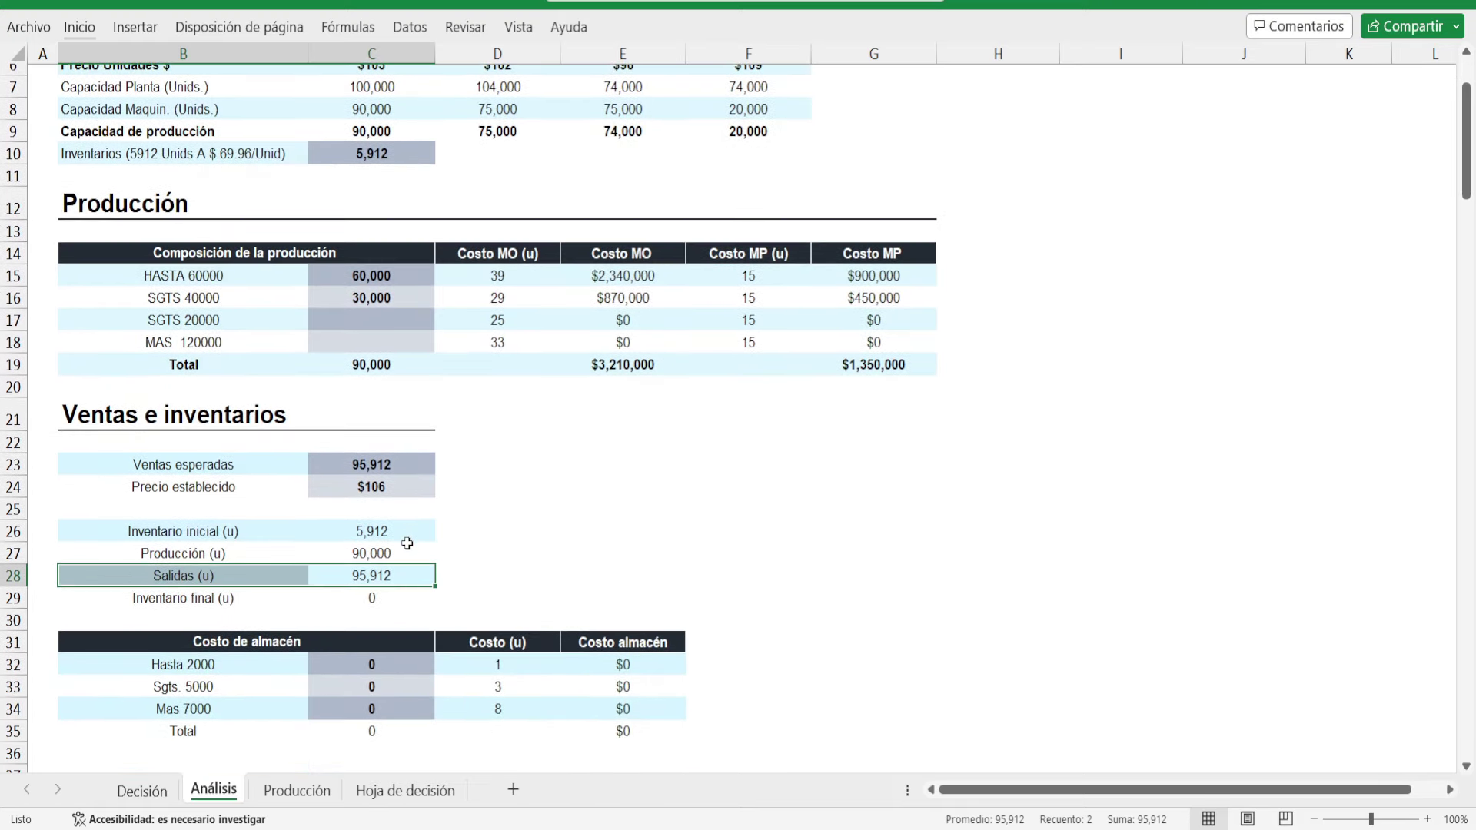
- Examine the projected income statement and the projected cash flow, focusing on the total column of Ingresos and Egresos
scroll(403, 556, down, 9)
click(537, 382)
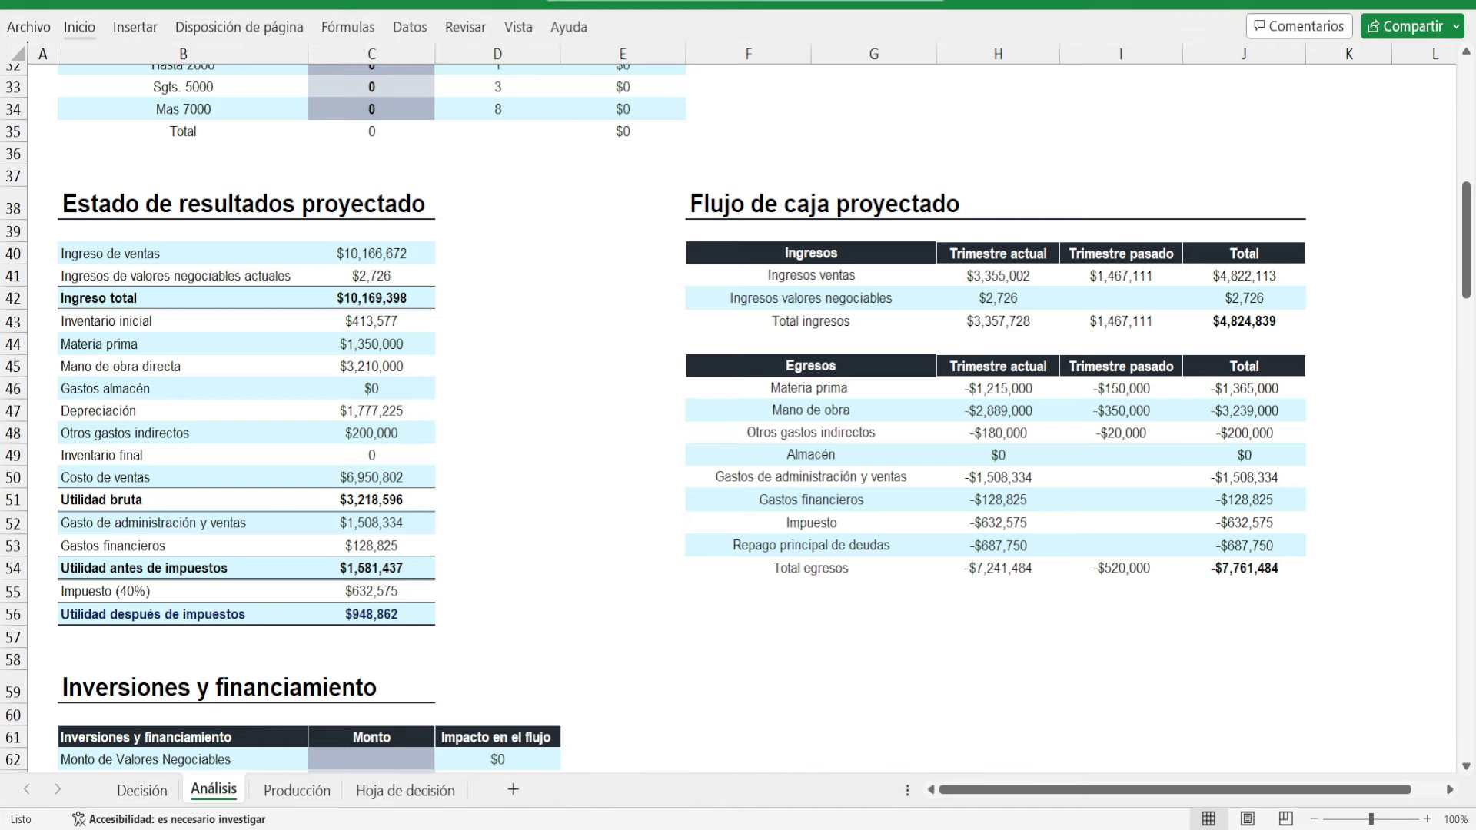
click(537, 383)
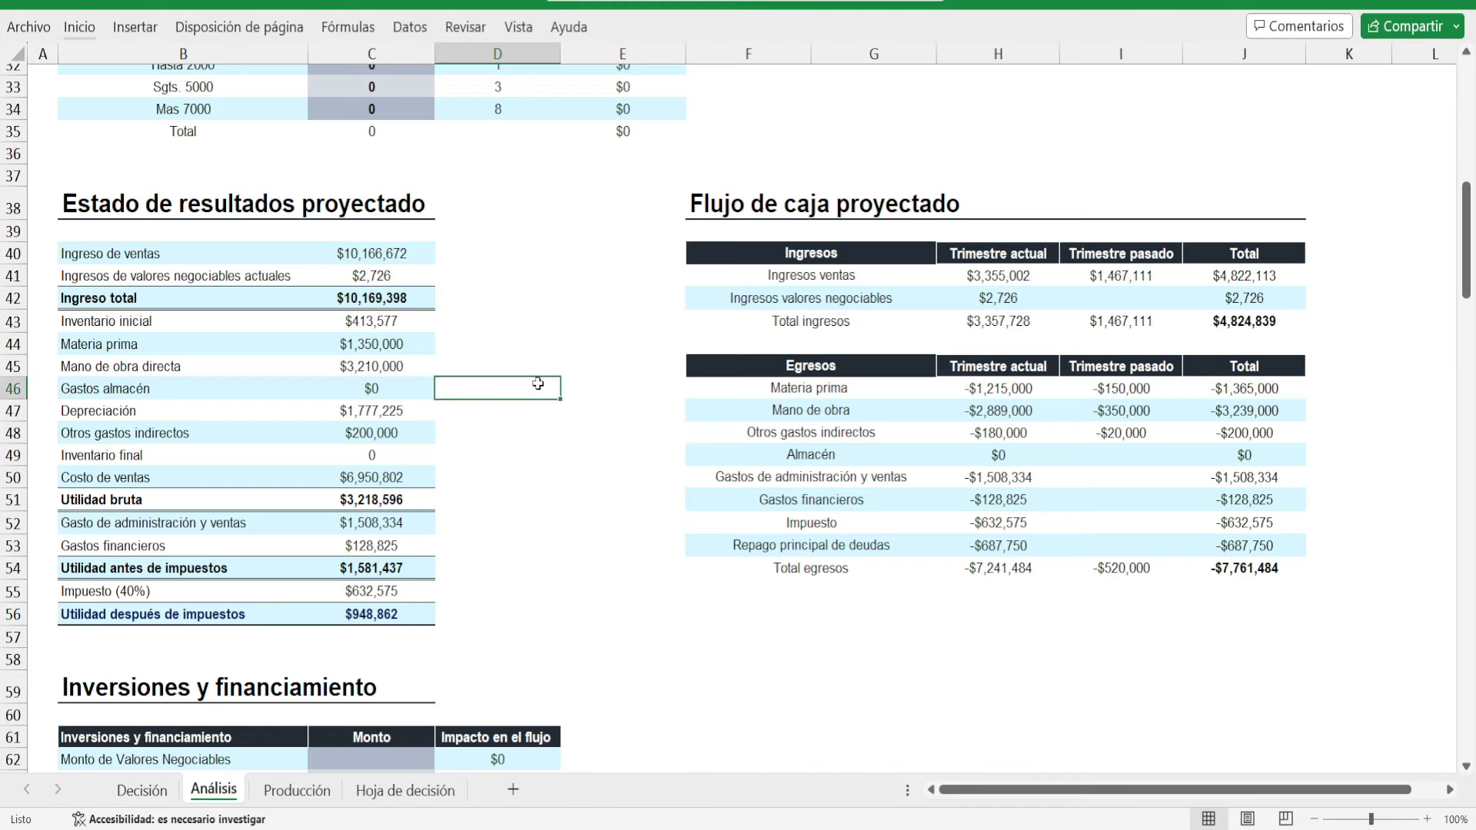
drag(792, 197, 1292, 569)
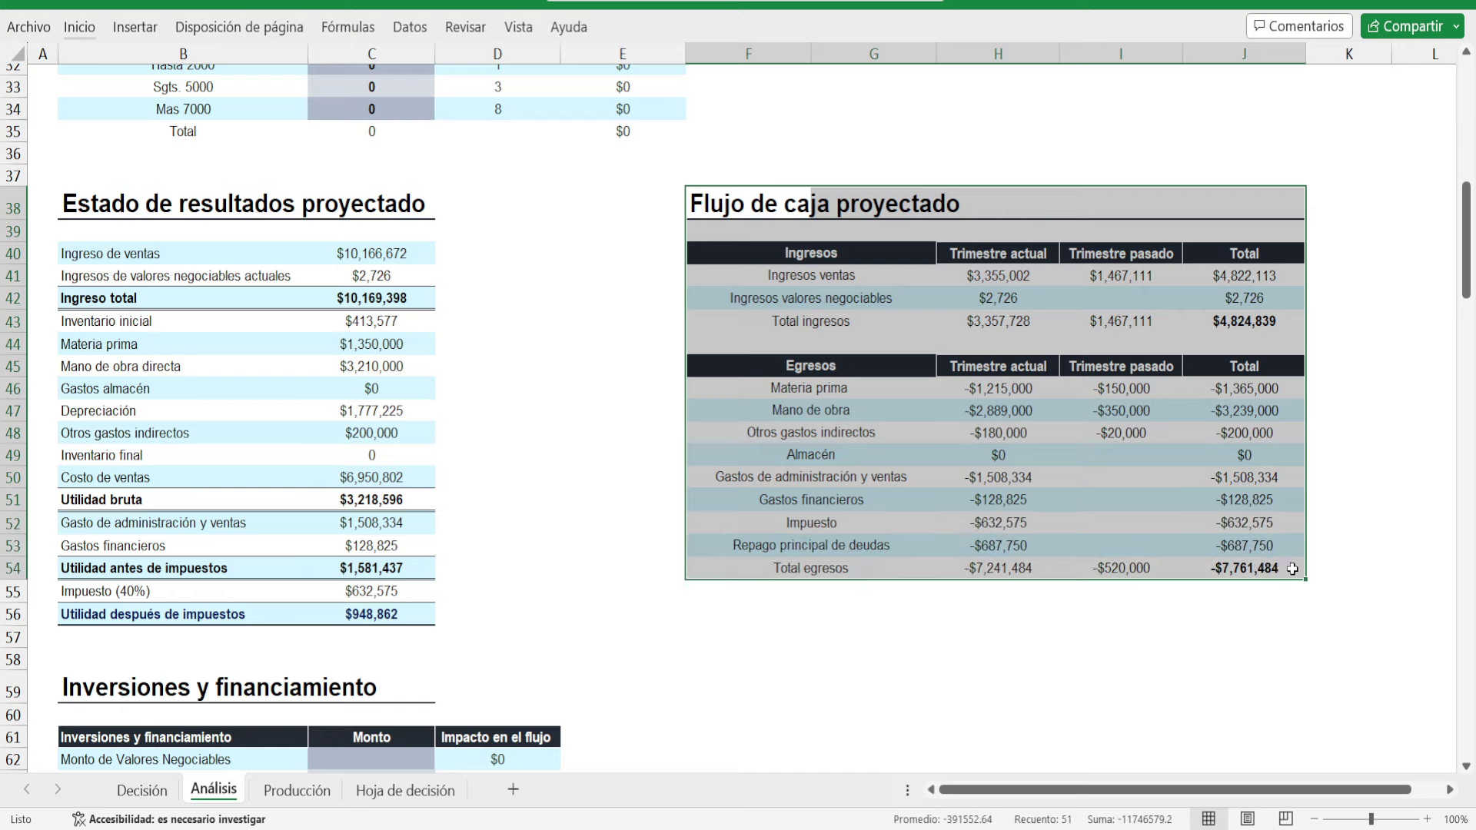
click(1293, 569)
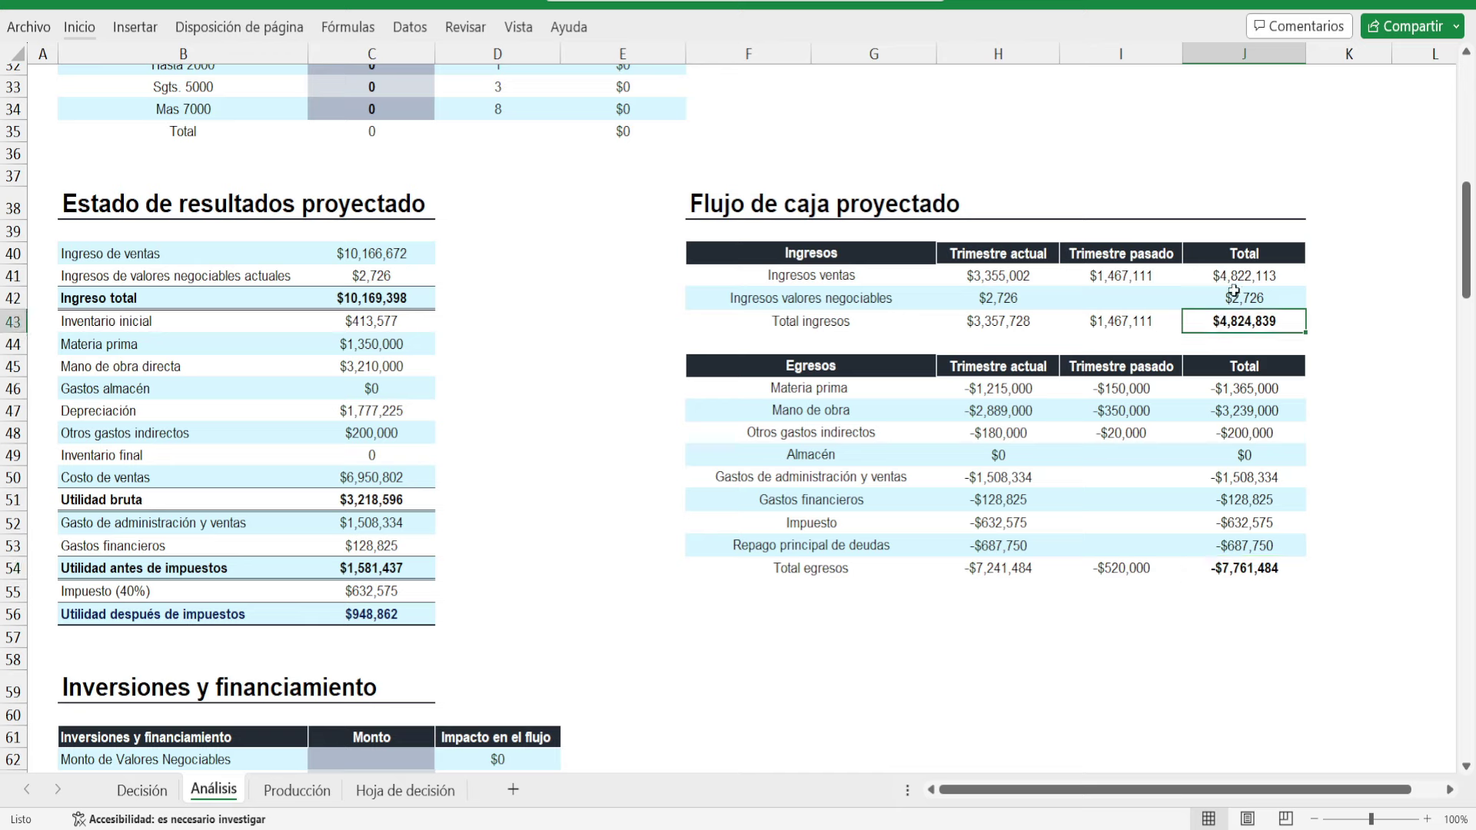
drag(1230, 250, 1242, 562)
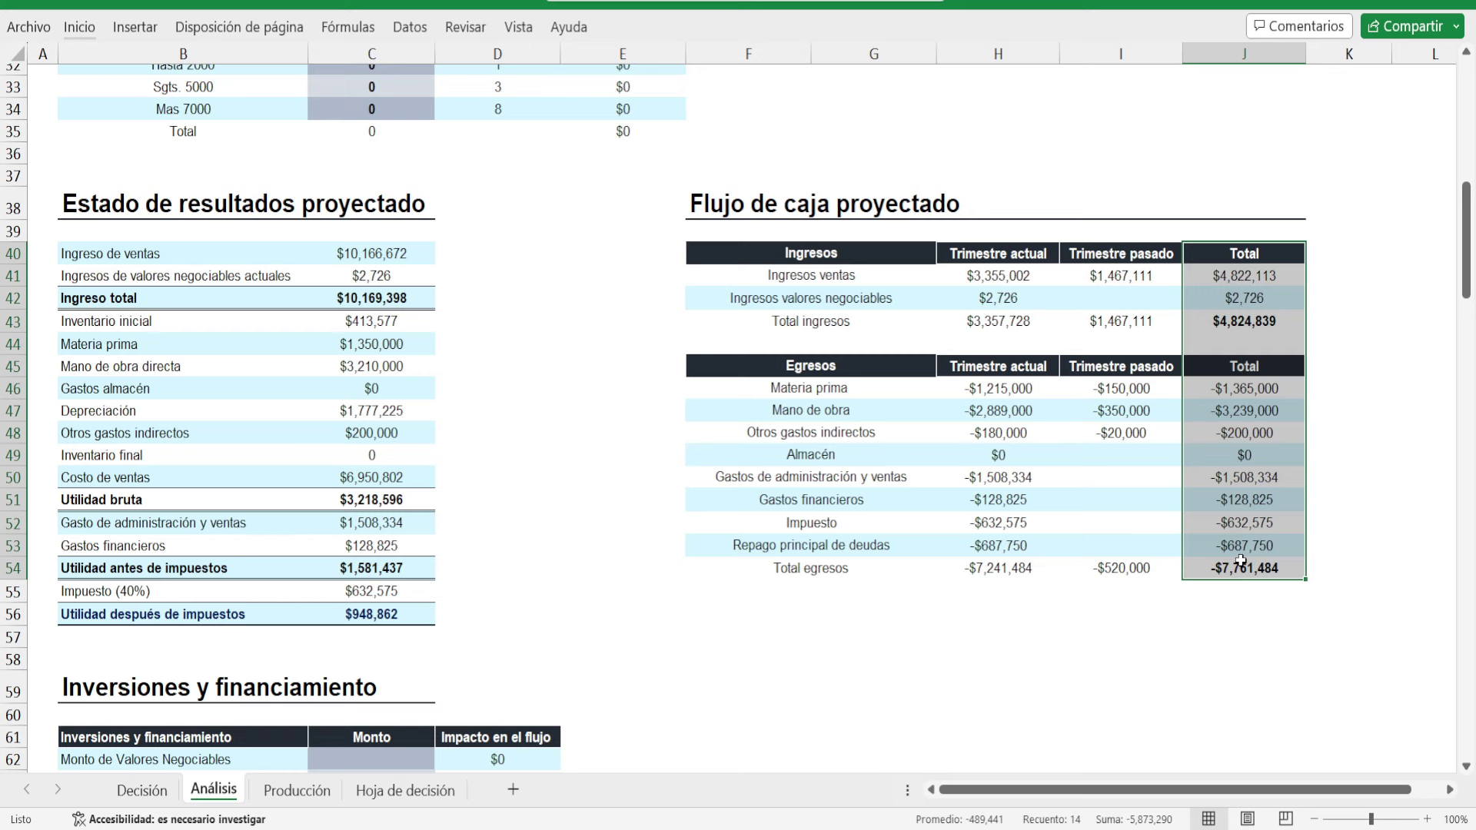
- Set the accounts receivable discount (Descuento de Cuentas por Cobrar) amount to 1 in the Inversiones y financiamiento table
scroll(613, 418, down, 5)
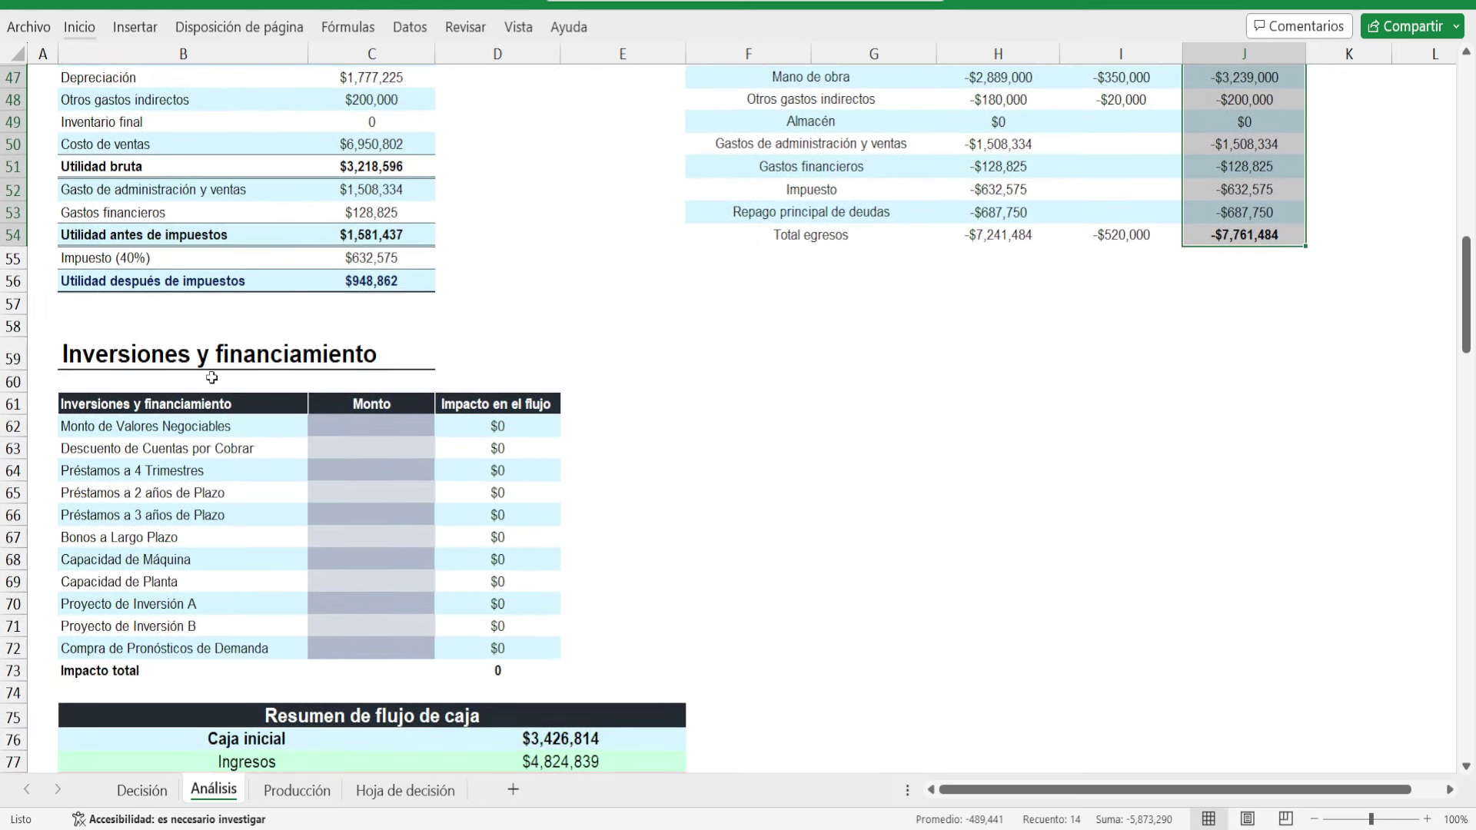
drag(115, 361, 496, 669)
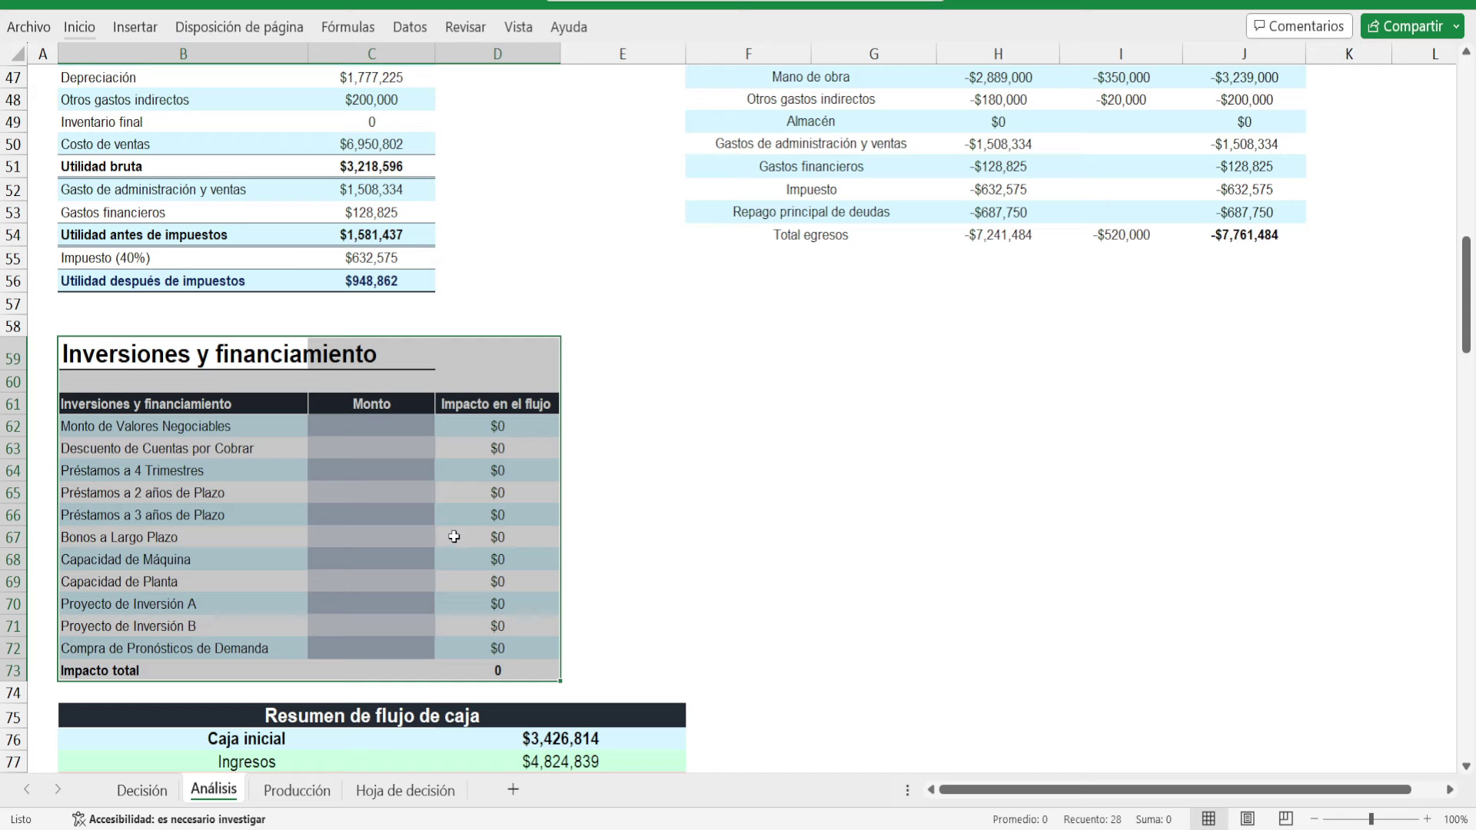
click(392, 450)
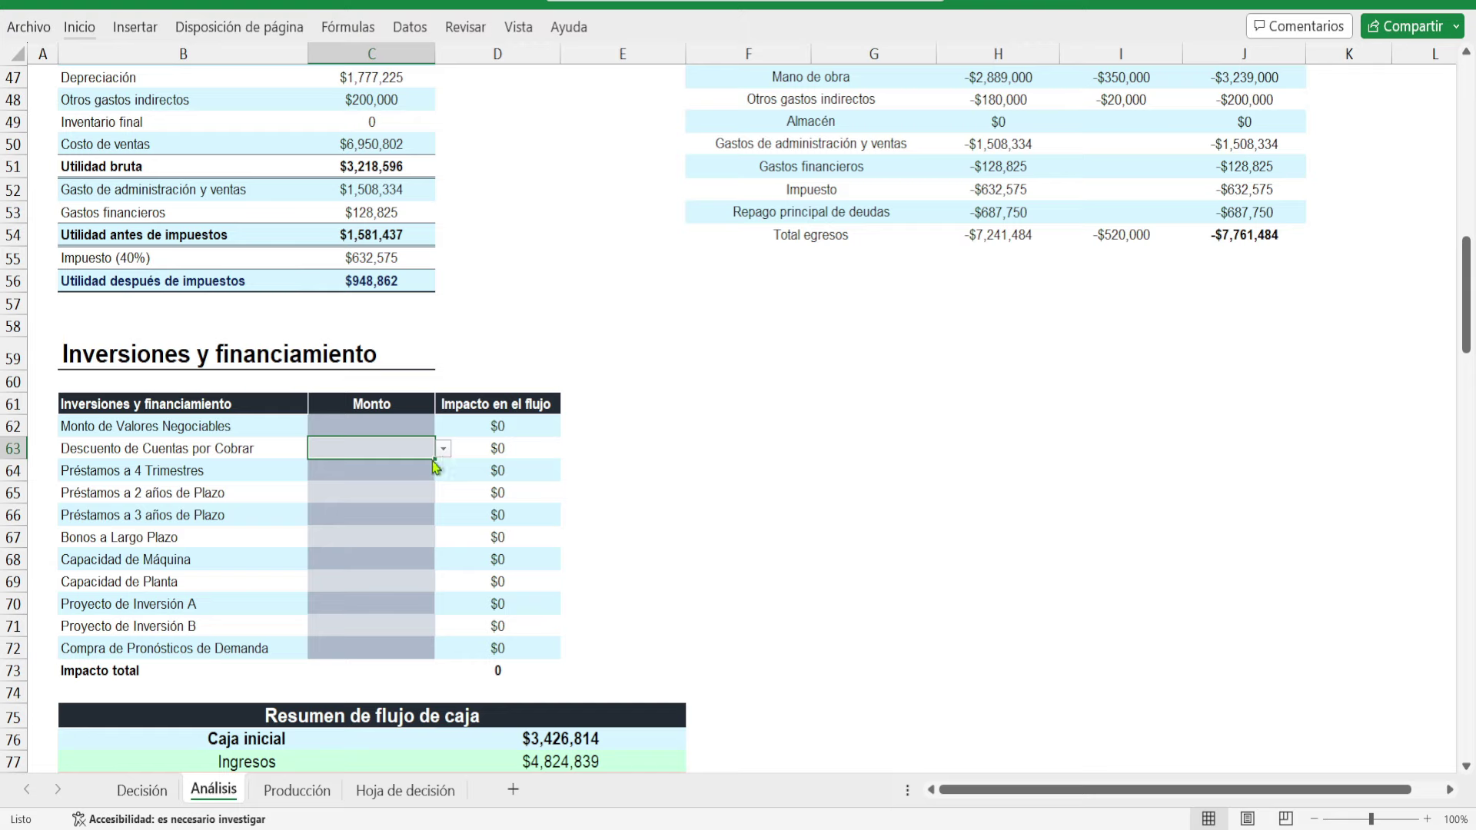
text(1)
key(ctrl+Return)
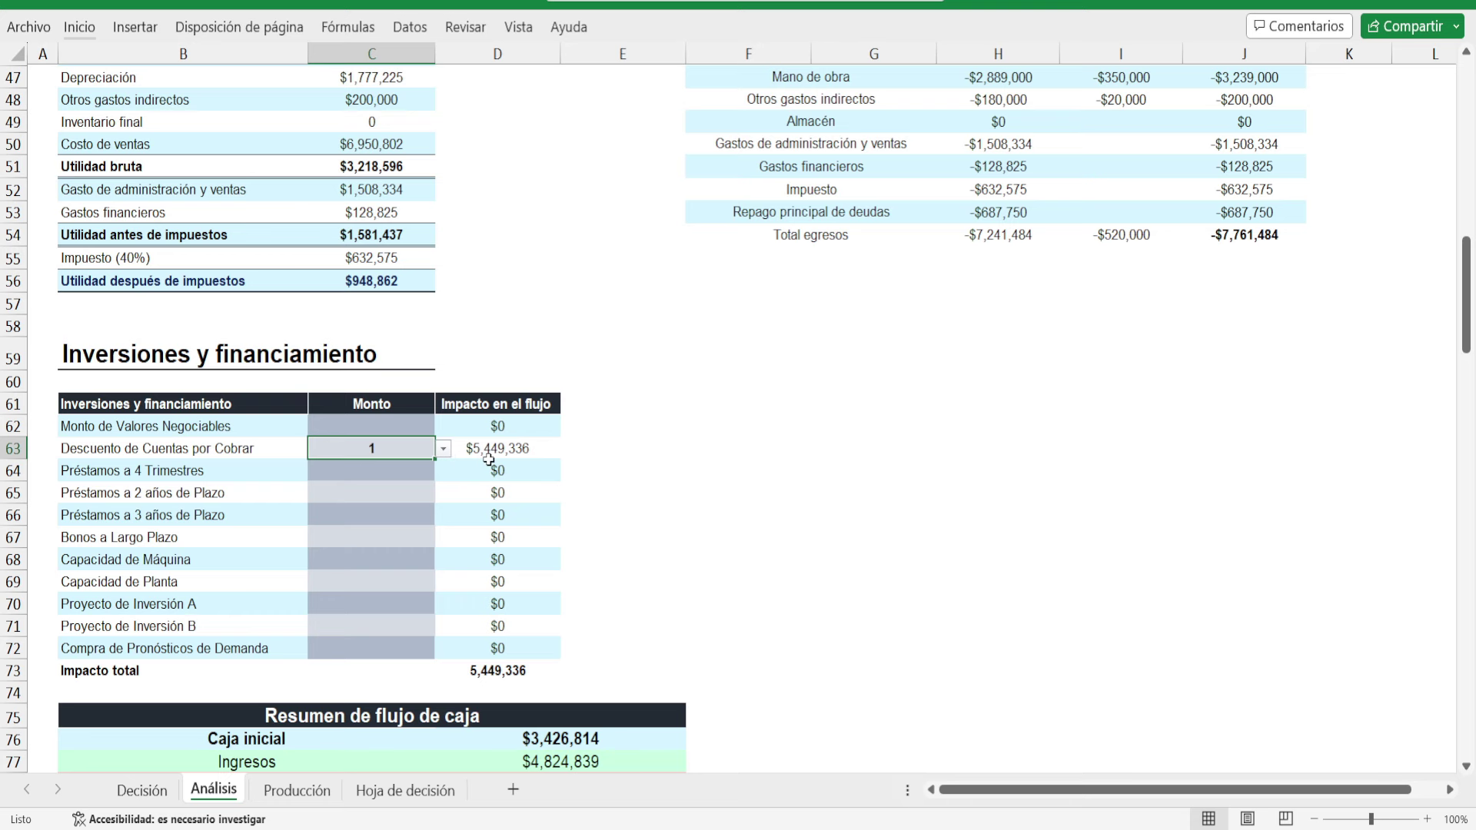
- Compare the accounts receivable discount's cash flow impact with the total income and total expenses of the projected cash flow
scroll(488, 459, up, 3)
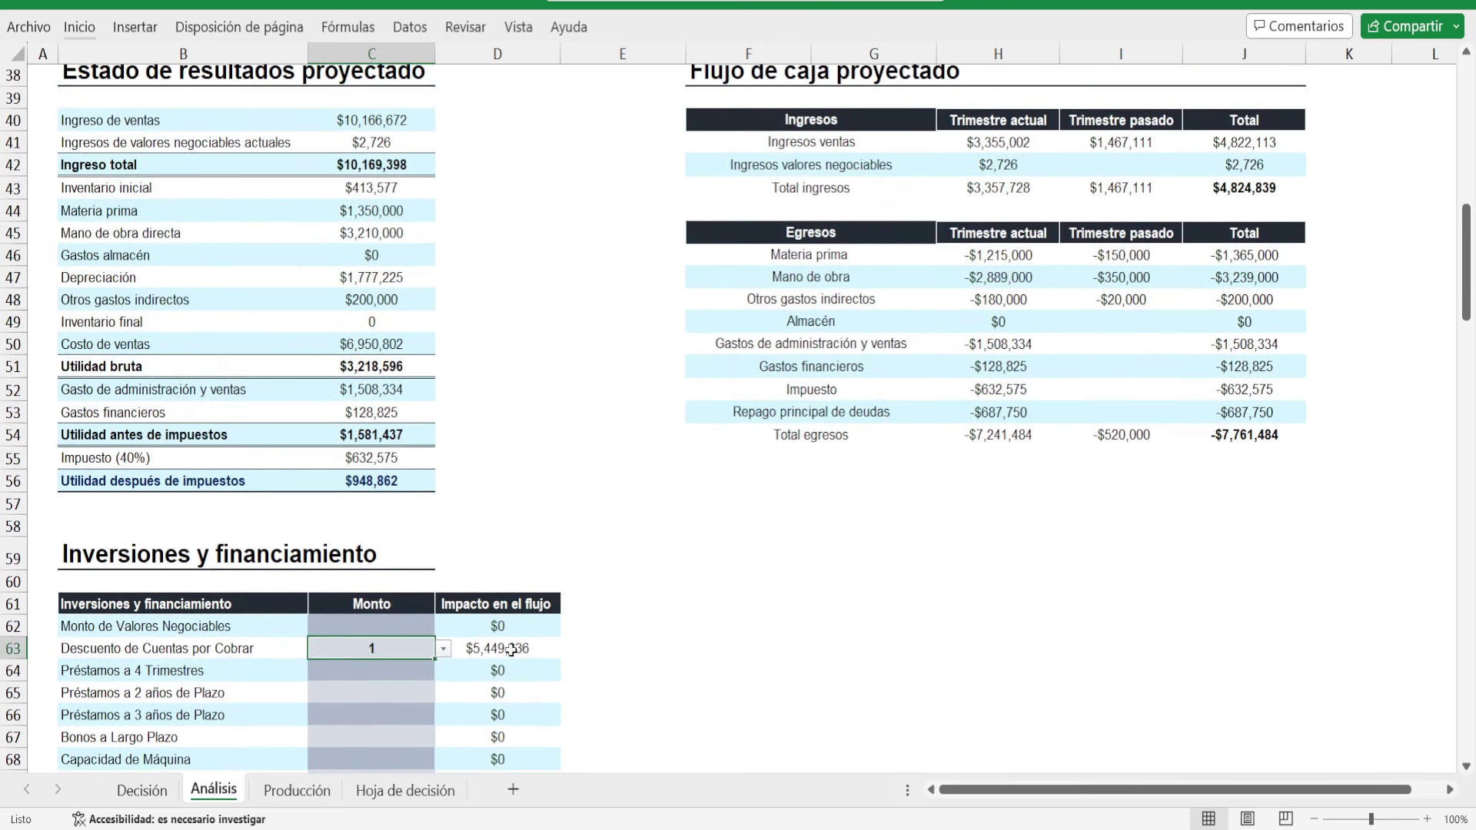
click(511, 650)
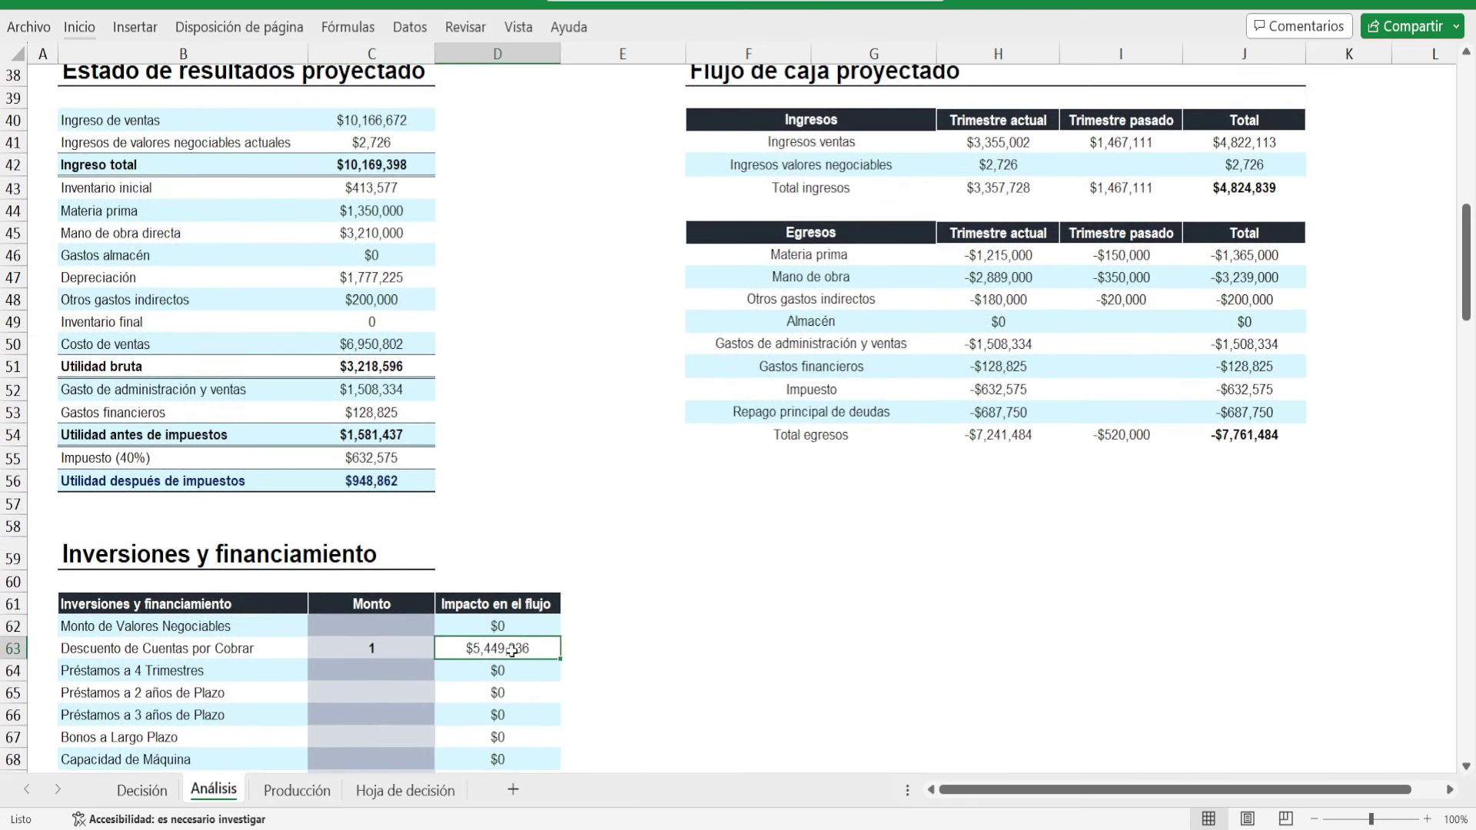
click(1238, 188)
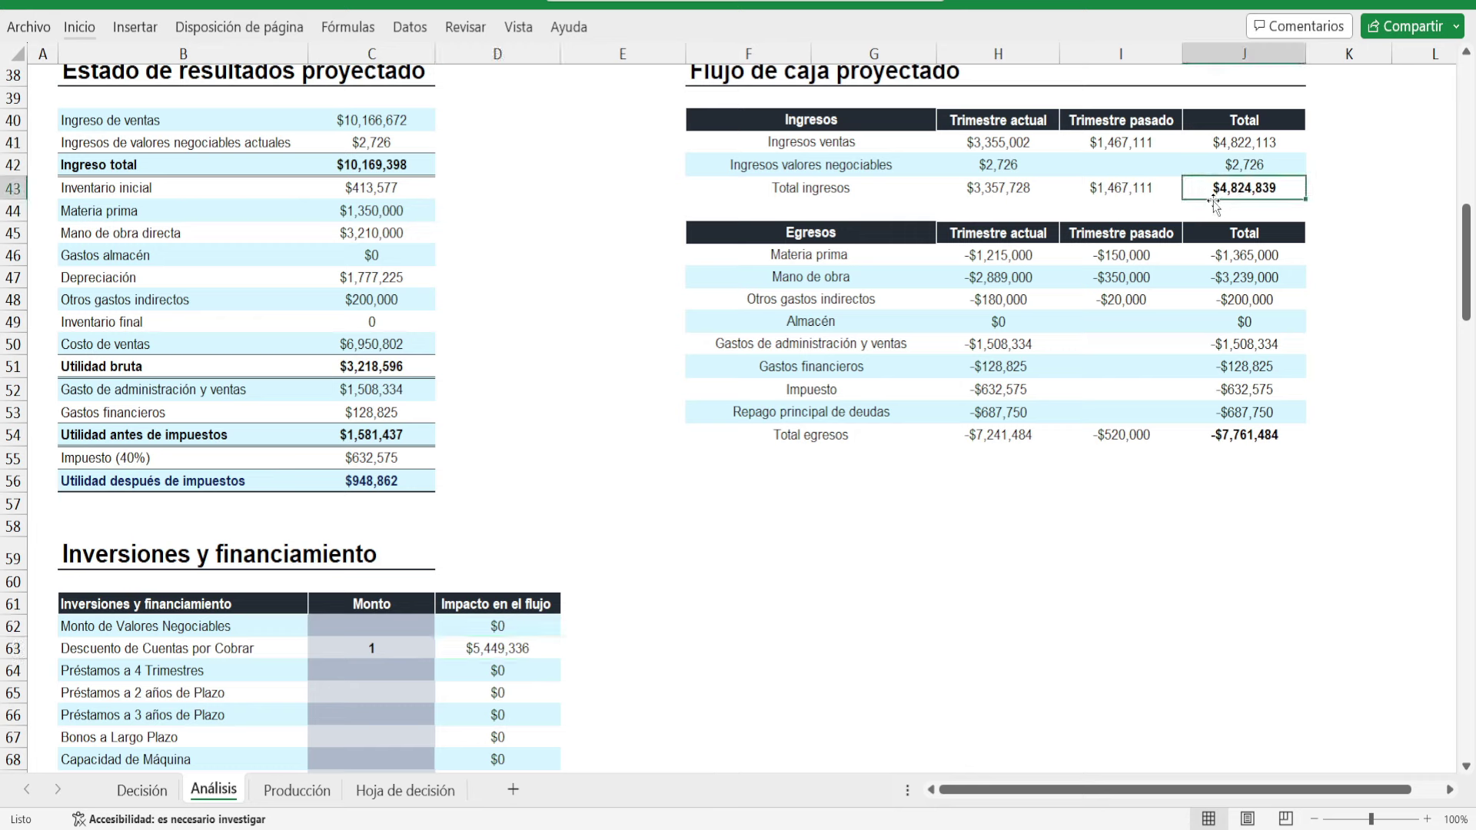
key(ctrl+c)
key(Escape)
click(1193, 433)
scroll(353, 532, down, 2)
scroll(353, 533, down, 1)
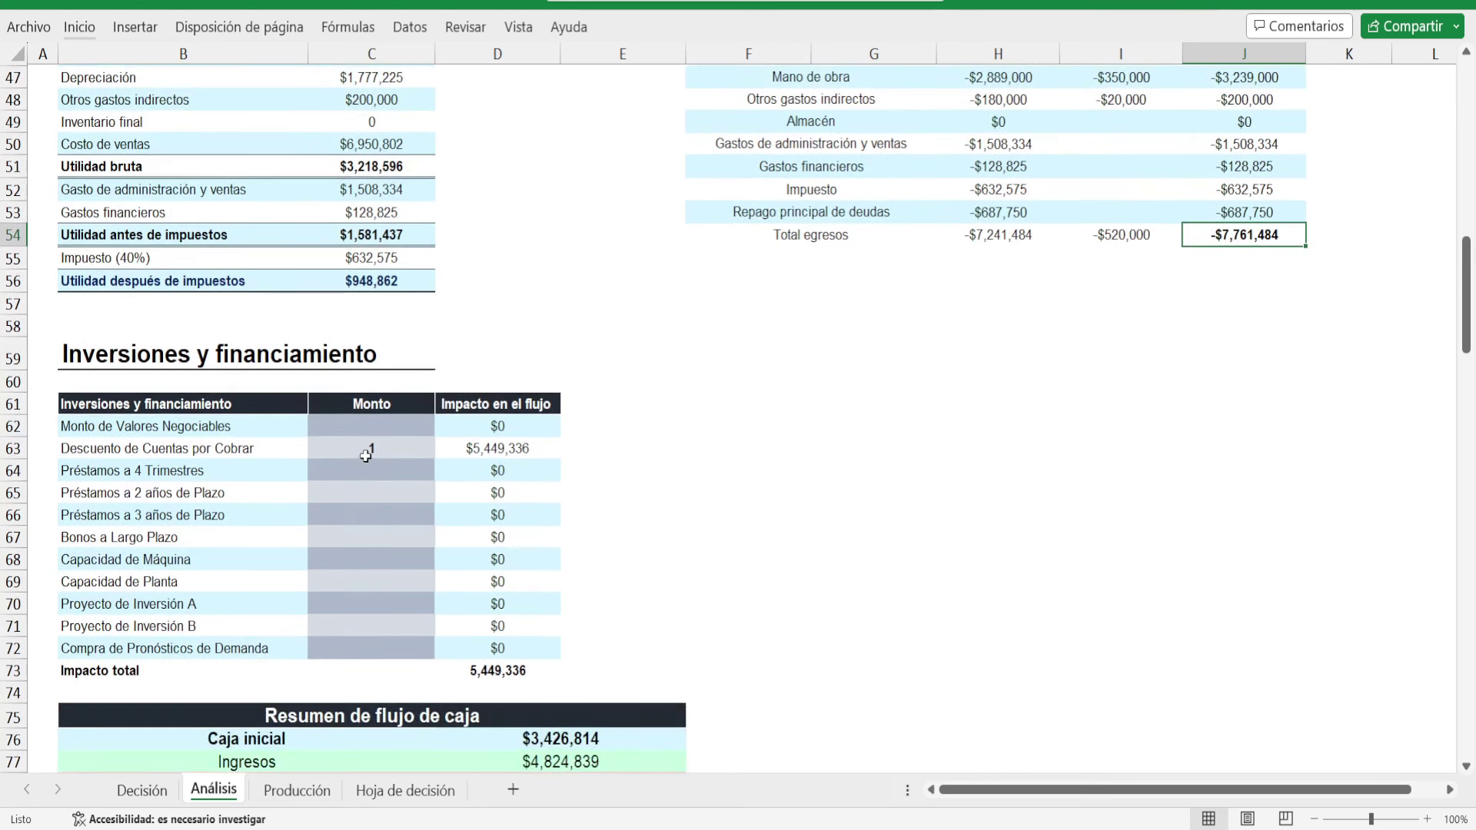
- Review the loan, long-term bond, machine capacity and plant capacity rows of the Inversiones y financiamiento table
click(348, 464)
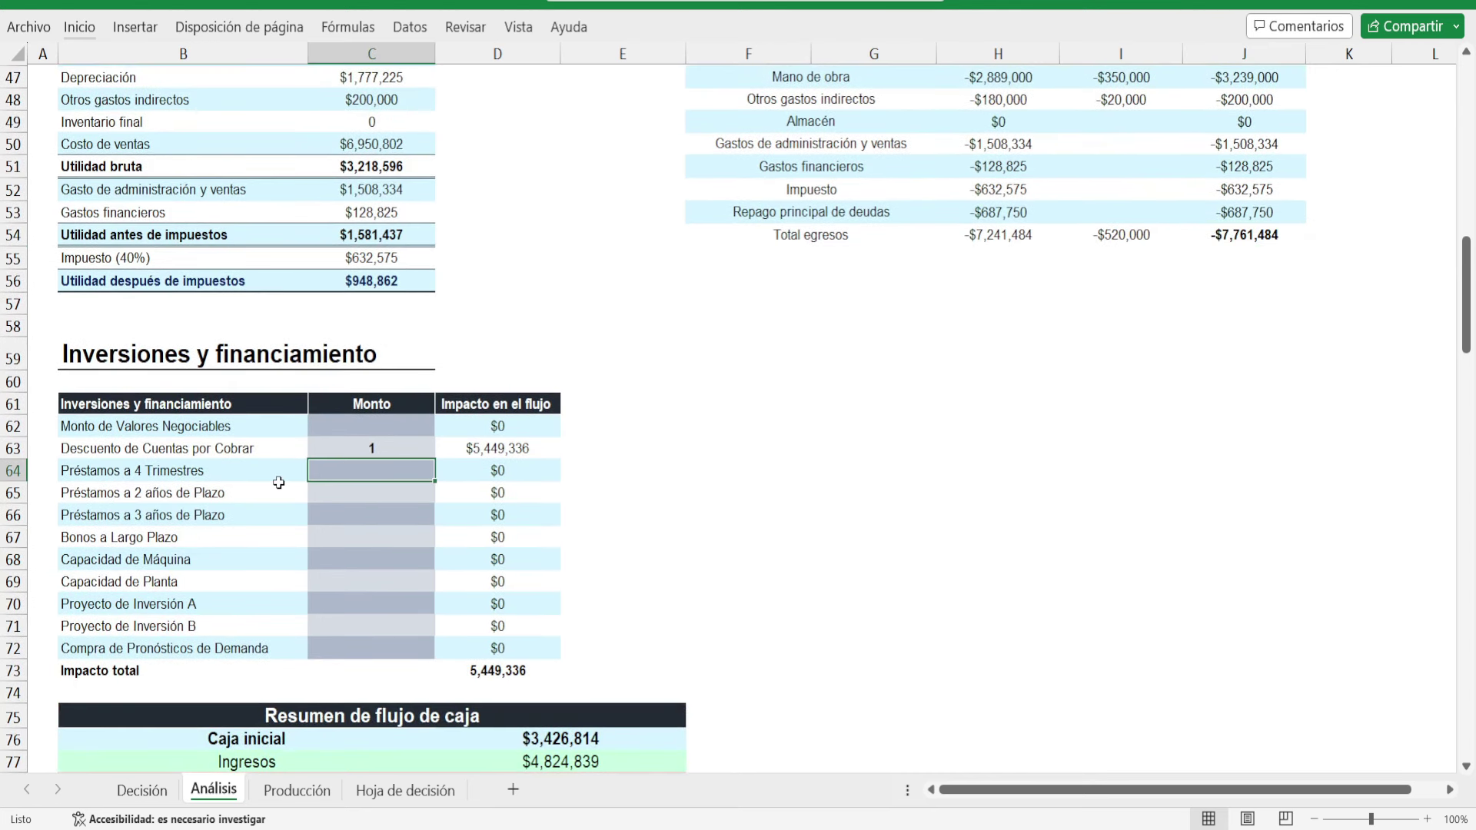
drag(245, 472, 335, 537)
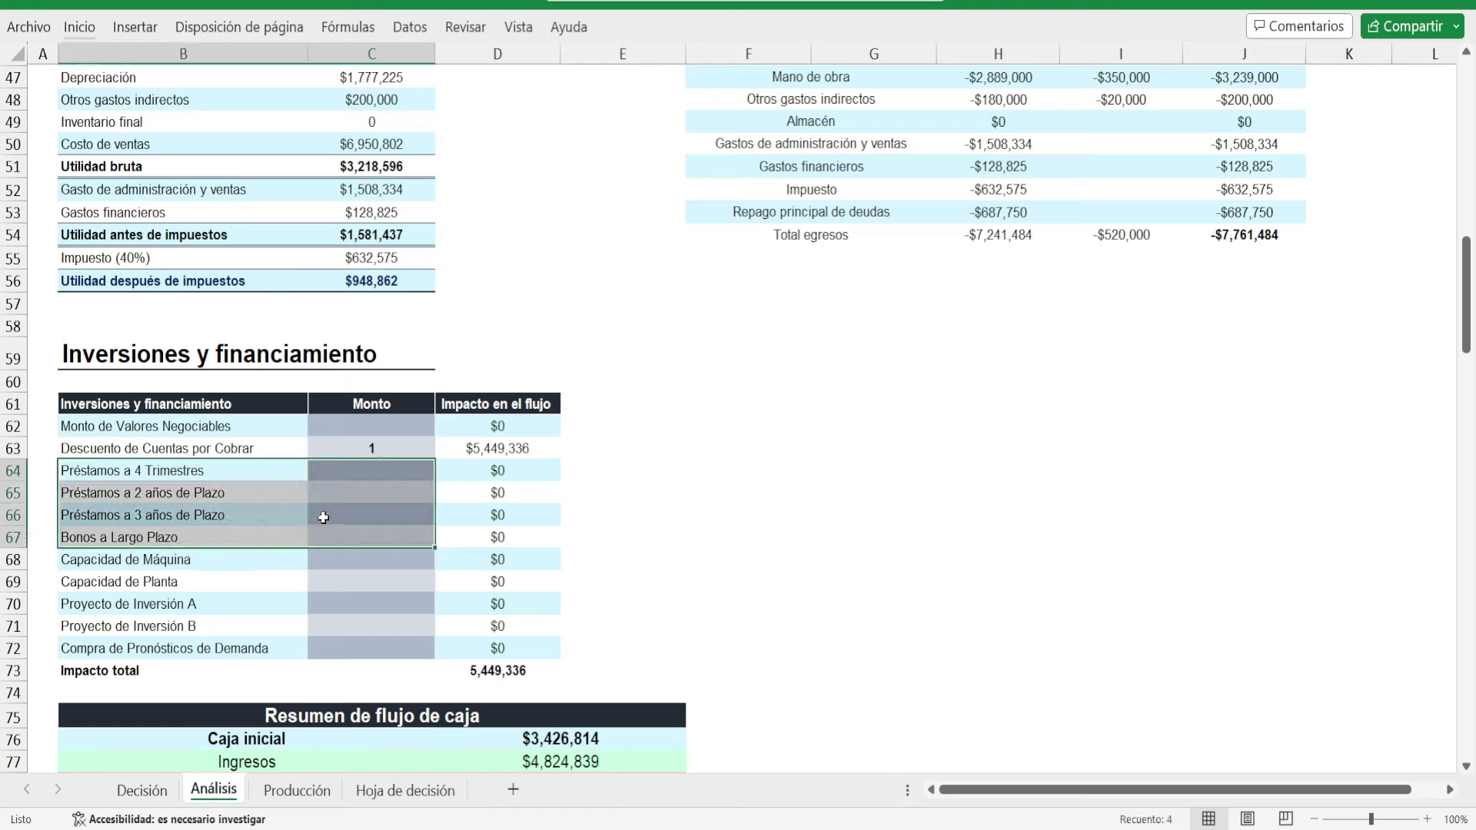
click(257, 476)
drag(258, 475, 276, 515)
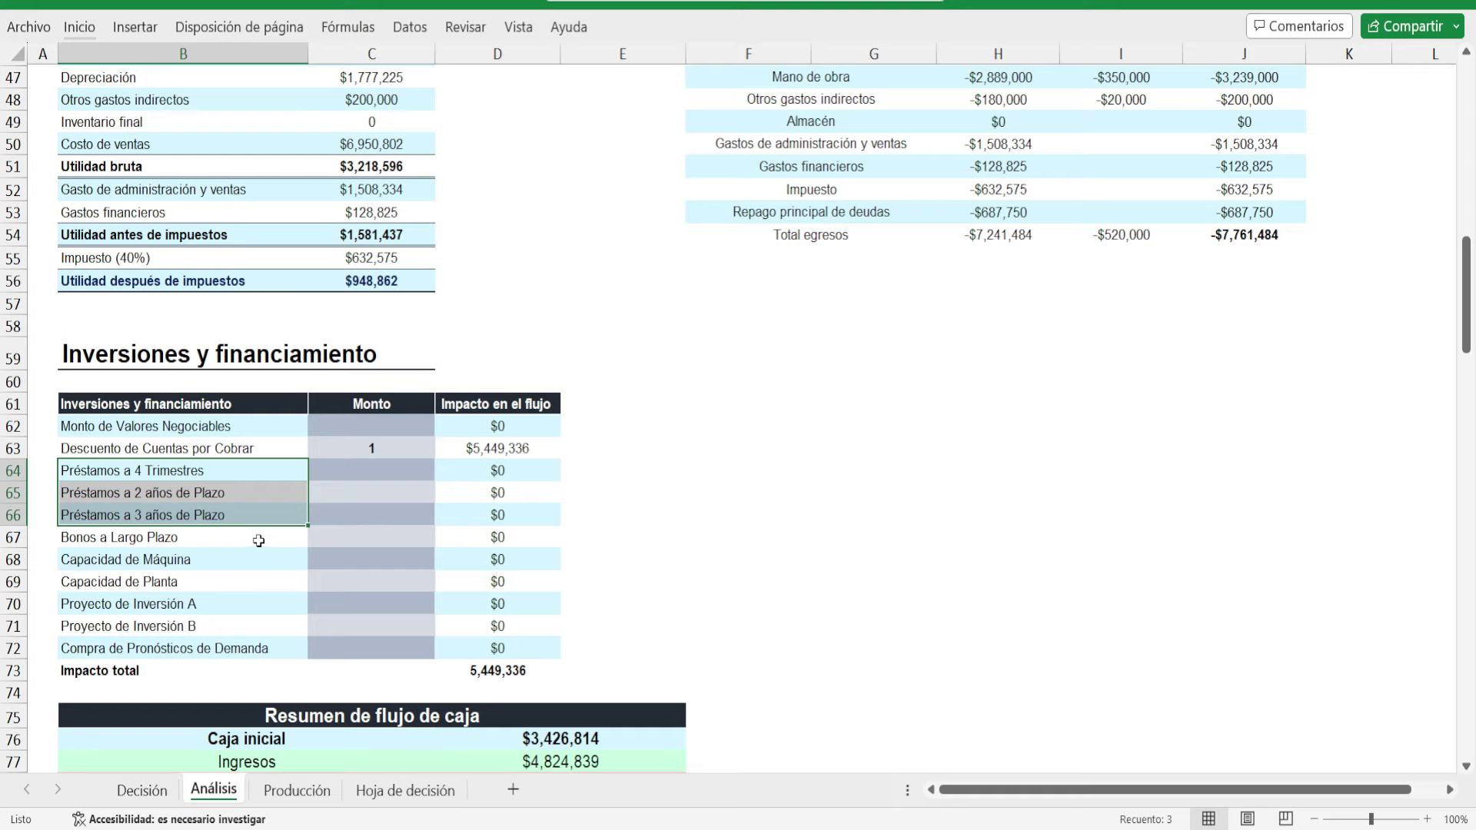
click(259, 540)
click(368, 530)
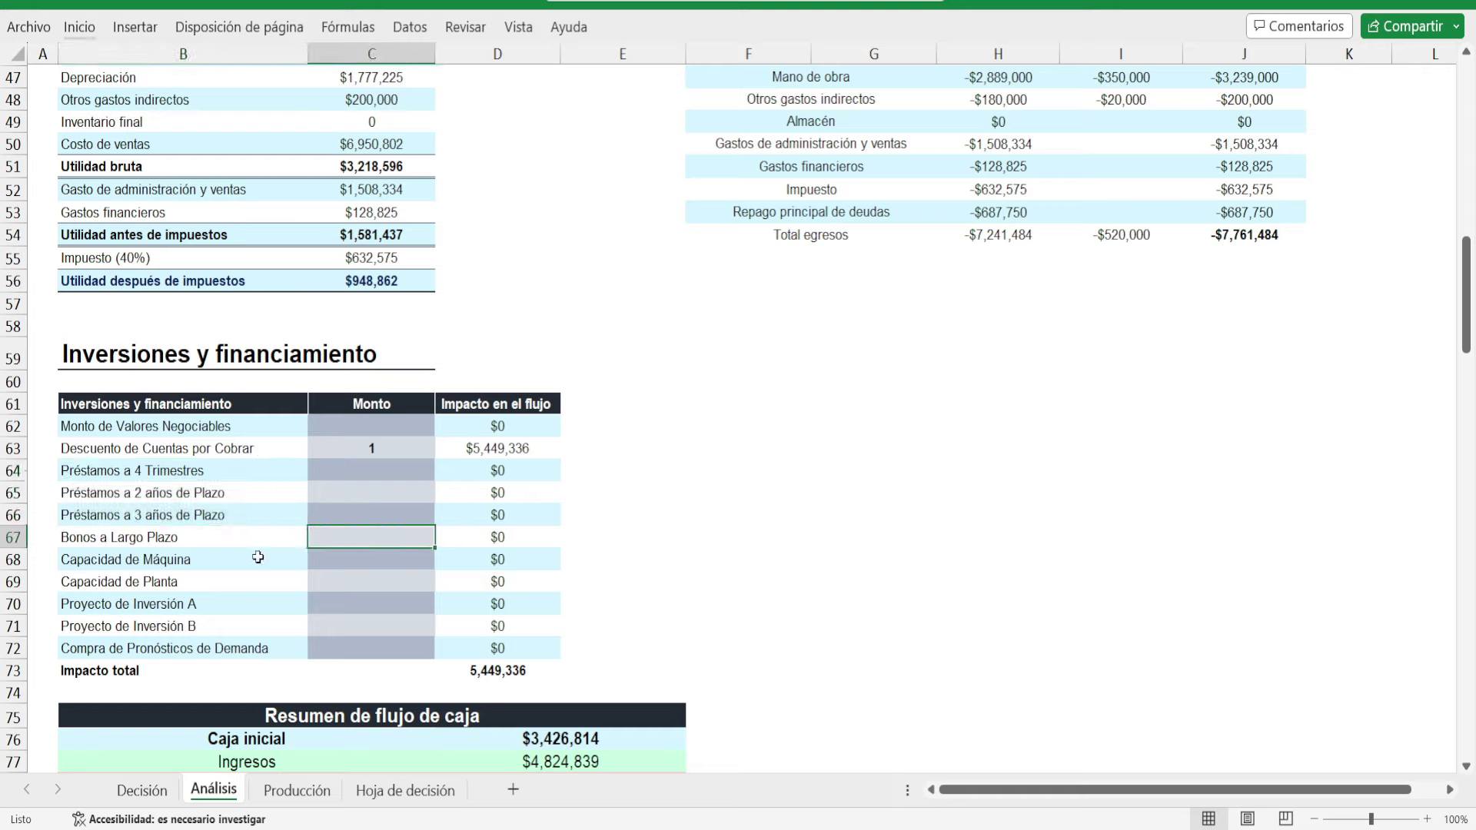
drag(258, 556, 327, 576)
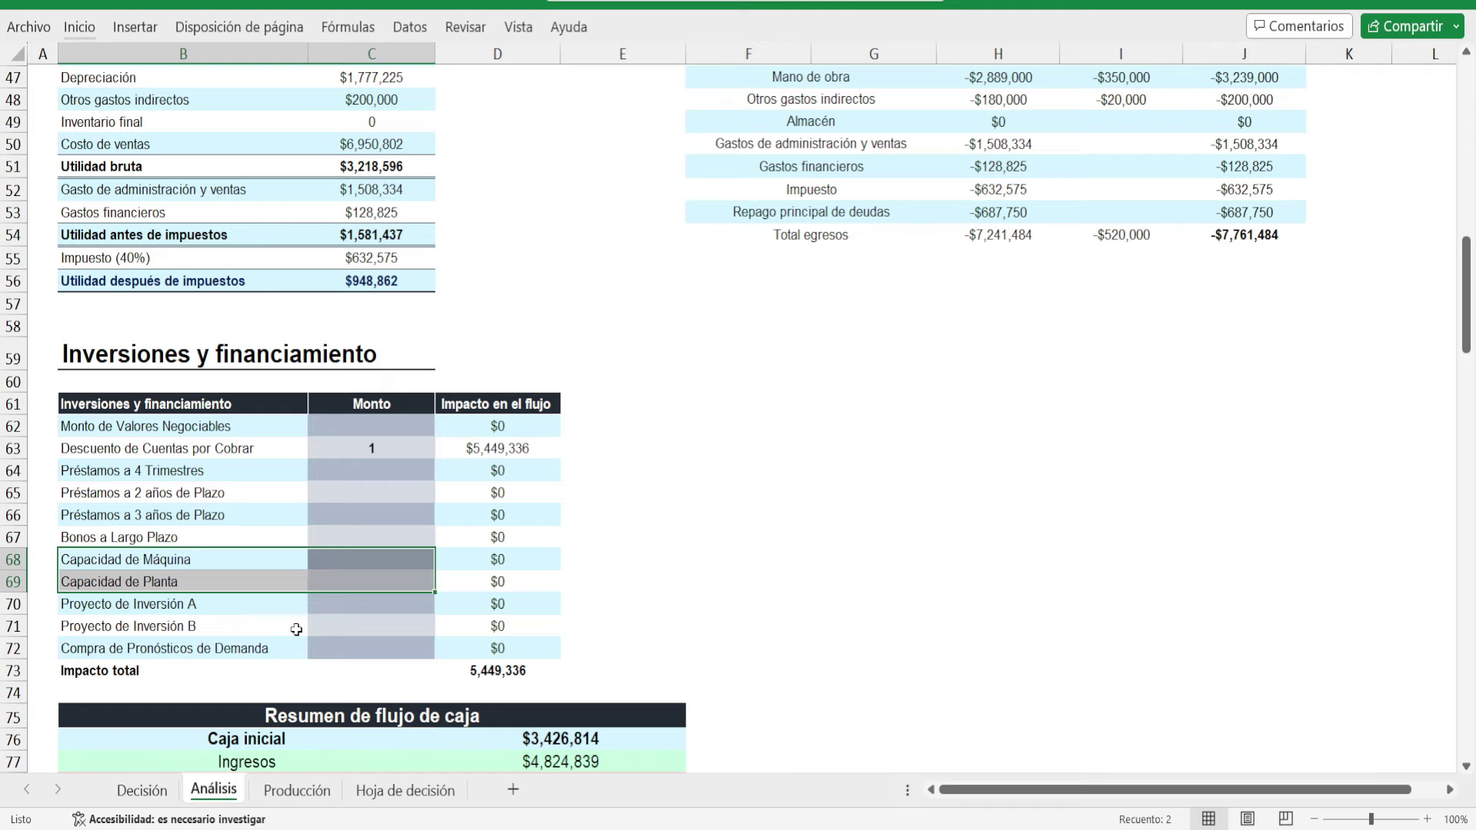
- Examine the plant and machine capacities across periods 4 to 7 in Resumen de información
scroll(316, 601, up, 15)
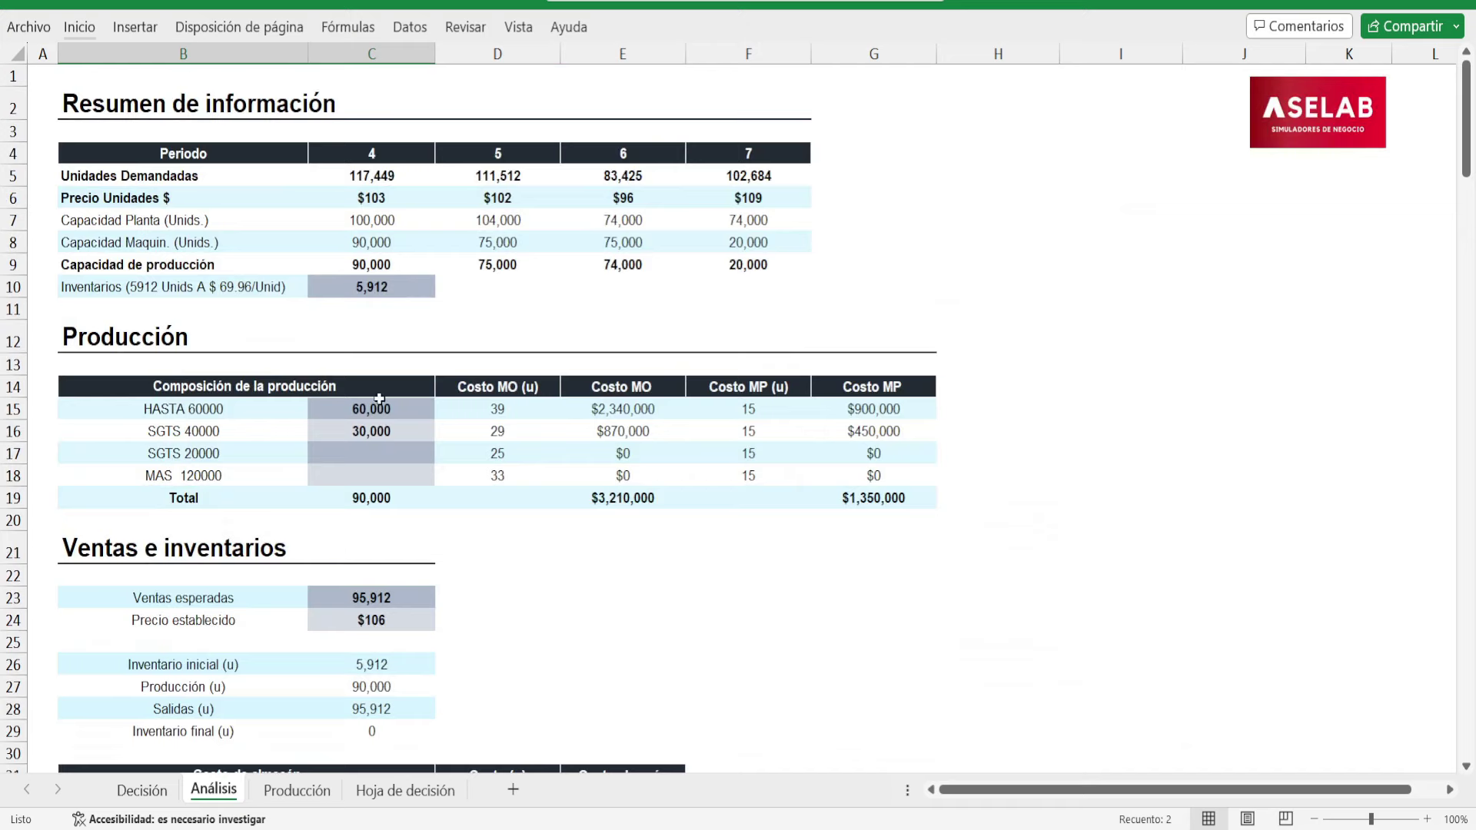
drag(374, 224, 753, 230)
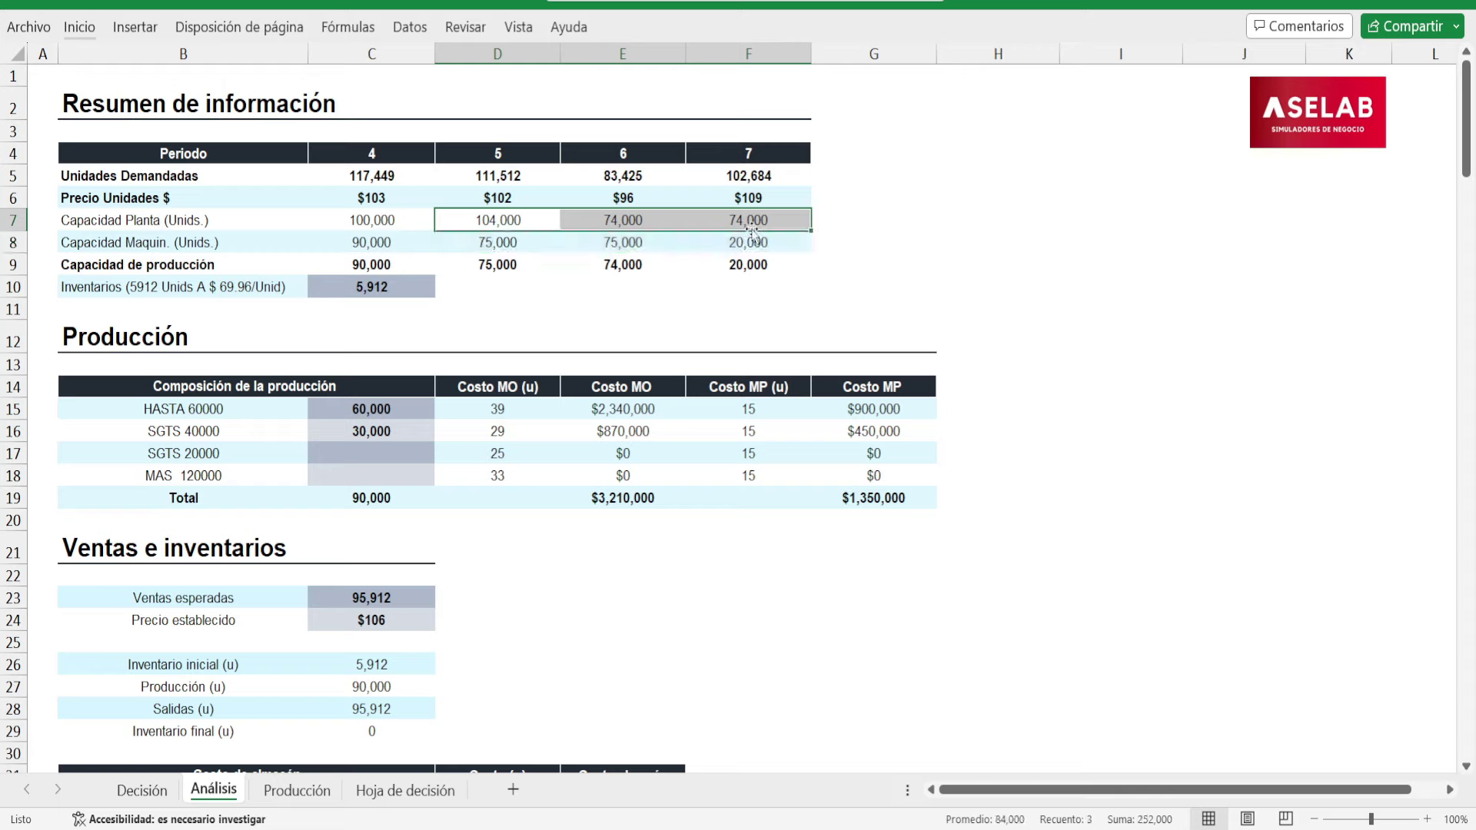
drag(396, 224, 477, 232)
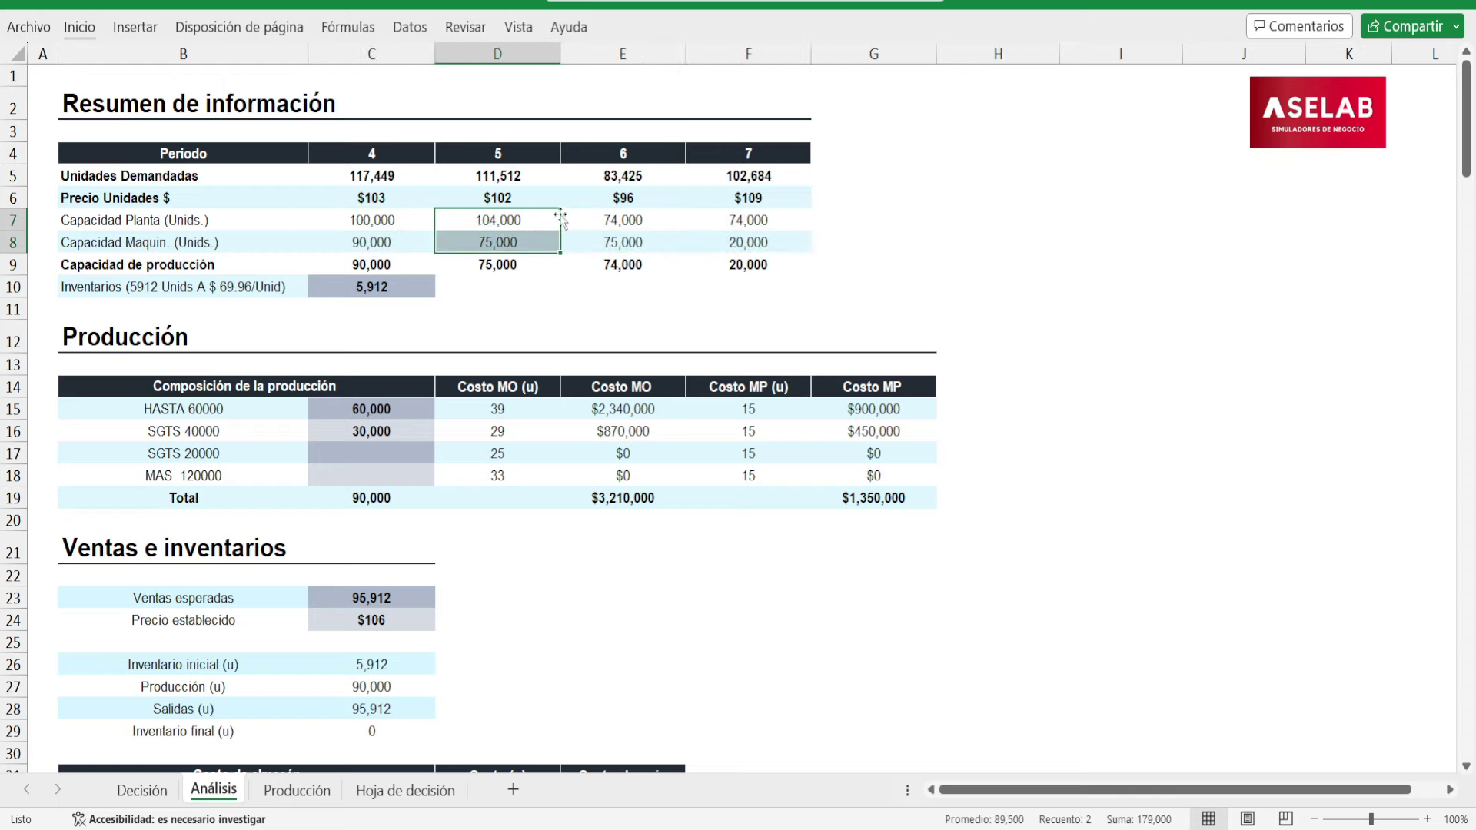
drag(593, 220, 741, 242)
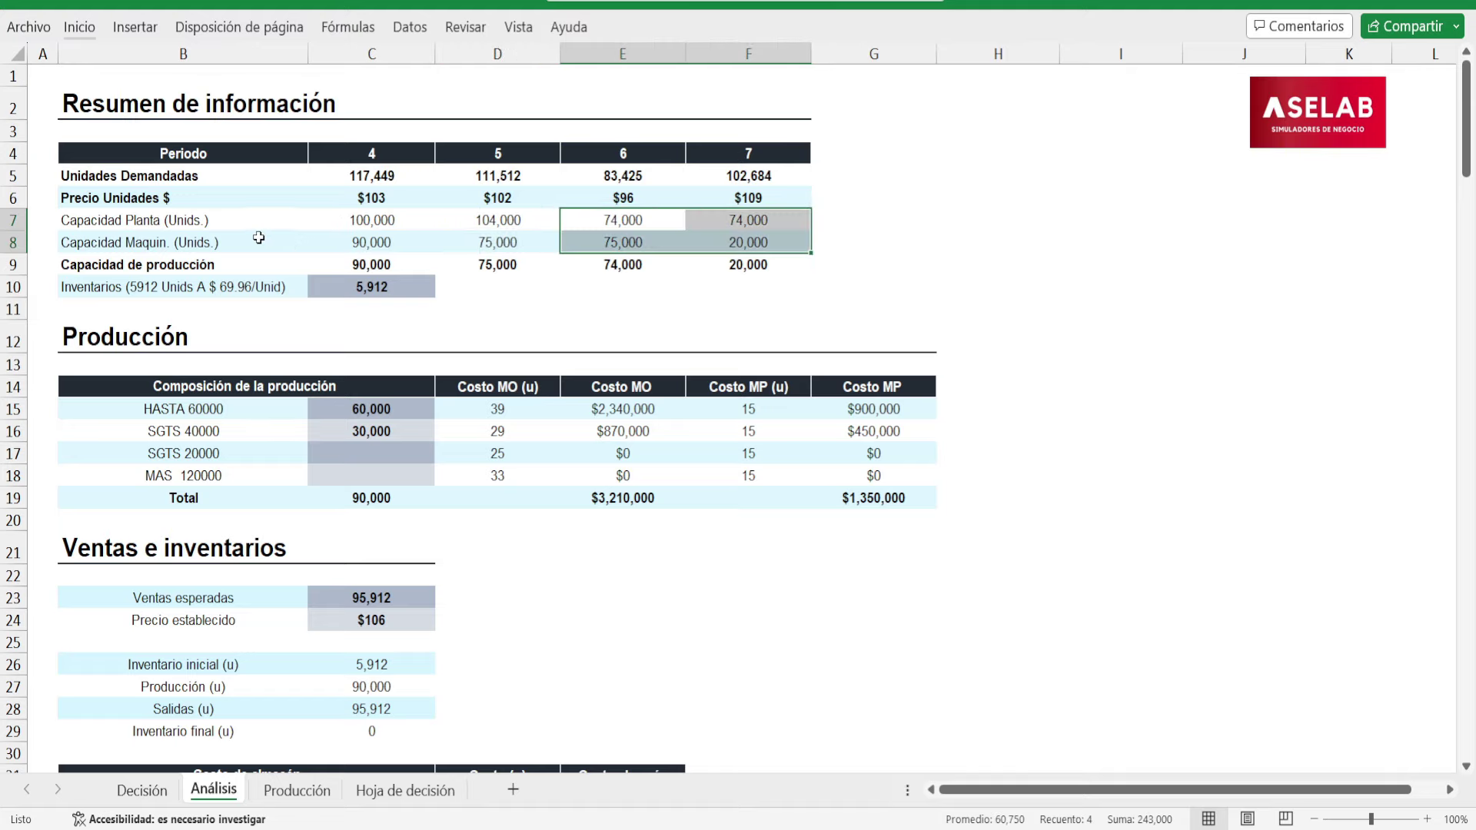
drag(261, 240, 484, 241)
scroll(480, 346, down, 9)
scroll(477, 252, up, 9)
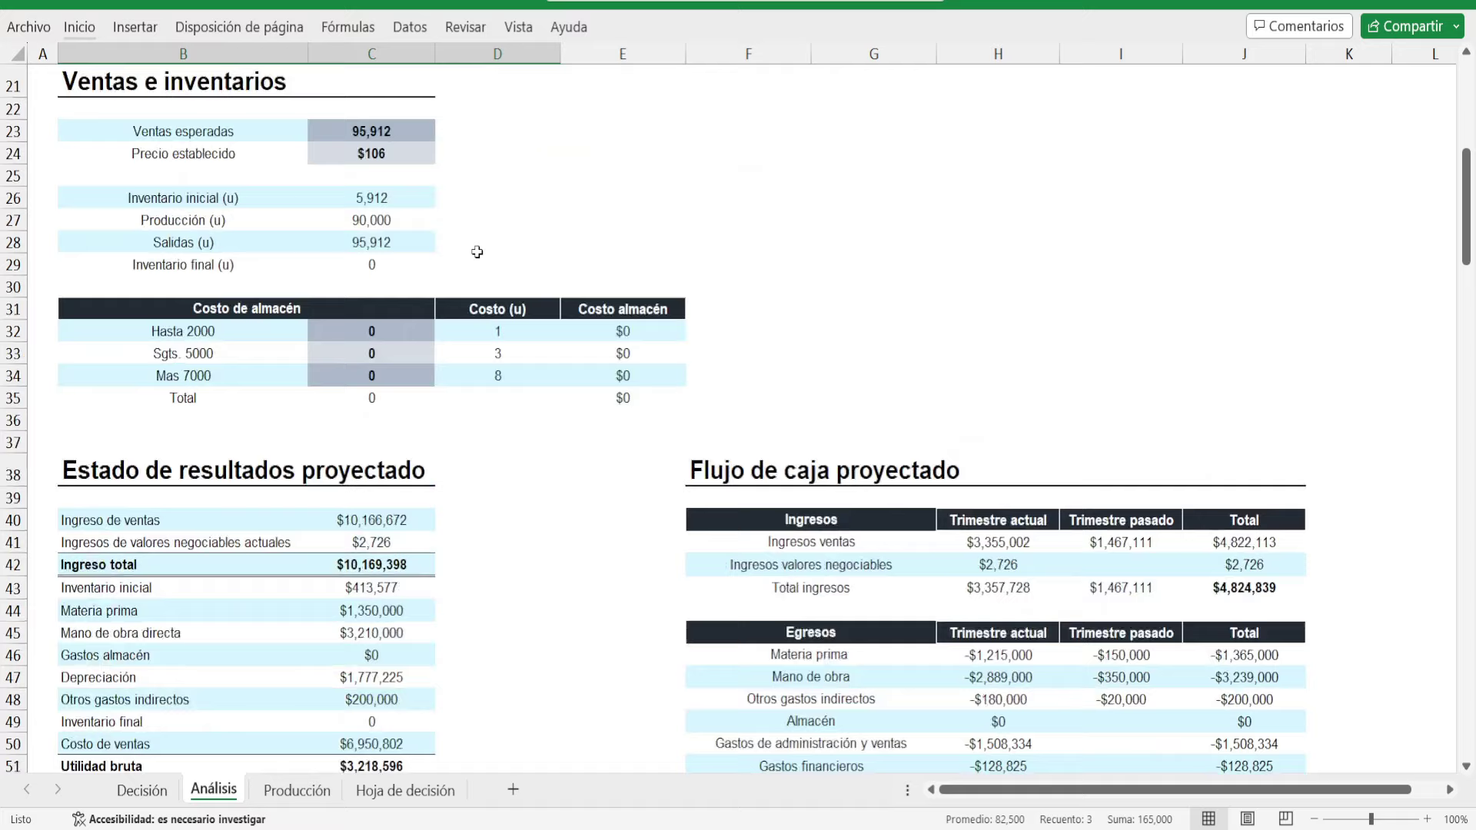
- Compare period 5's plant capacity with its machine capacity and resulting production capacity
drag(211, 221, 452, 224)
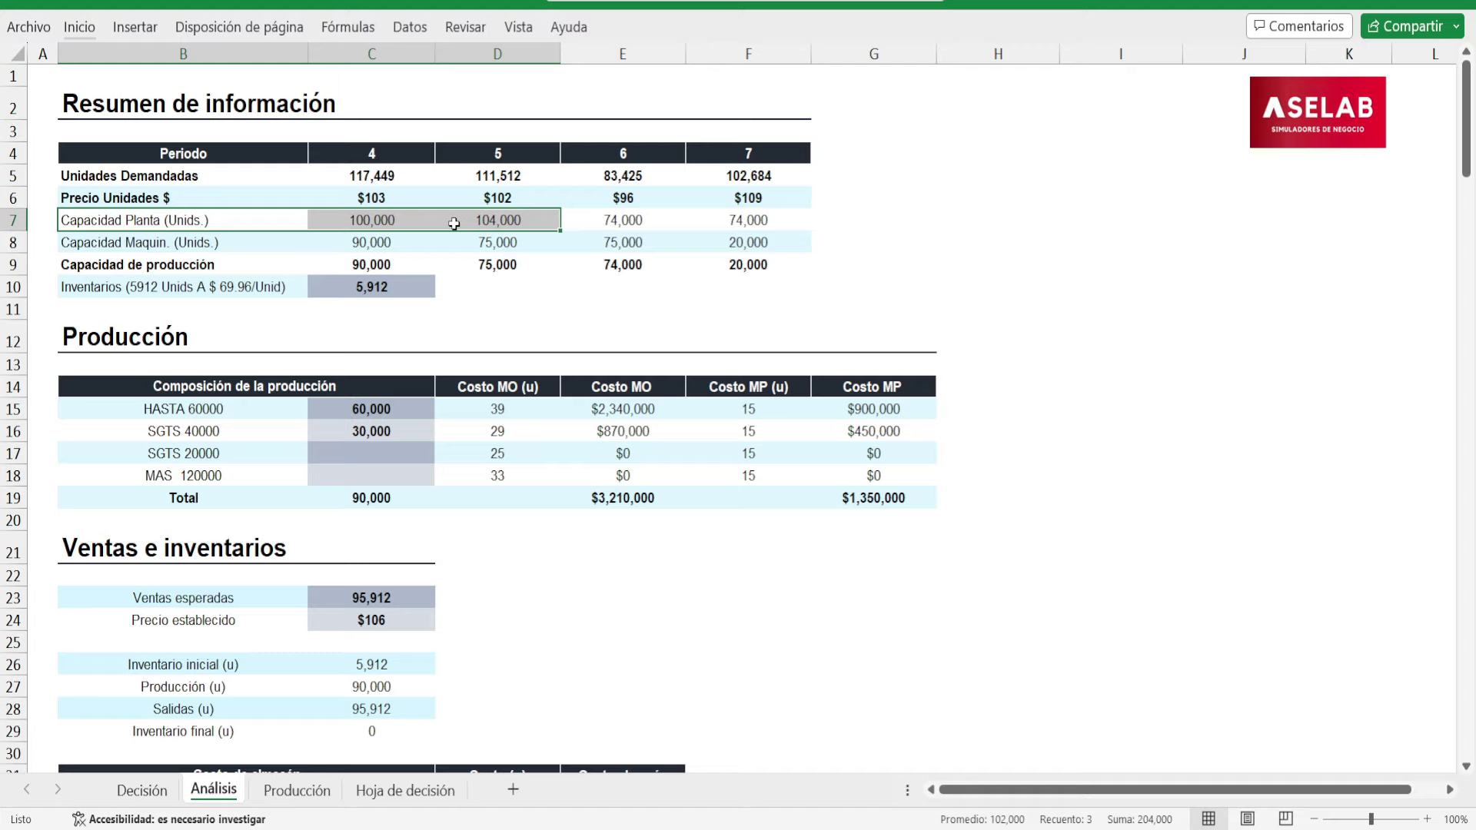
click(454, 223)
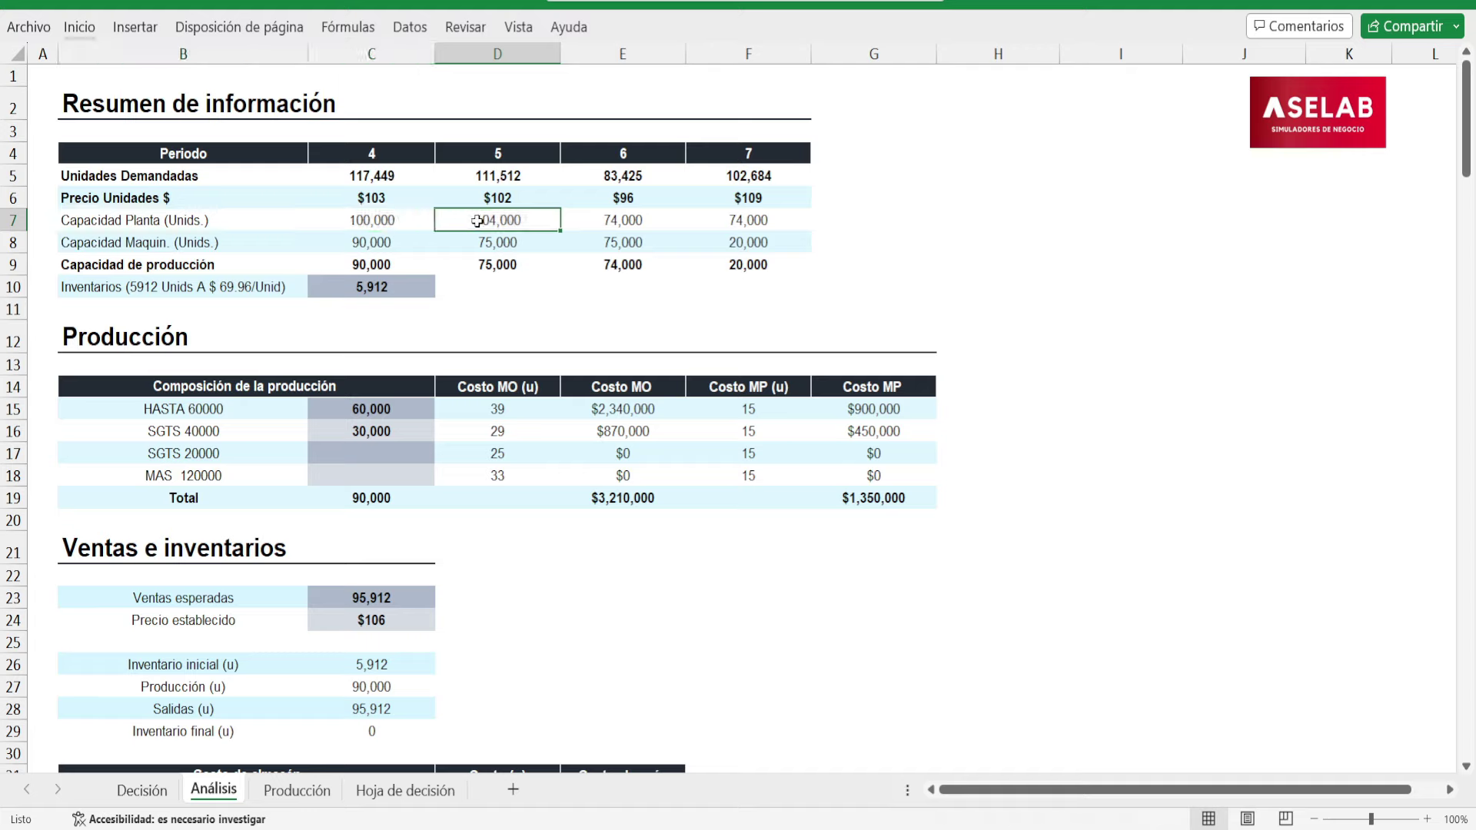
drag(151, 250, 498, 222)
click(511, 239)
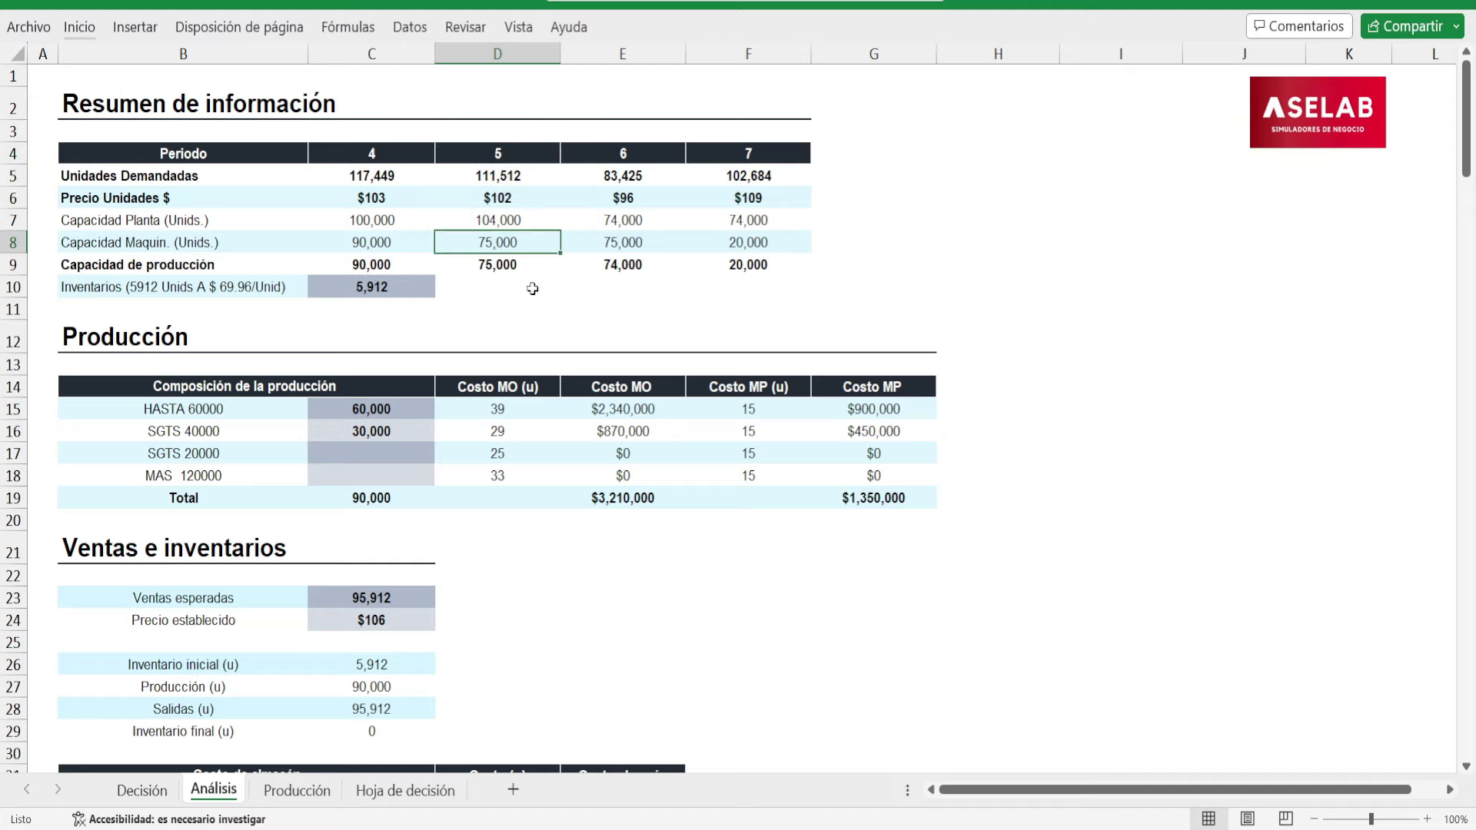
click(531, 266)
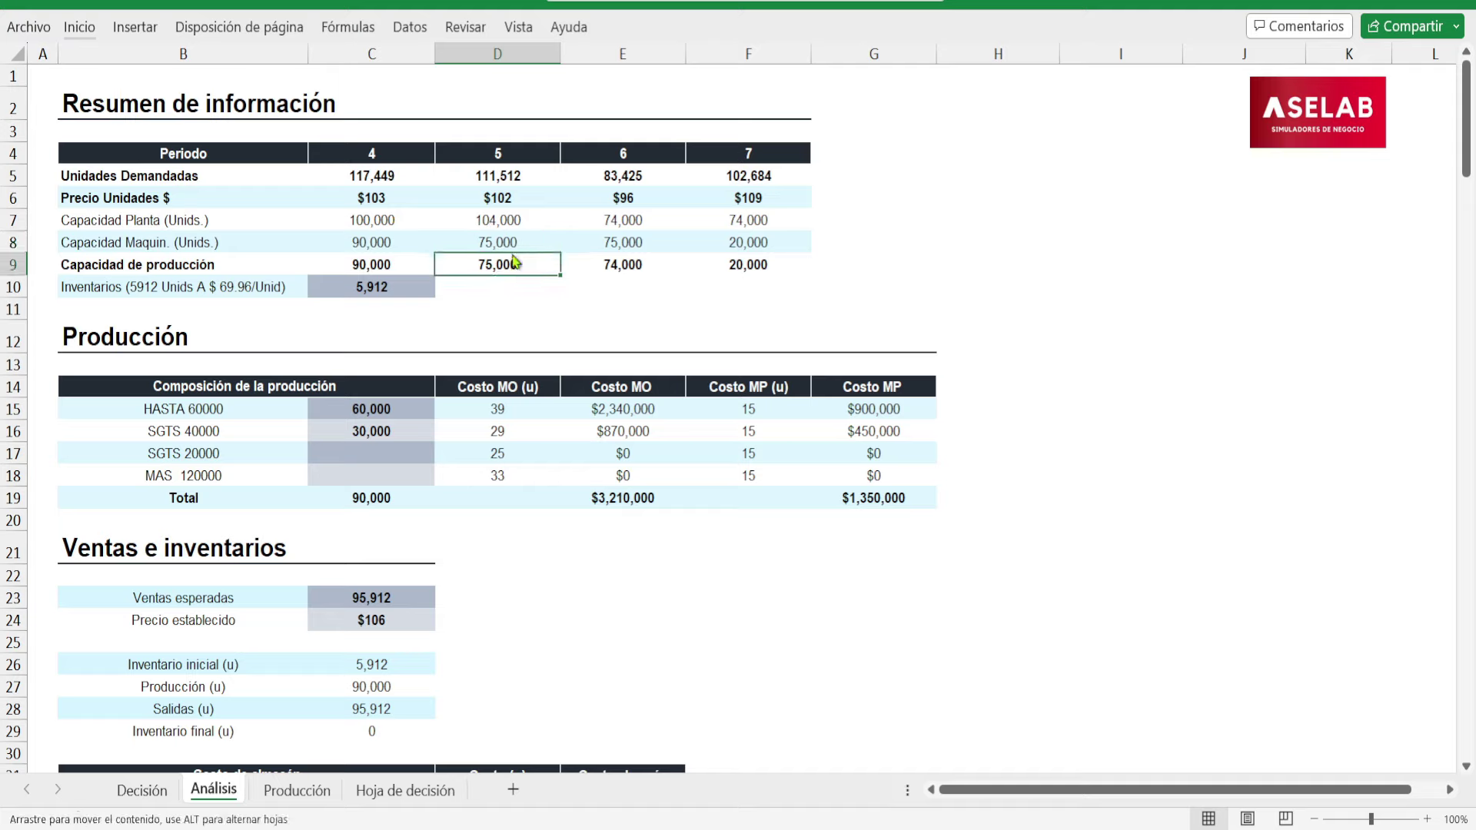
click(511, 243)
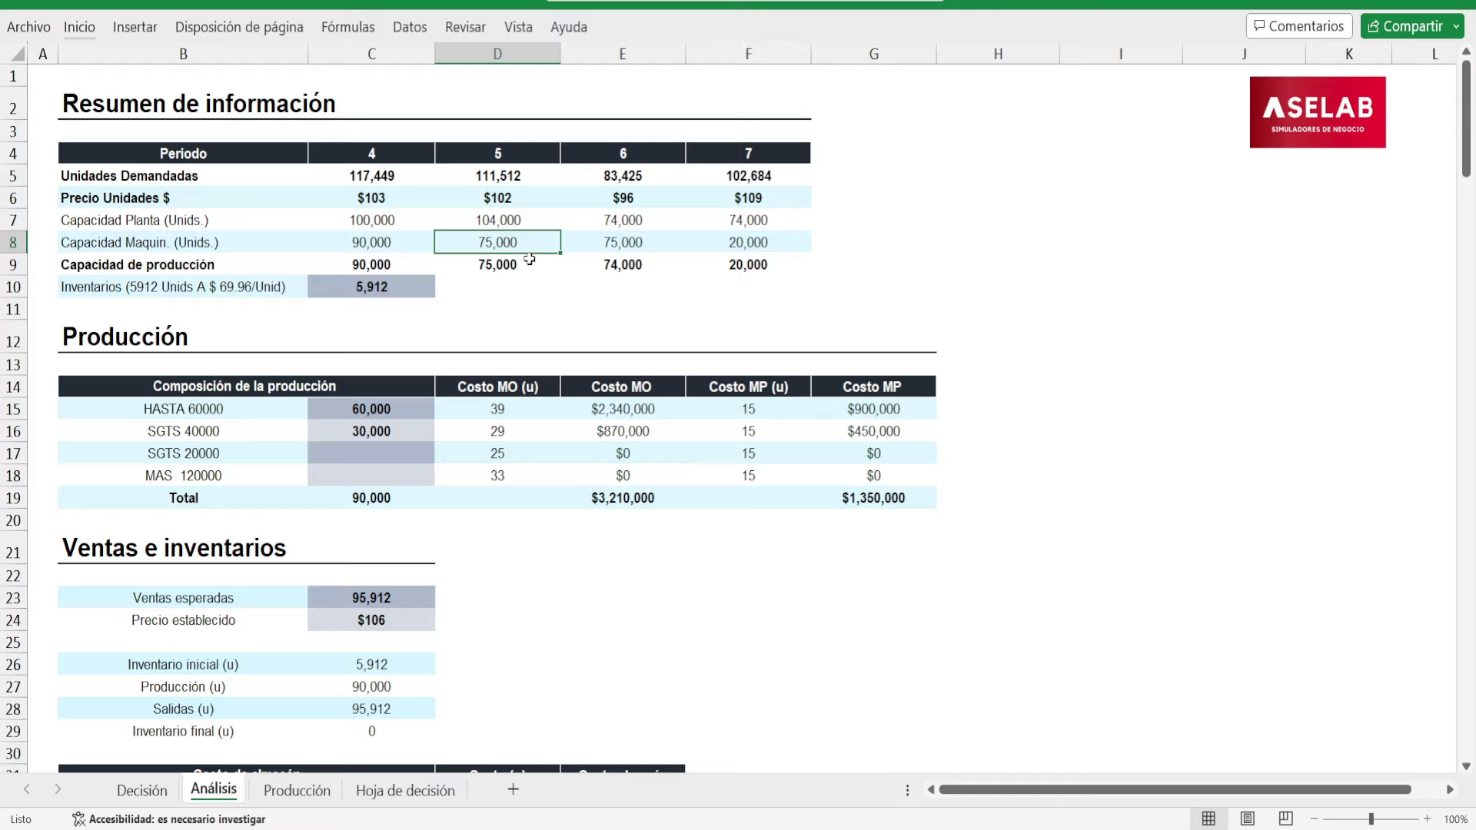
- Set the machine capacity (Capacidad de Máquina) amount to 29,000 in the Inversiones y financiamiento table
scroll(513, 237, down, 9)
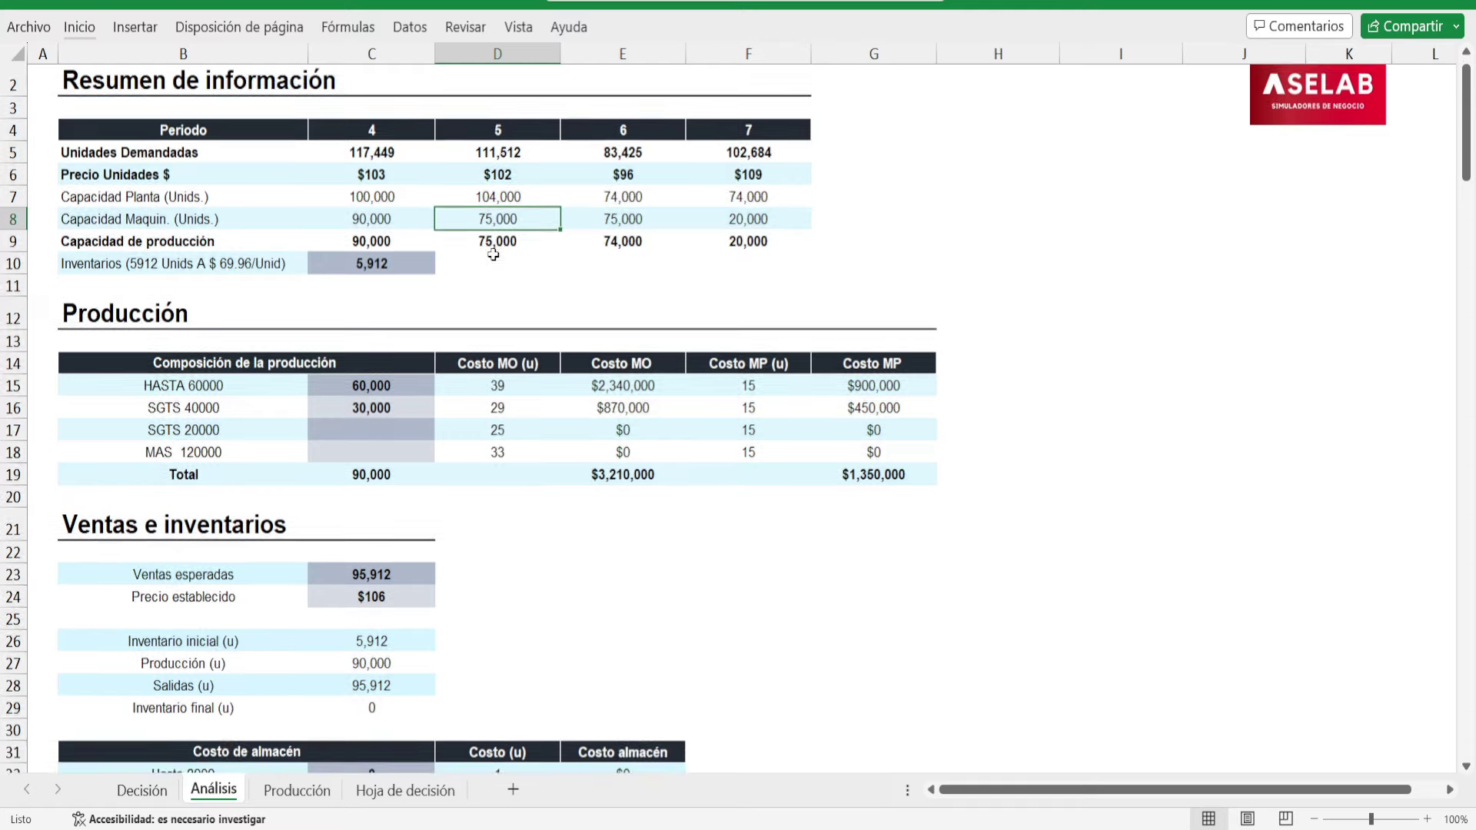
scroll(478, 266, down, 5)
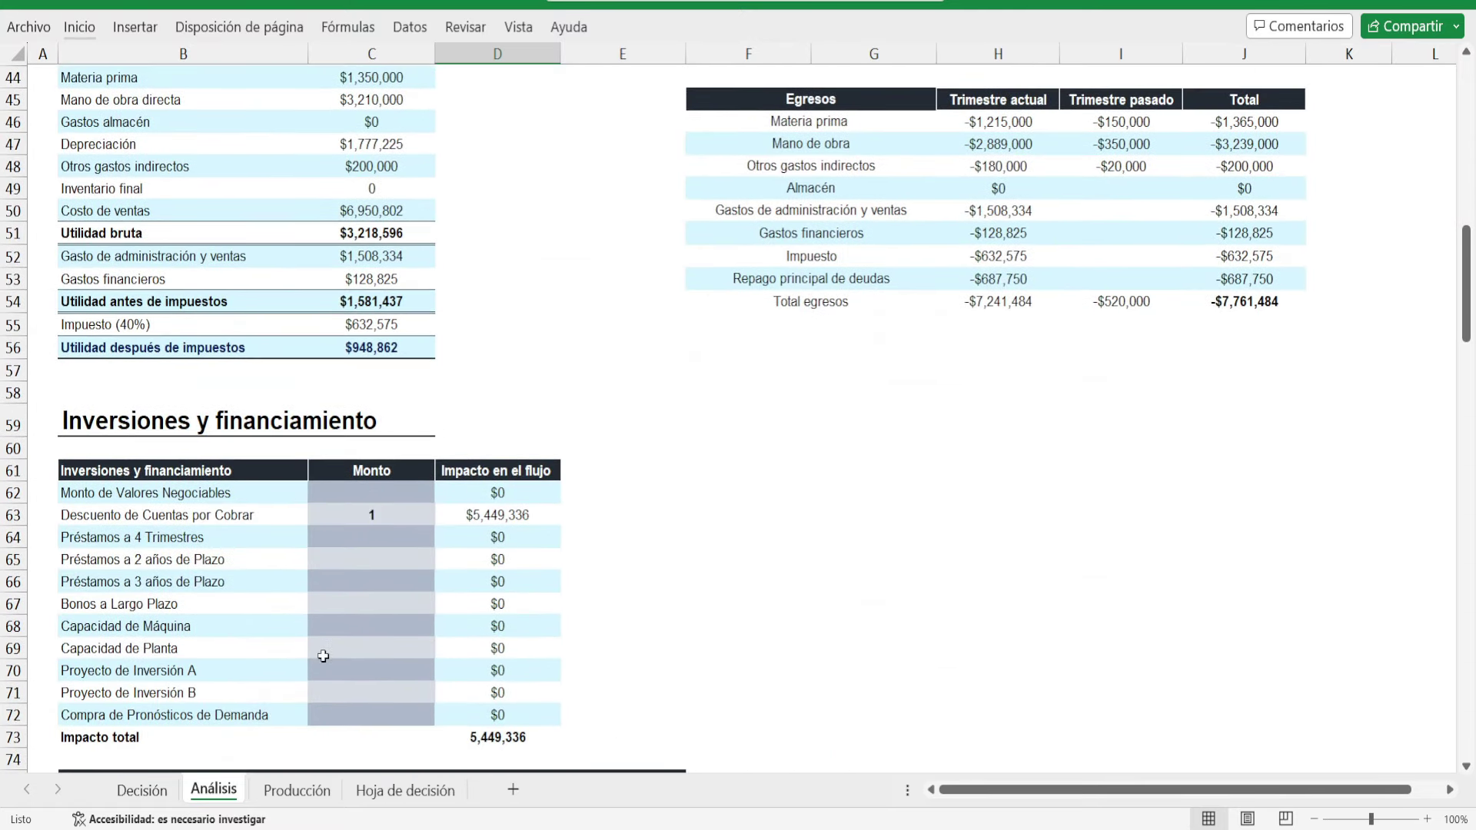
click(351, 627)
text(29000)
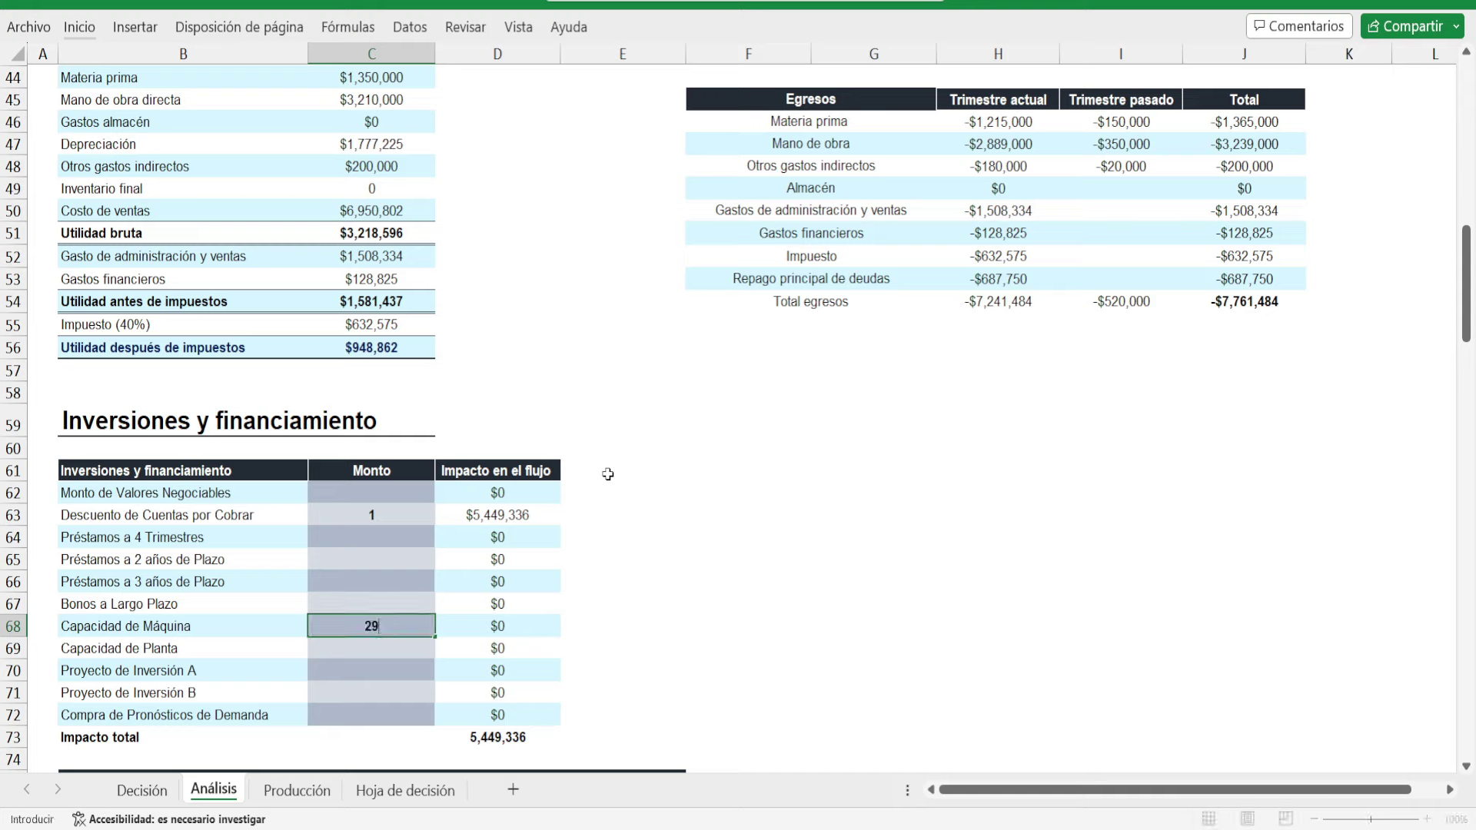
key(Return)
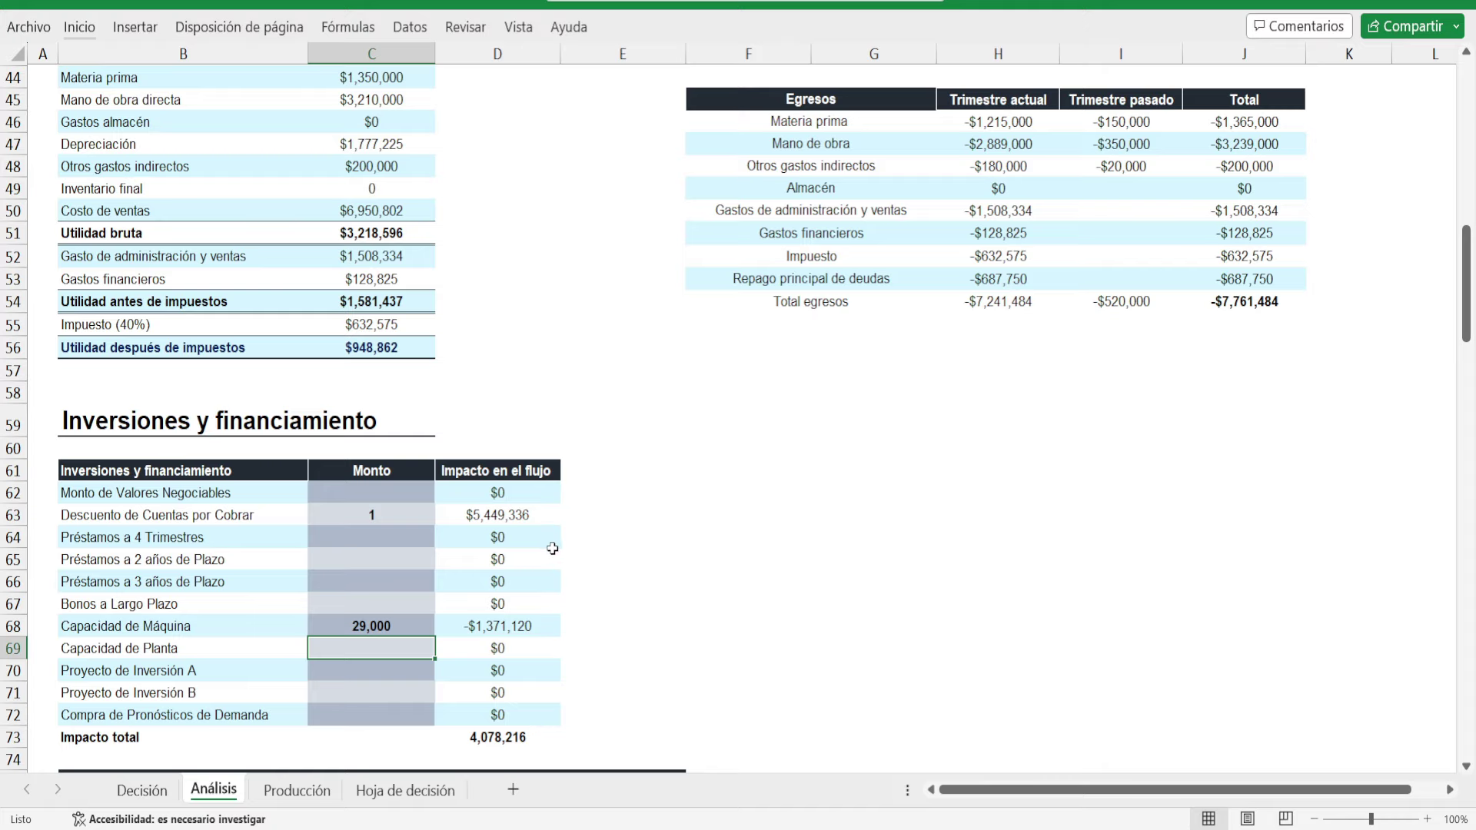
- Check the machine capacity purchase against period 5's plant and machine capacities in Resumen de información
click(420, 629)
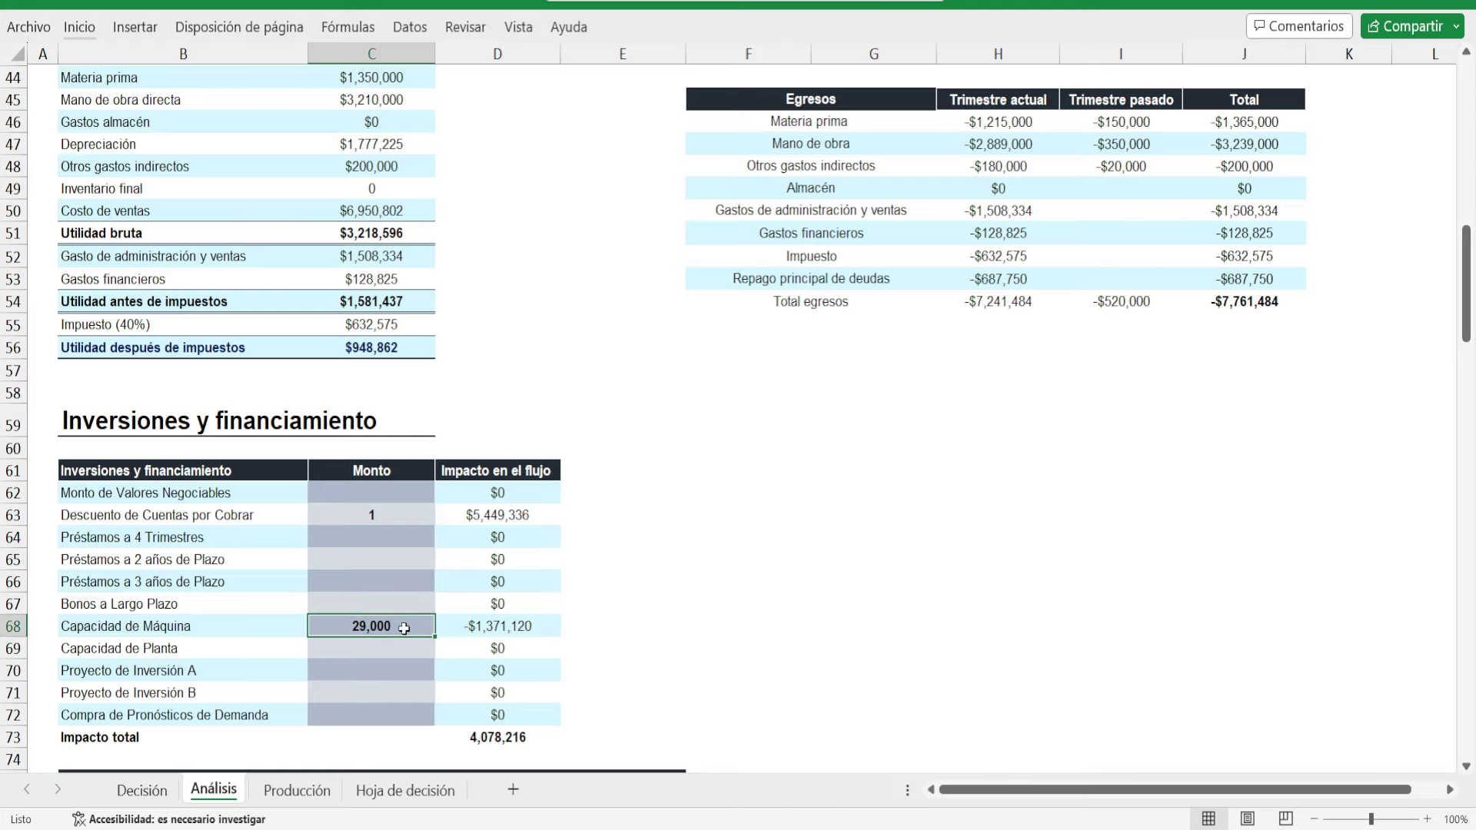
scroll(385, 642, up, 1)
scroll(388, 646, down, 1)
scroll(395, 654, up, 6)
scroll(395, 654, up, 9)
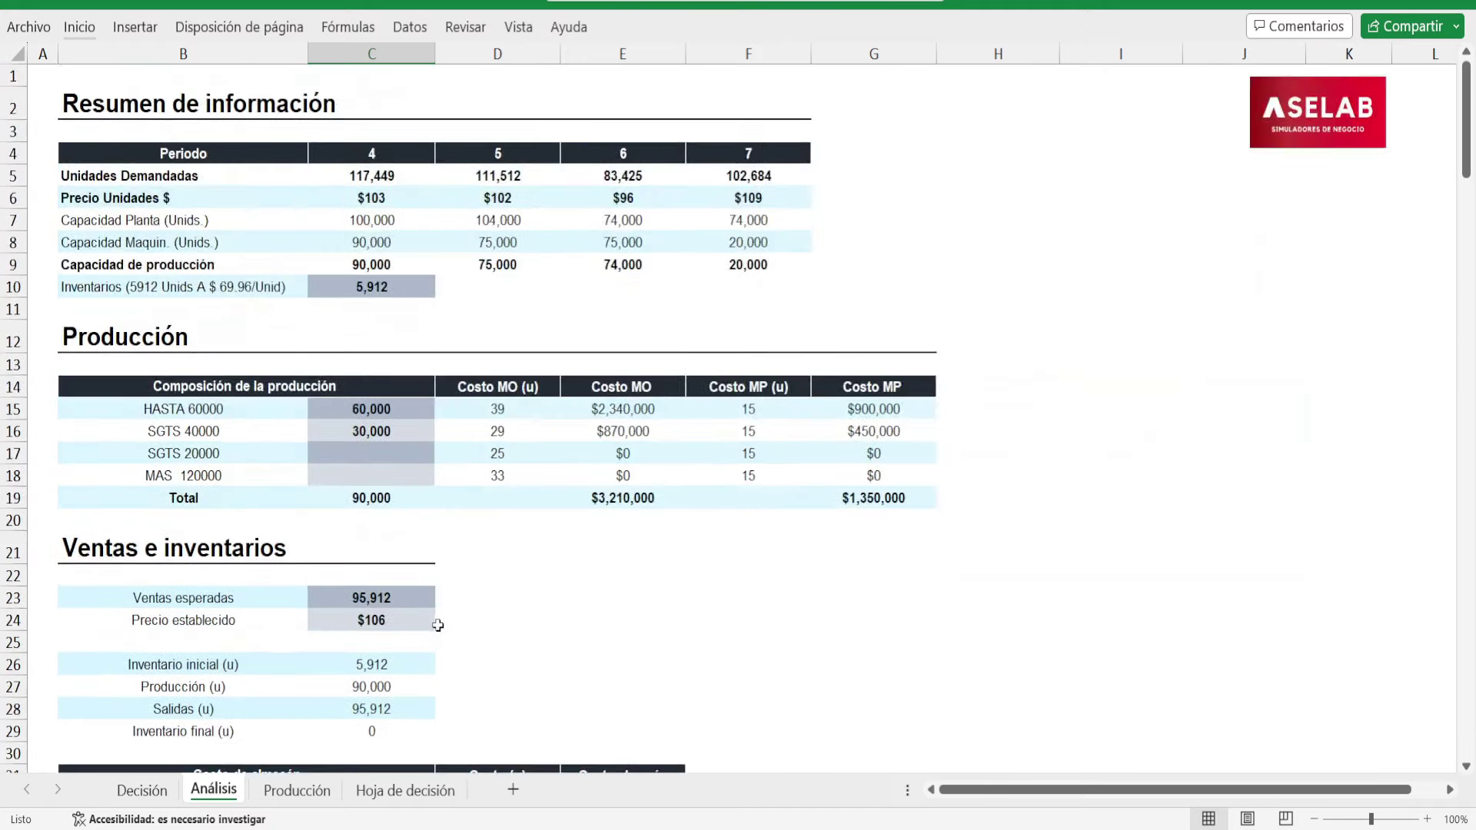
click(499, 244)
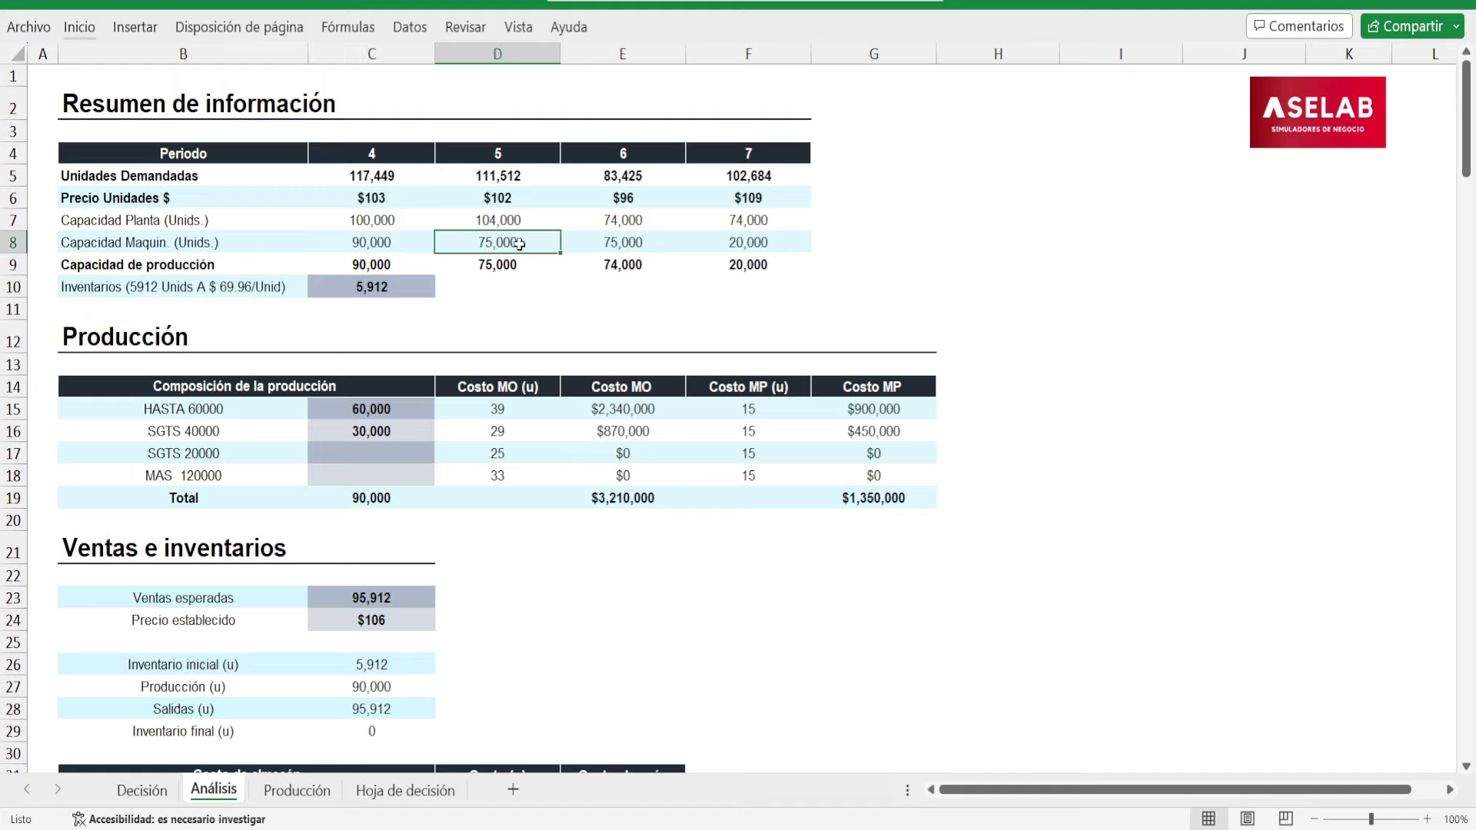
click(533, 228)
drag(534, 232, 534, 240)
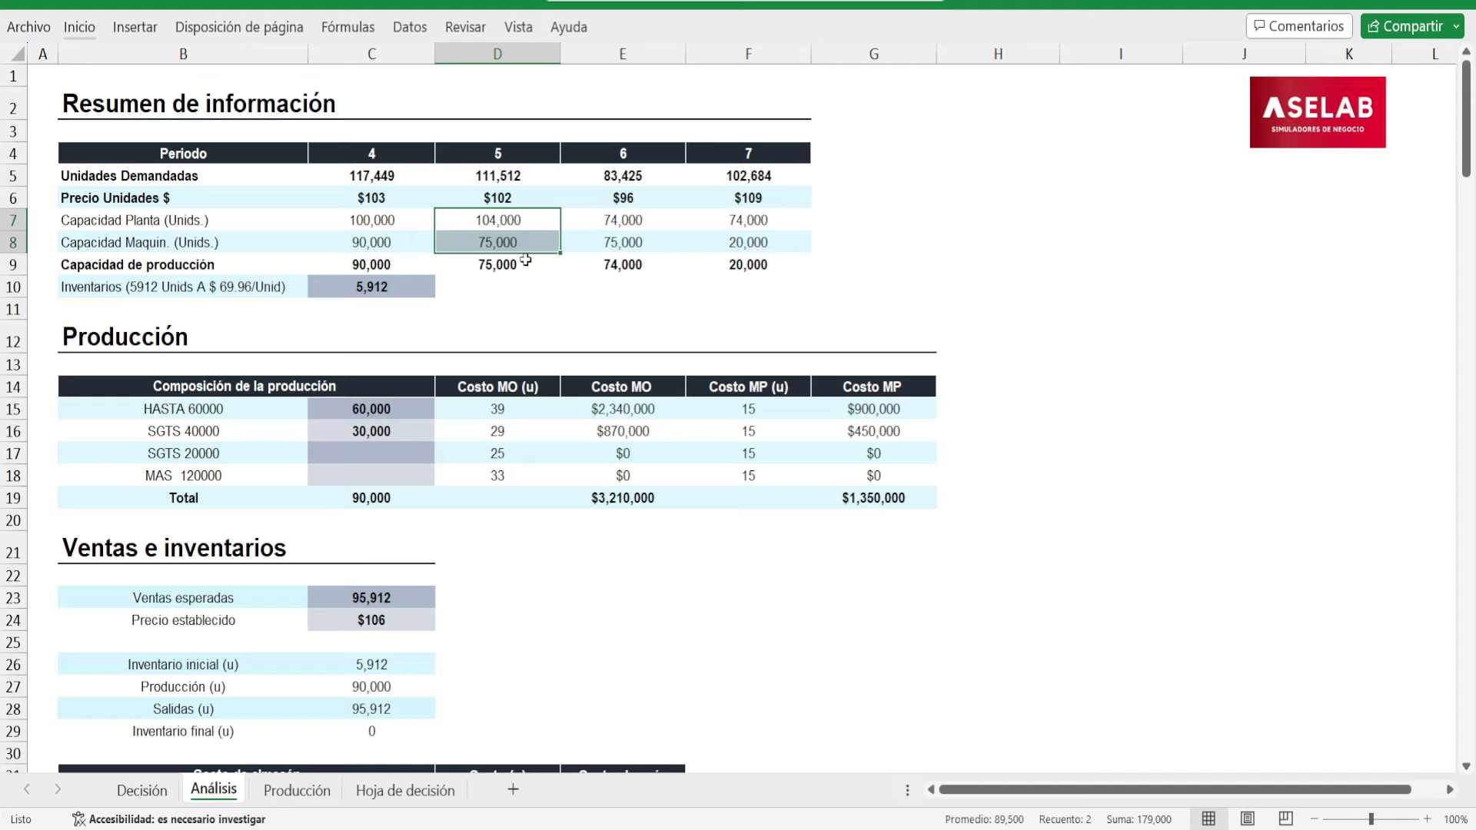
click(498, 547)
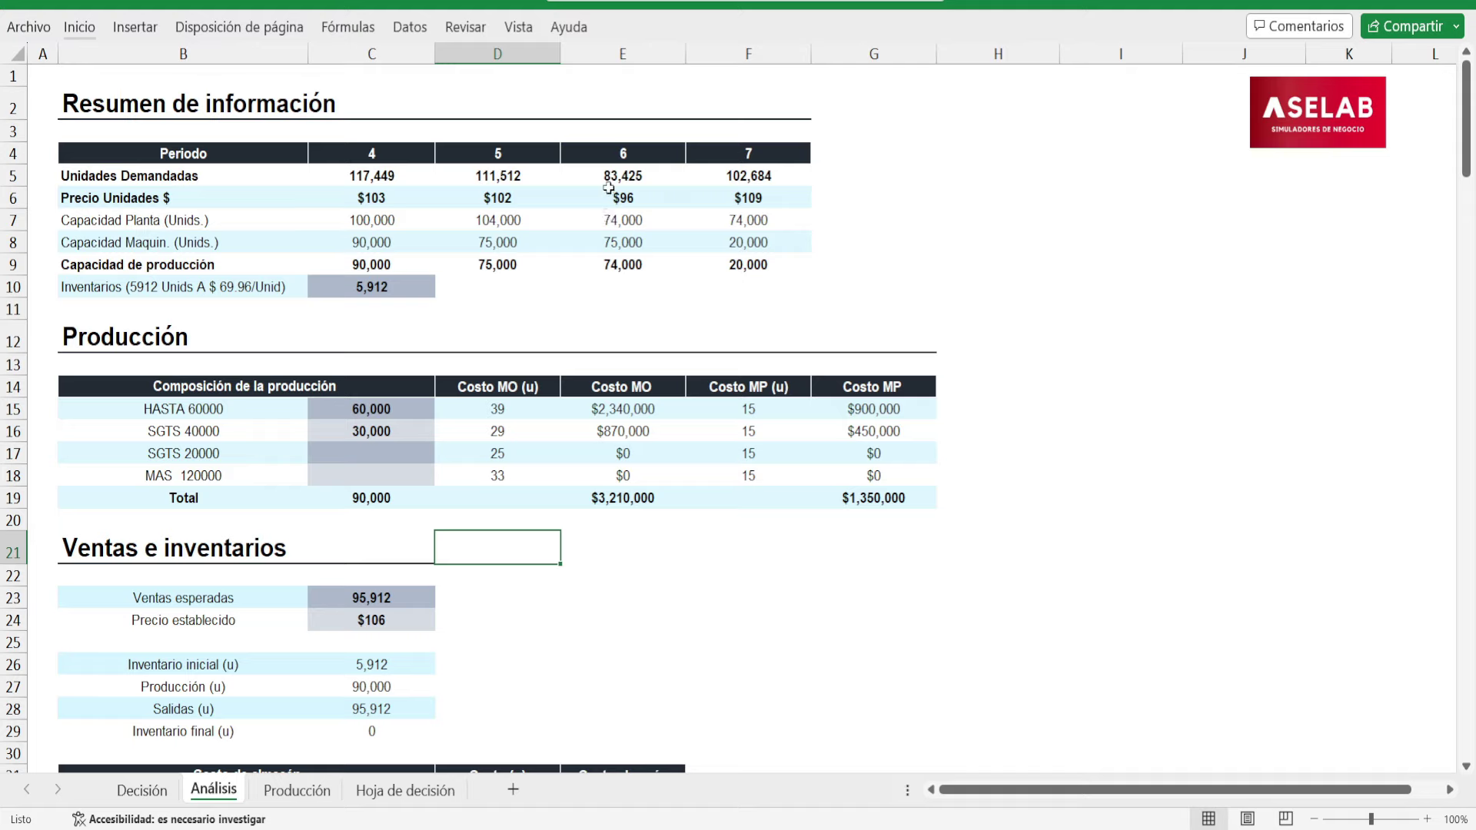
- Examine period 6's demand, plant capacity and machine capacity, including the formula behind its demanded units
mouse_move(615, 161)
mouse_down()
mouse_move(626, 242)
mouse_move(644, 259)
mouse_up()
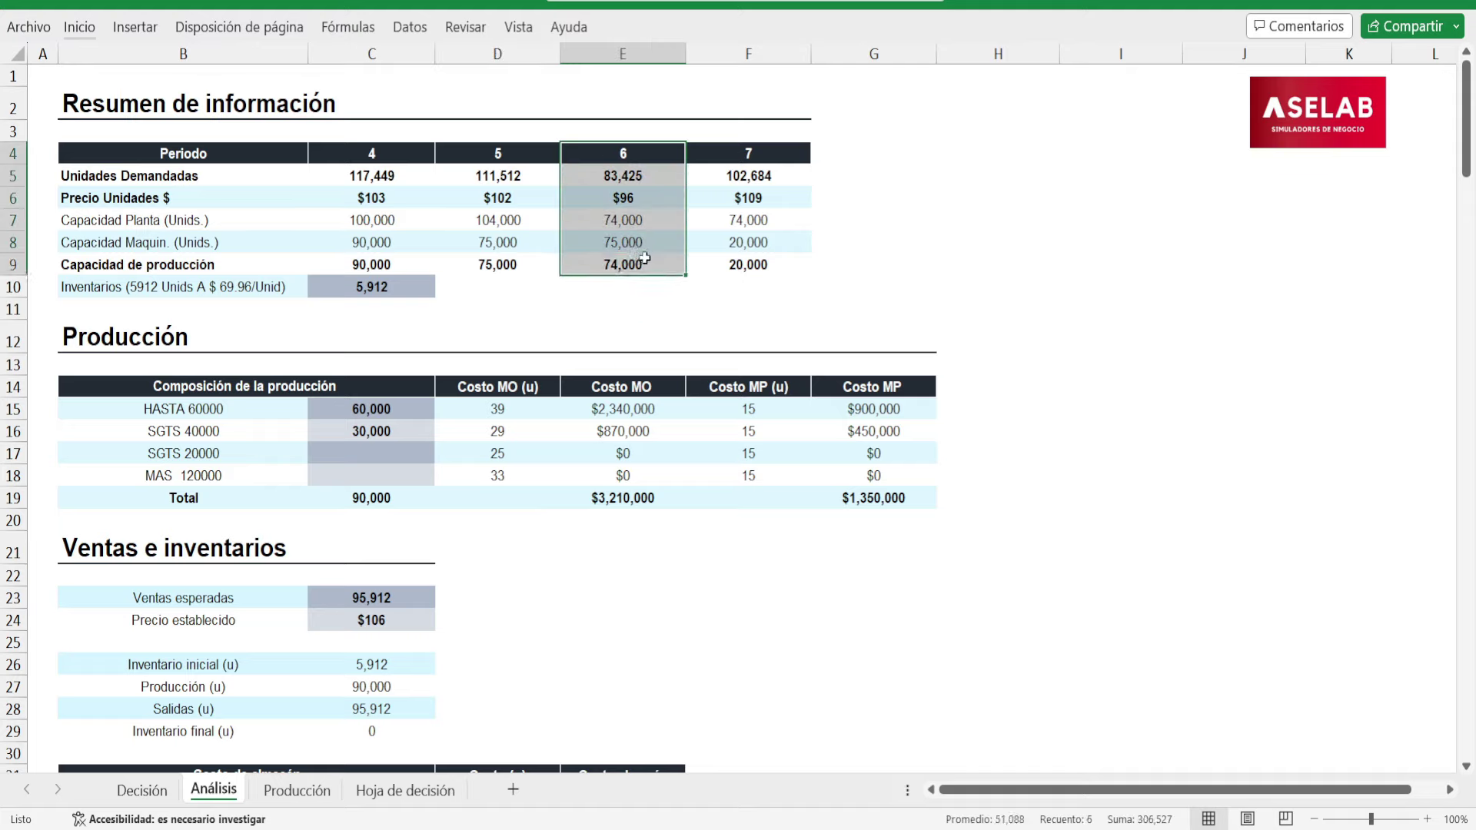
click(628, 223)
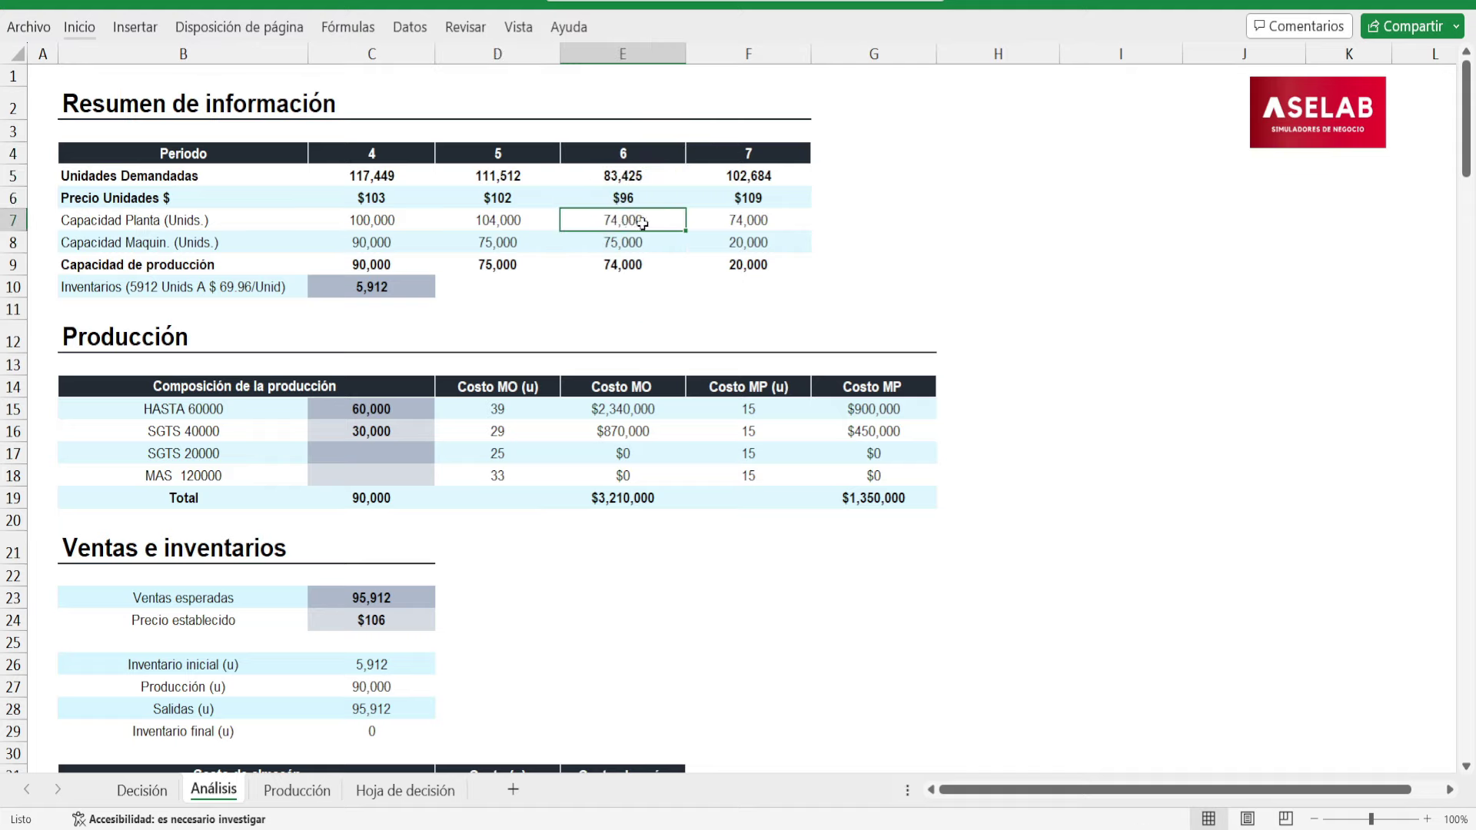
click(622, 240)
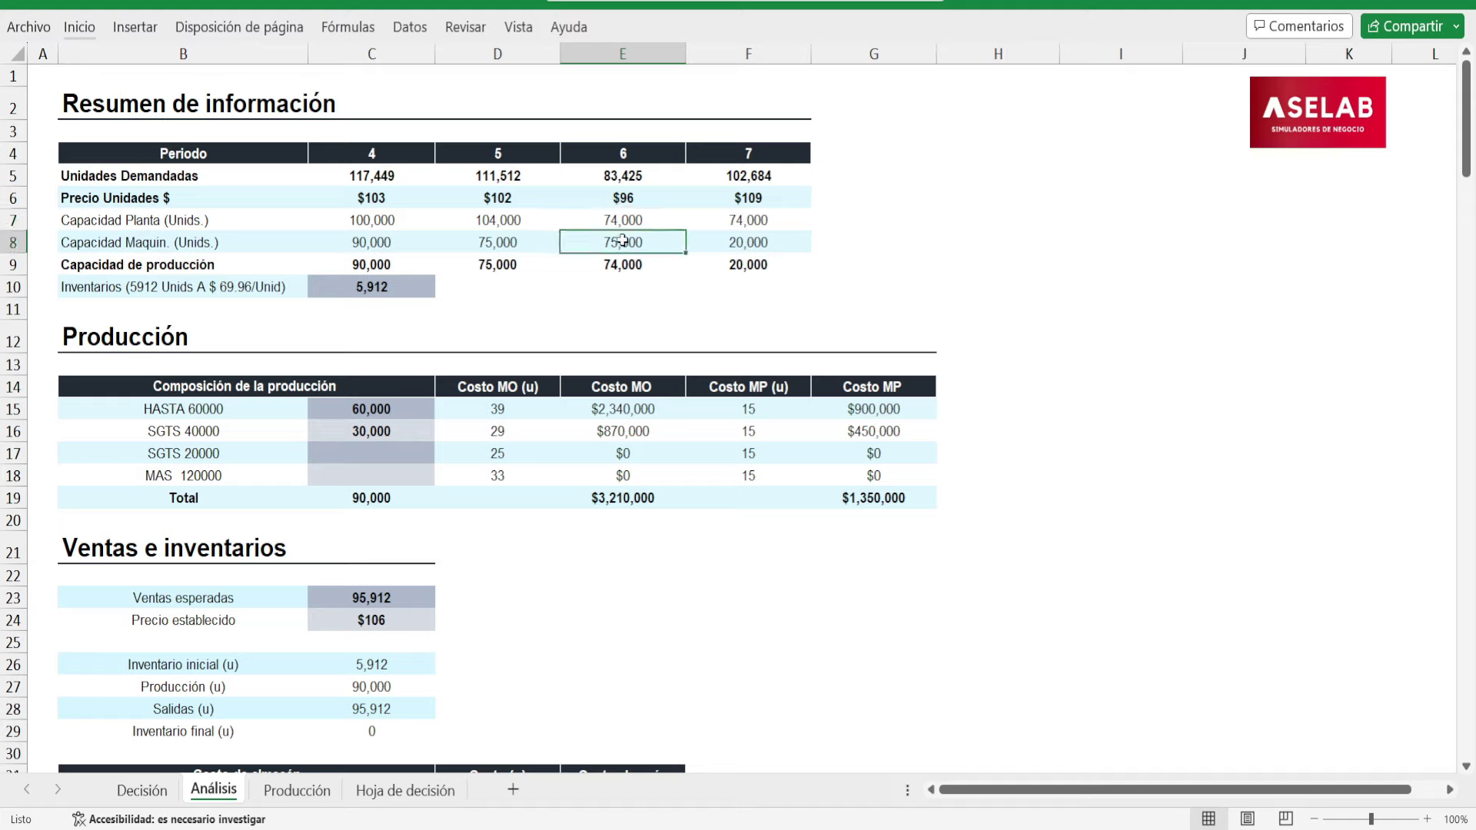
click(634, 221)
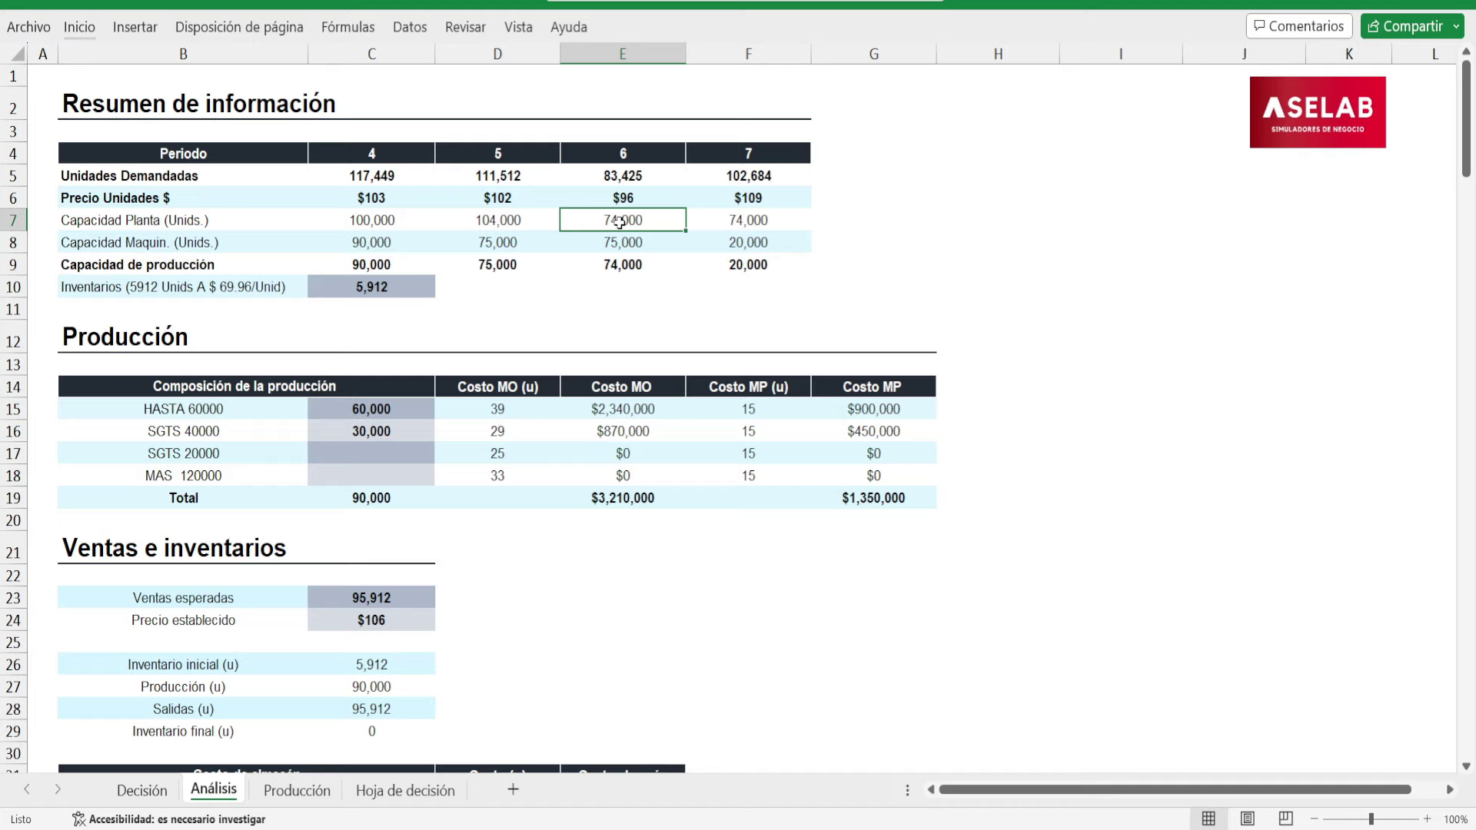
click(619, 175)
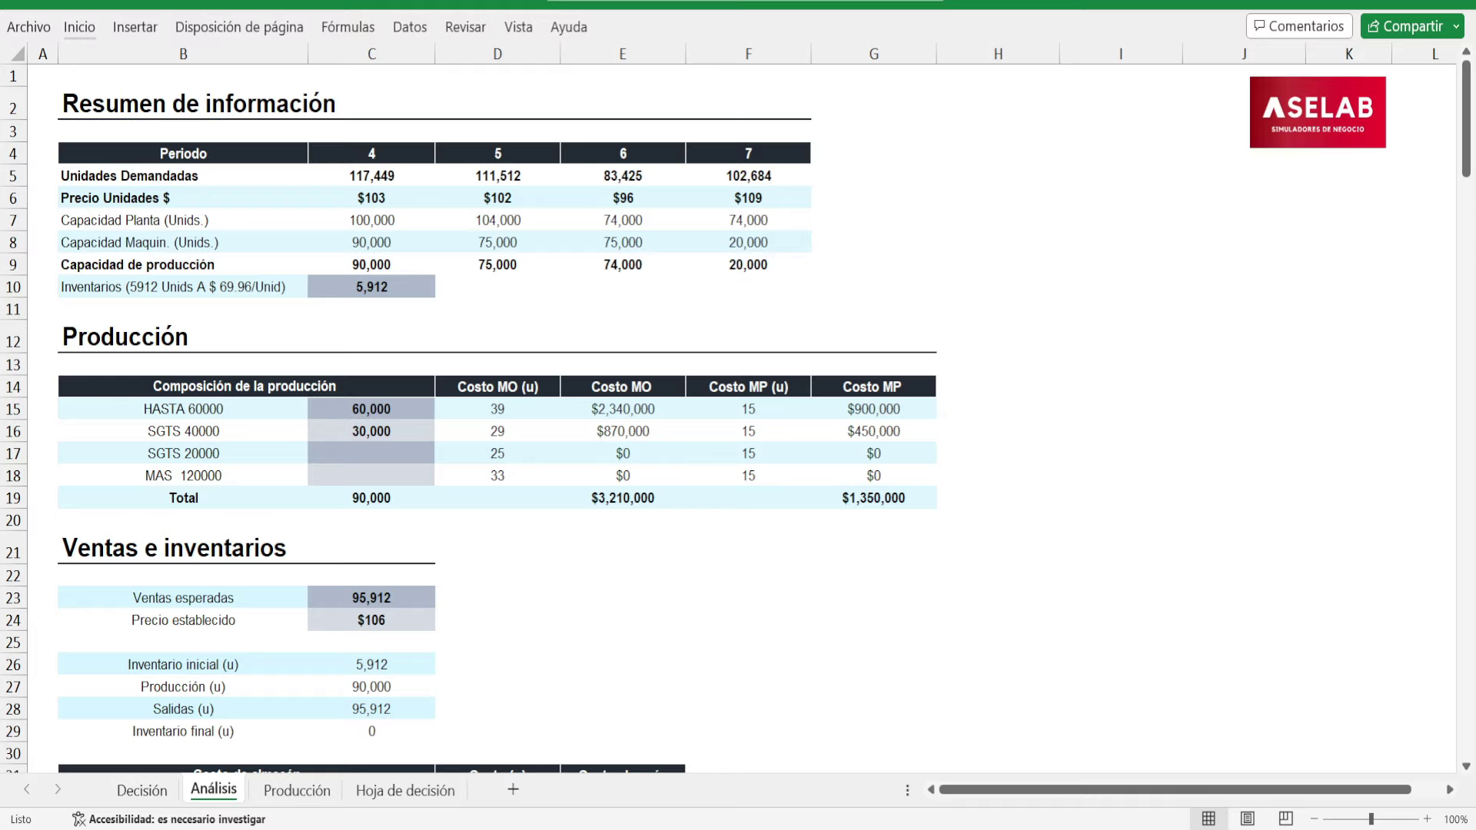
click(623, 176)
key(F2)
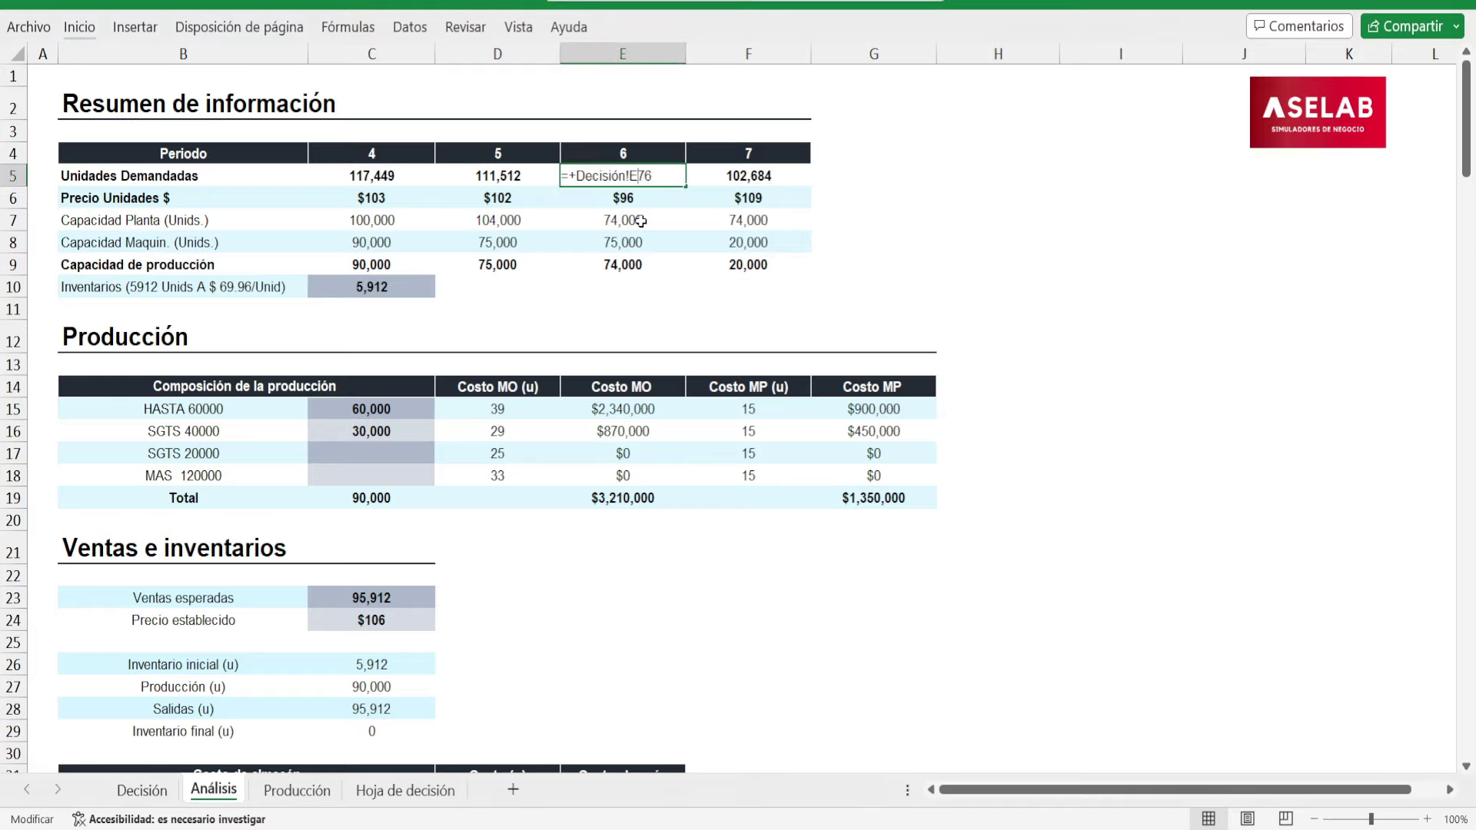
key(Return)
click(641, 220)
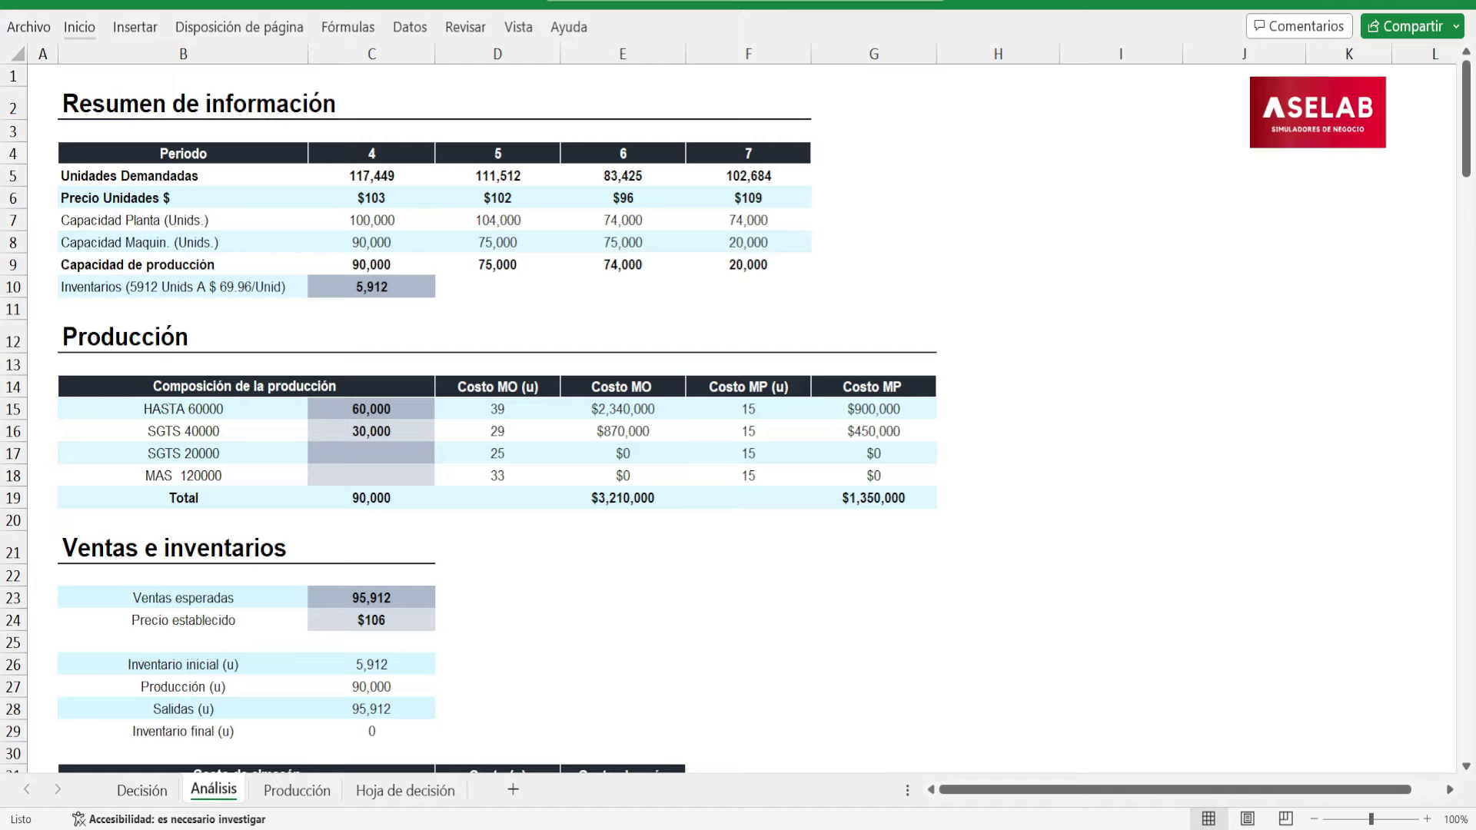
- Set the plant capacity (Capacidad de Planta) amount to 9,500 in the Inversiones y financiamiento table
scroll(738, 417, down, 11)
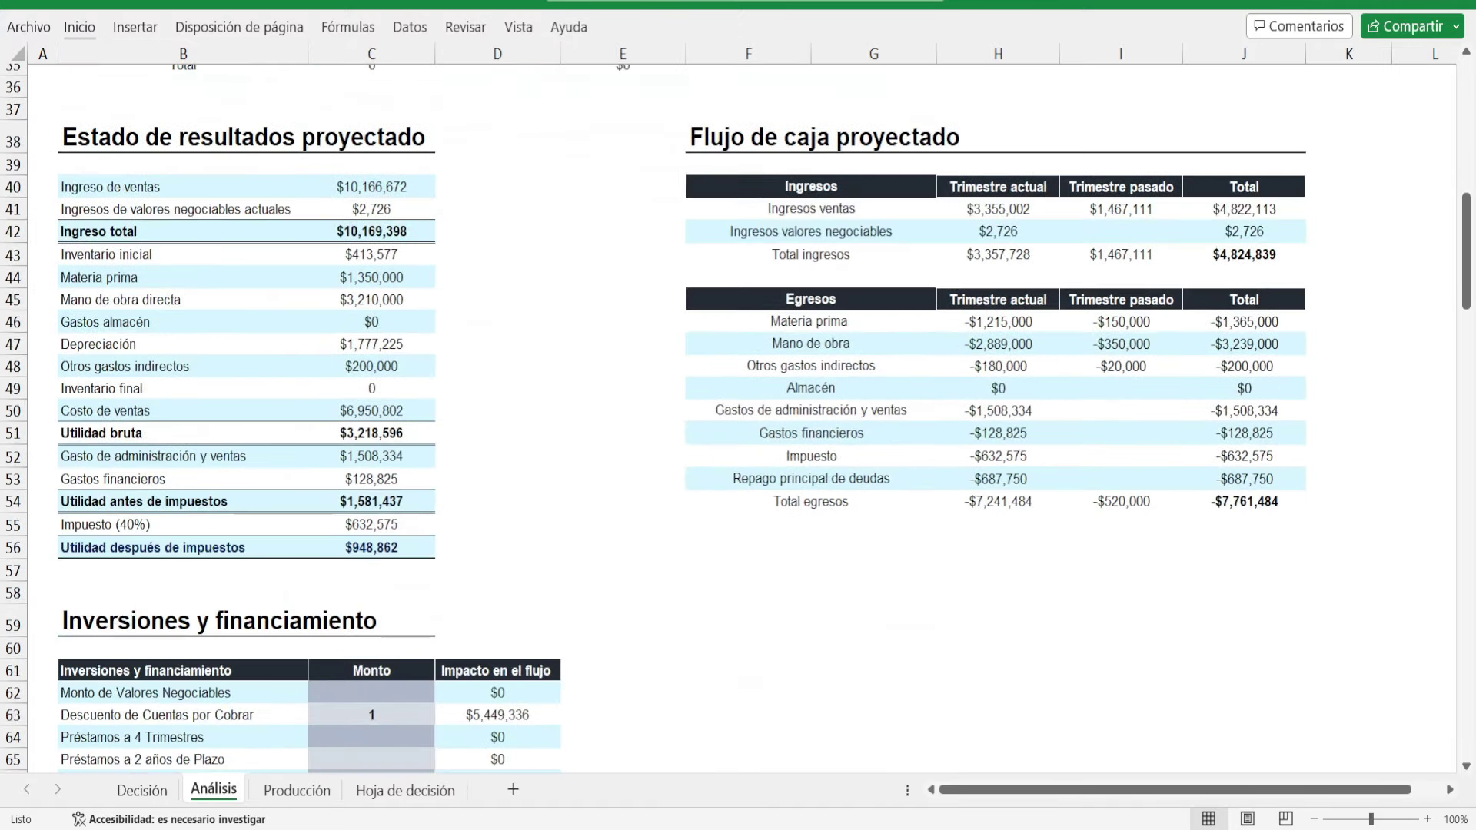
scroll(350, 507, down, 5)
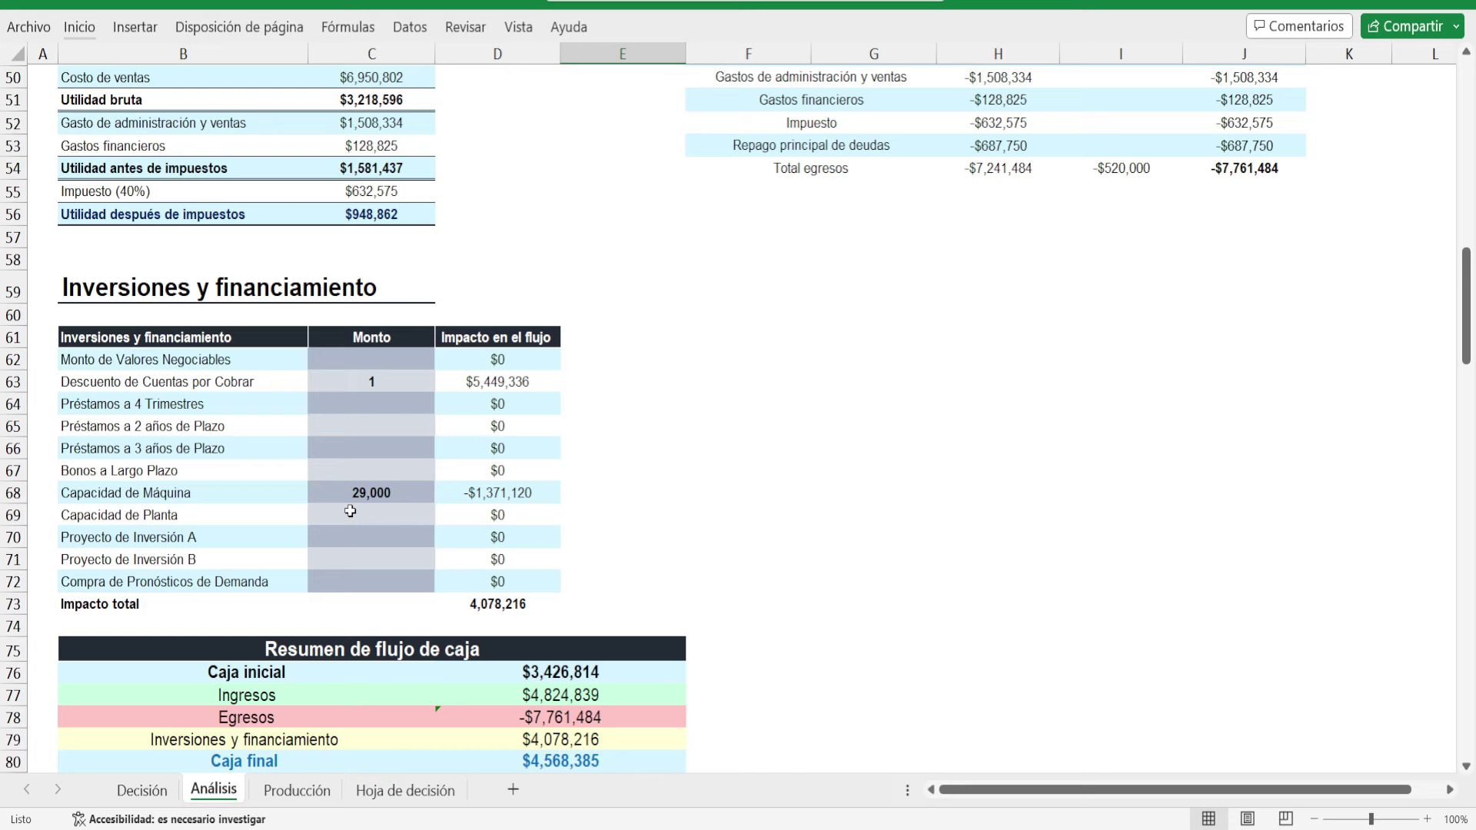
click(350, 510)
scroll(352, 430, up, 1)
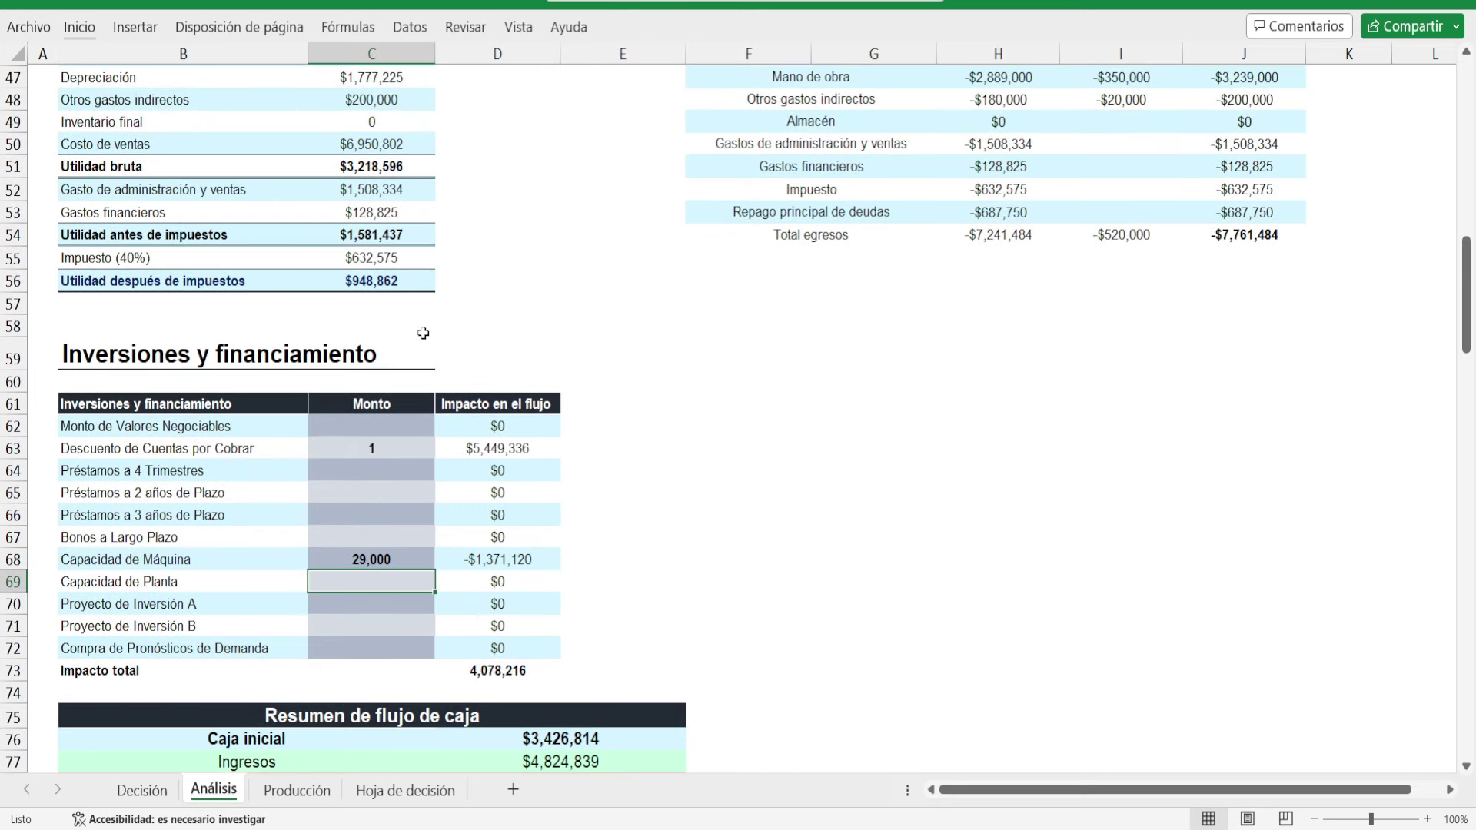
text(9500)
key(Return)
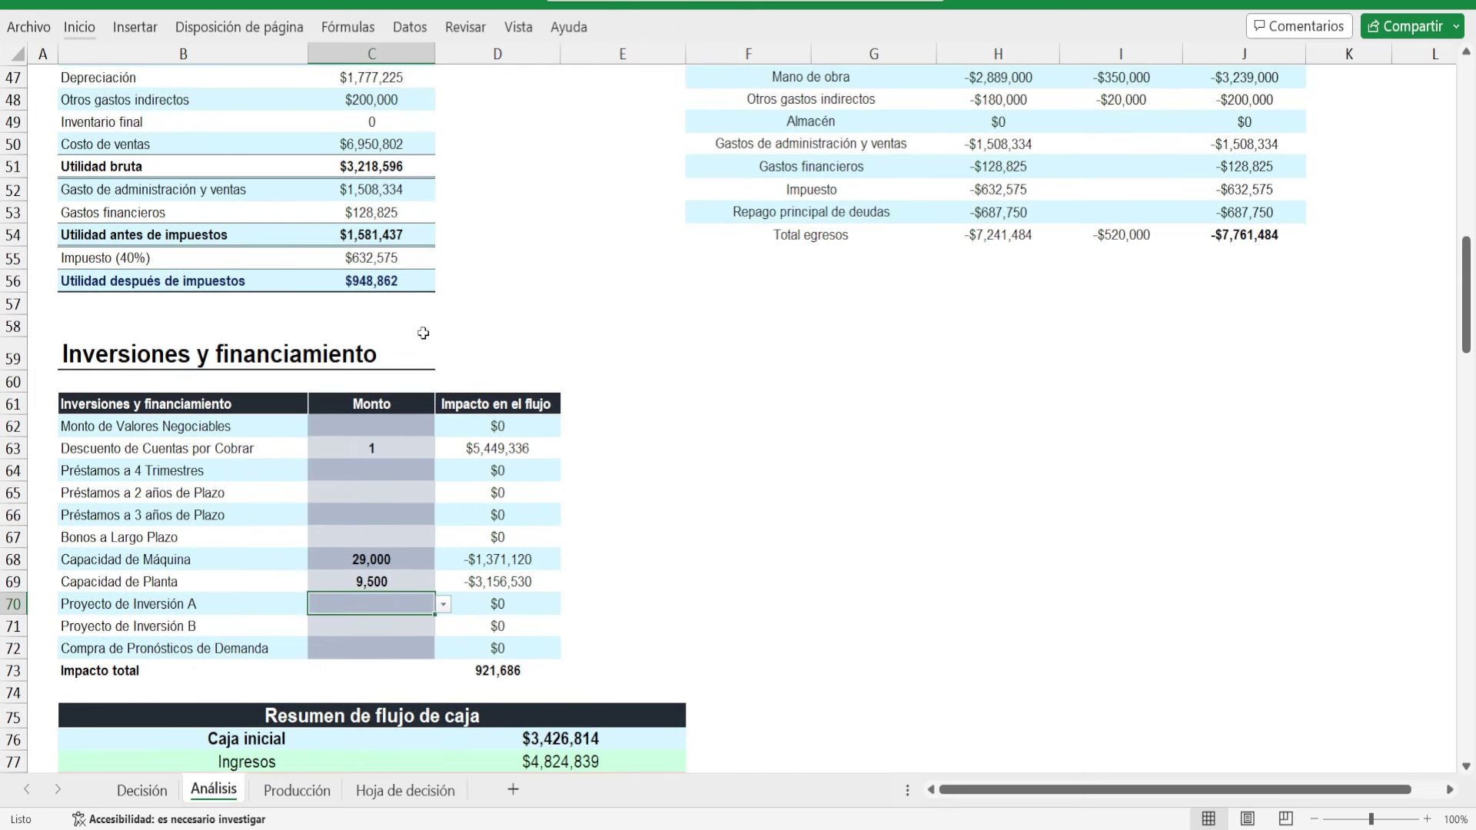
- Compare period 6's plant capacity with its machine capacity in the Resumen de información table
scroll(492, 327, up, 15)
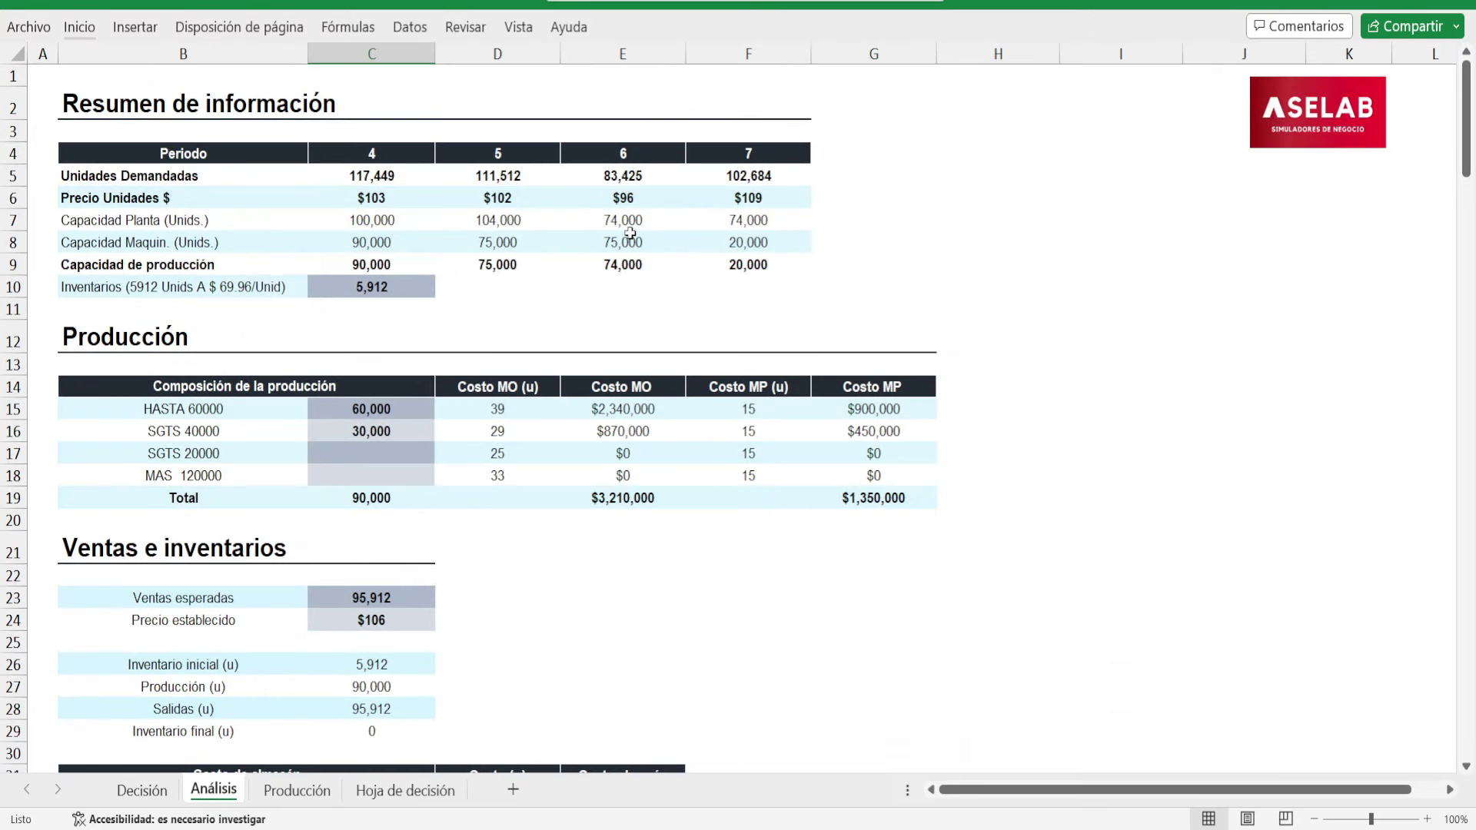
click(156, 221)
click(615, 220)
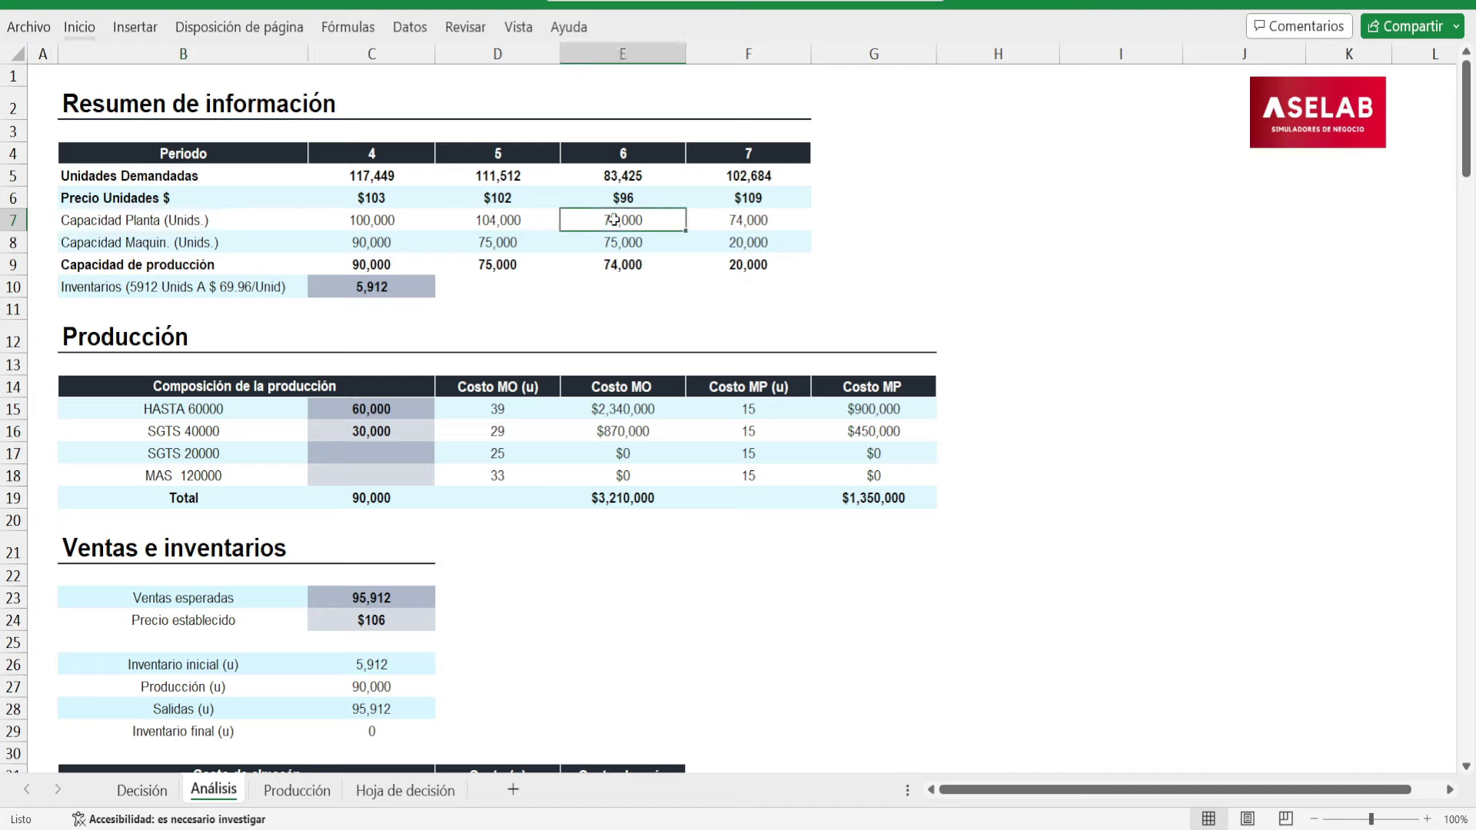
click(621, 153)
click(569, 219)
click(211, 249)
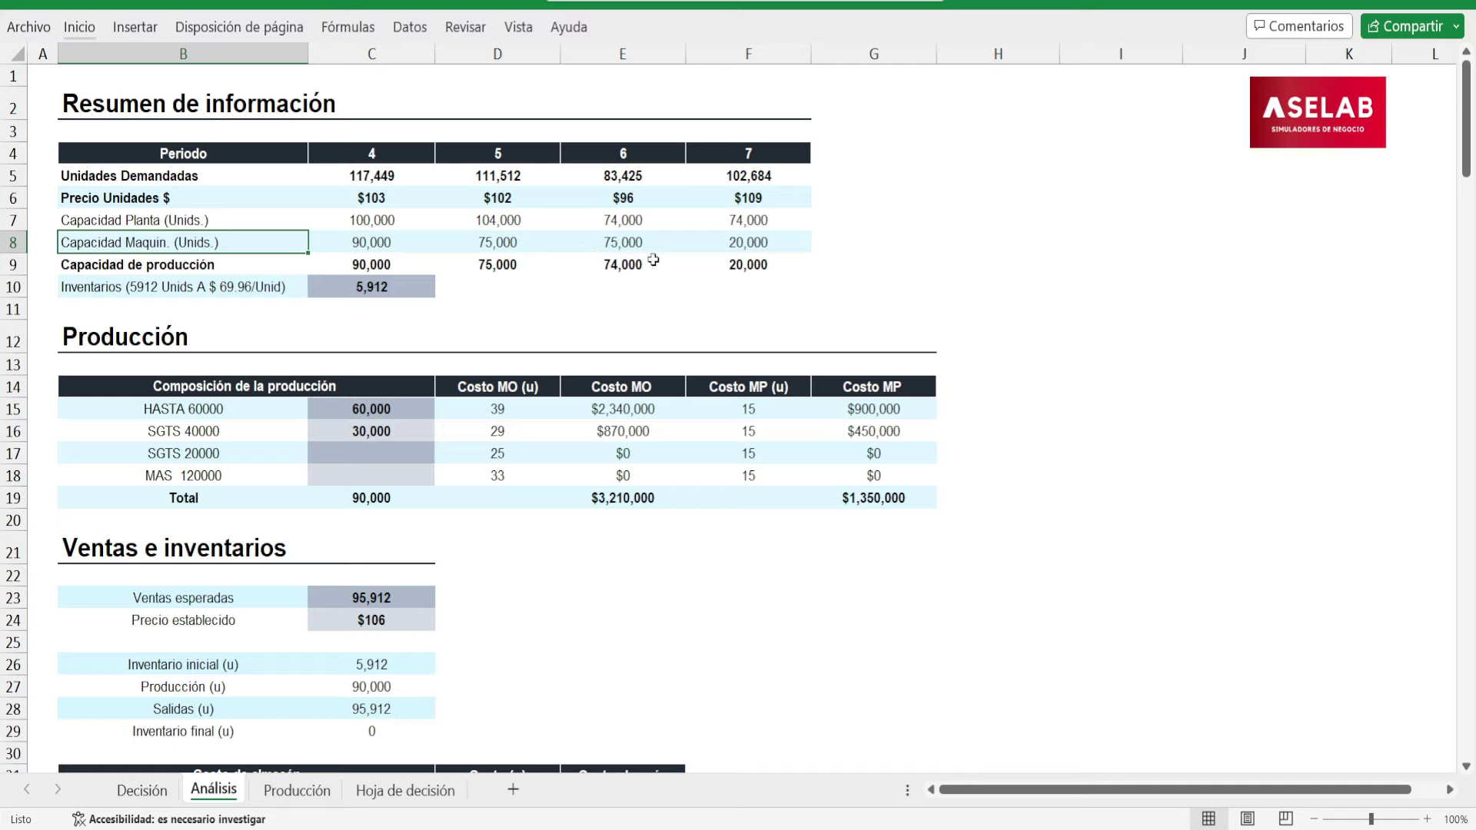
drag(641, 243, 627, 225)
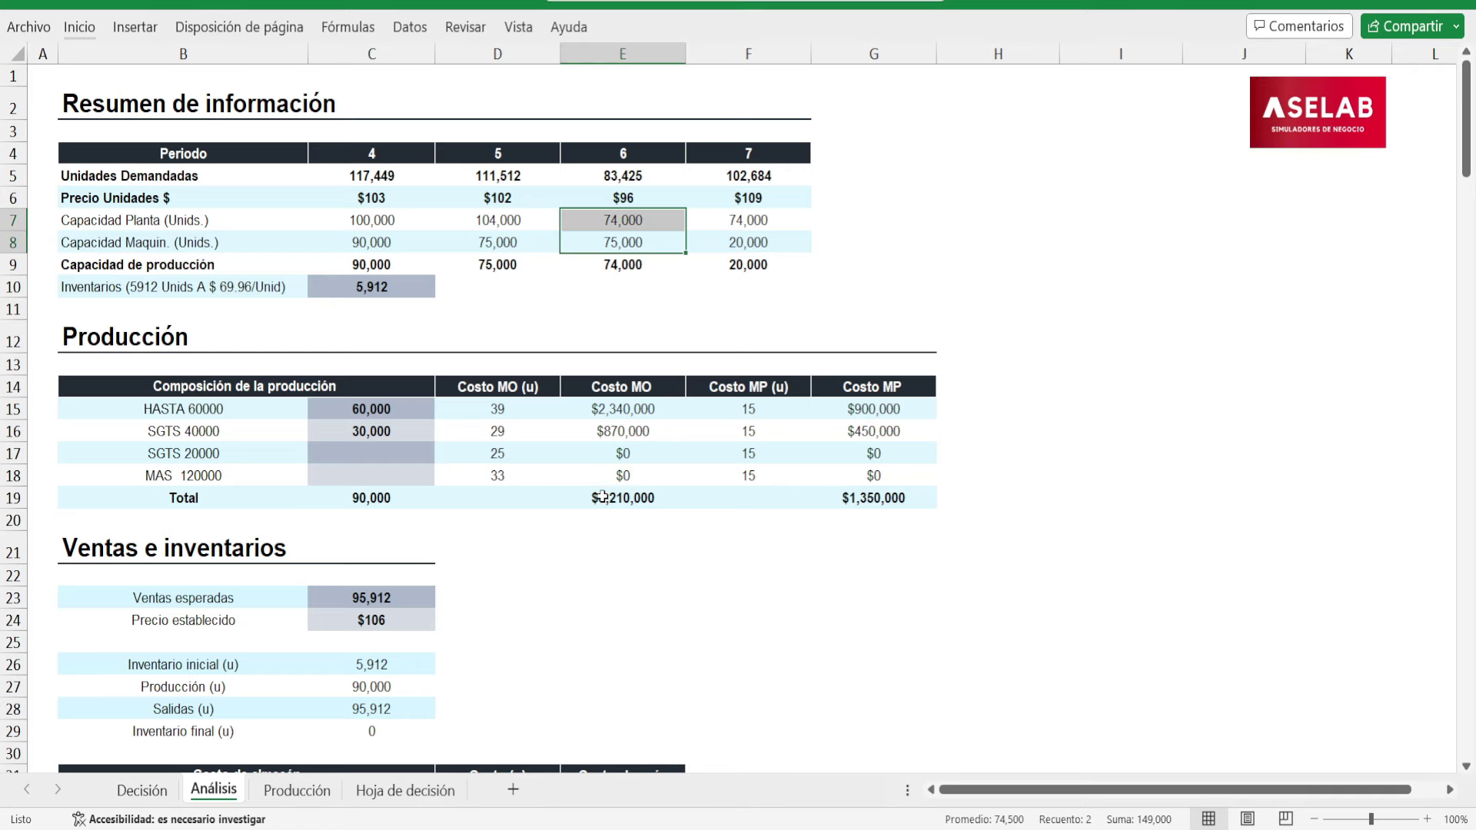
- Compare the total production in the Producción table with the expected sales (Ventas esperadas)
scroll(386, 468, down, 2)
scroll(385, 469, up, 1)
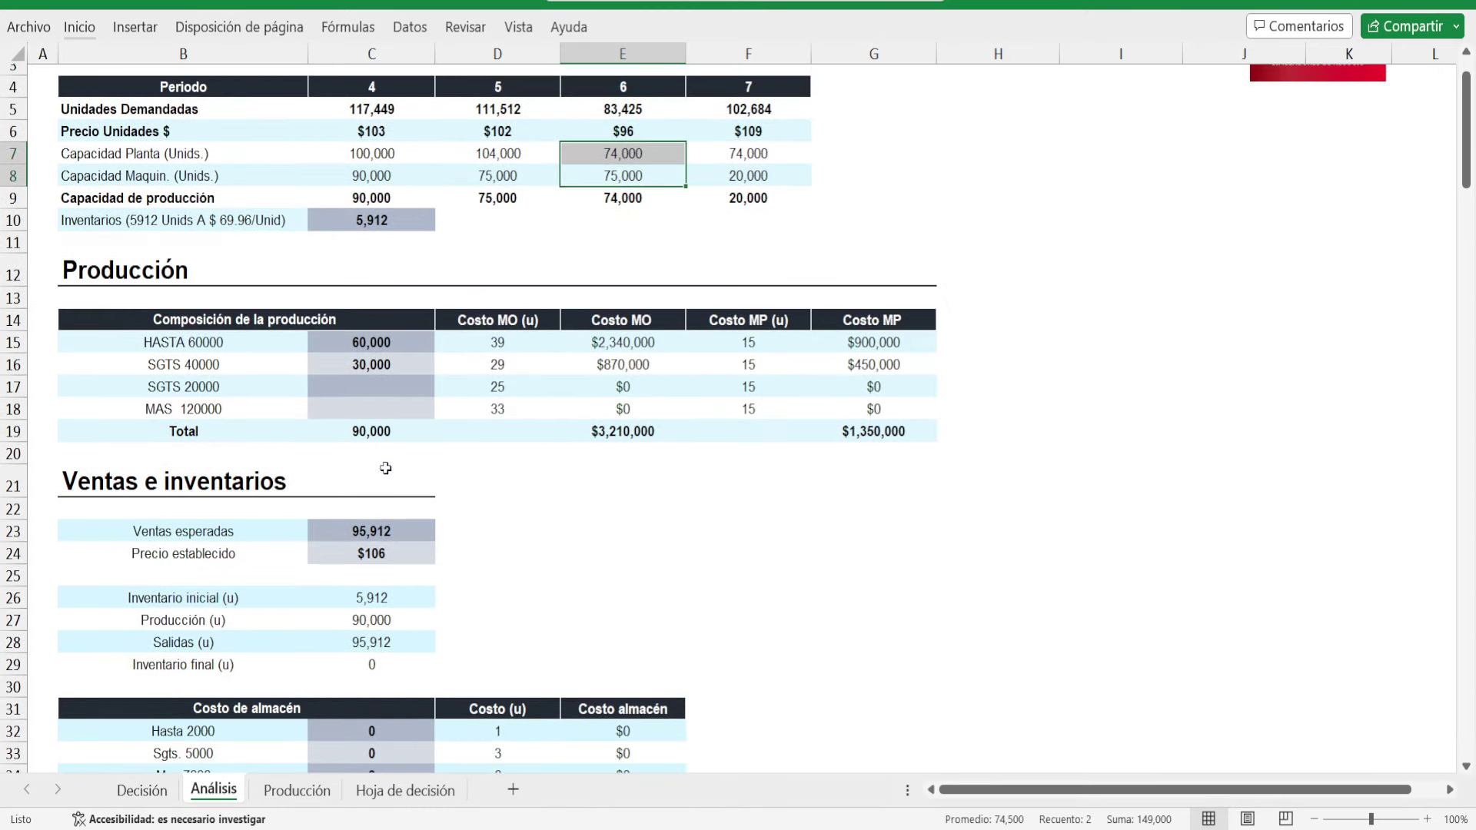
click(385, 433)
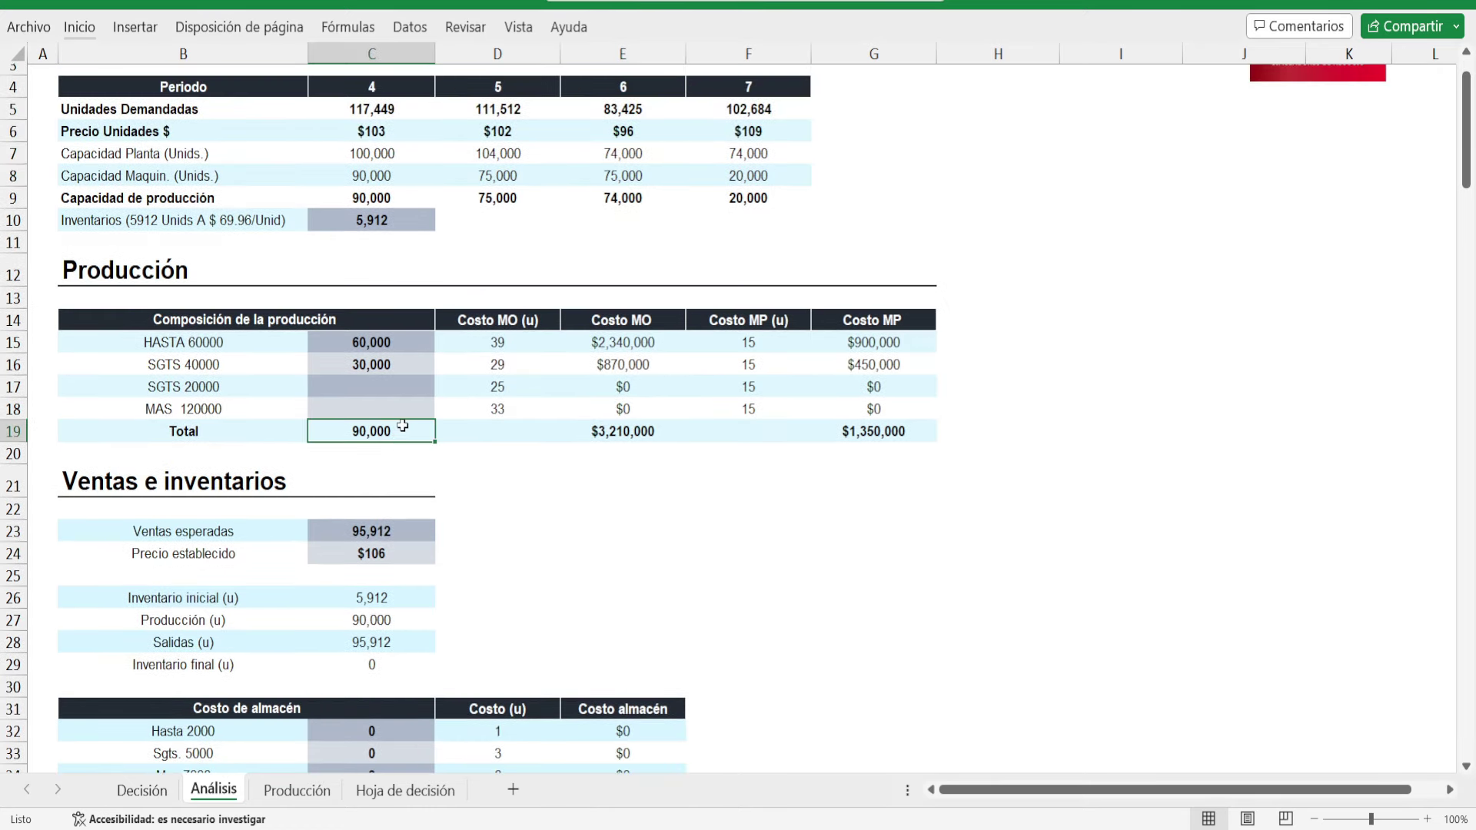
click(419, 532)
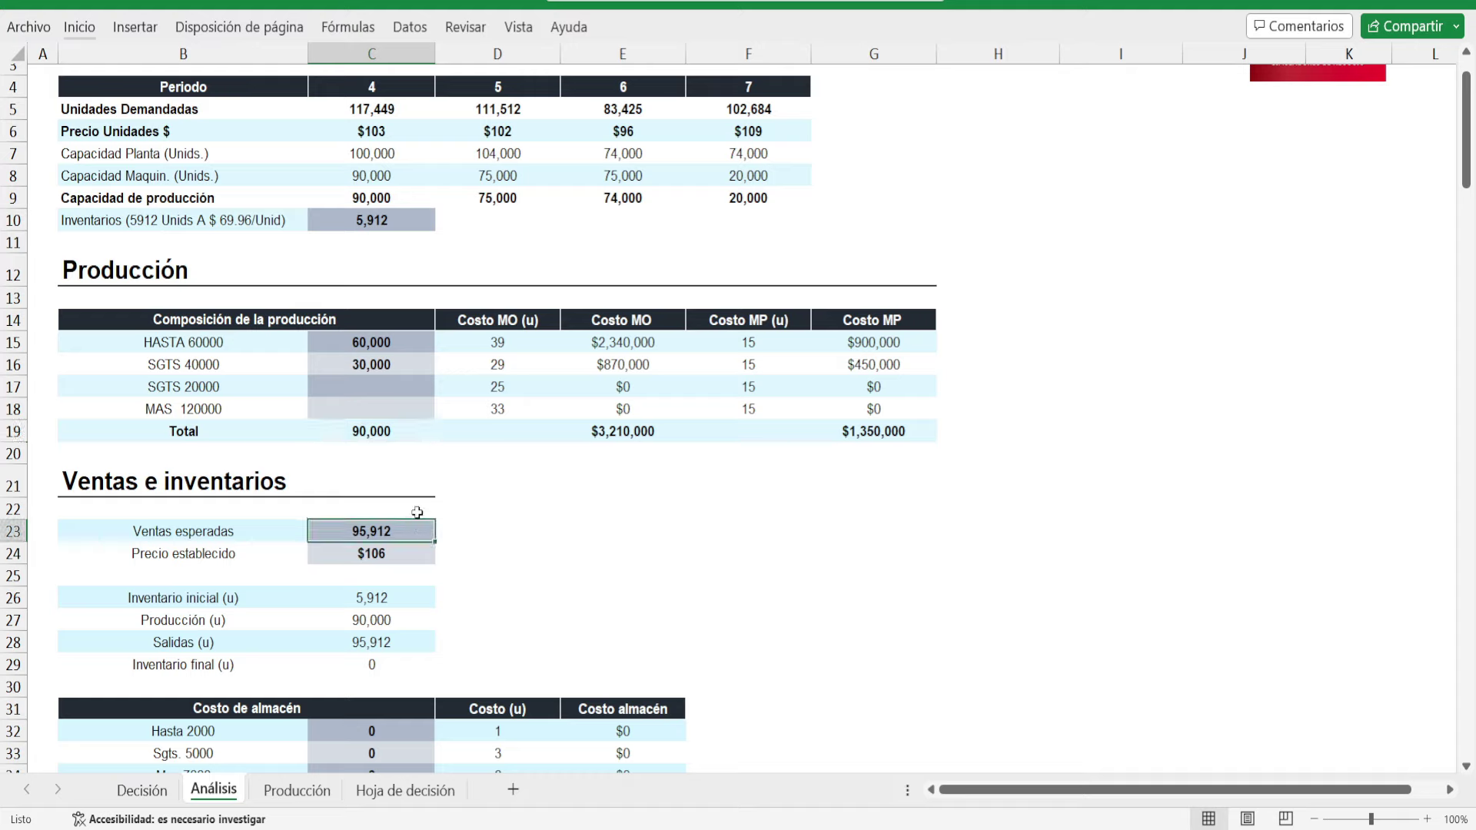
click(405, 433)
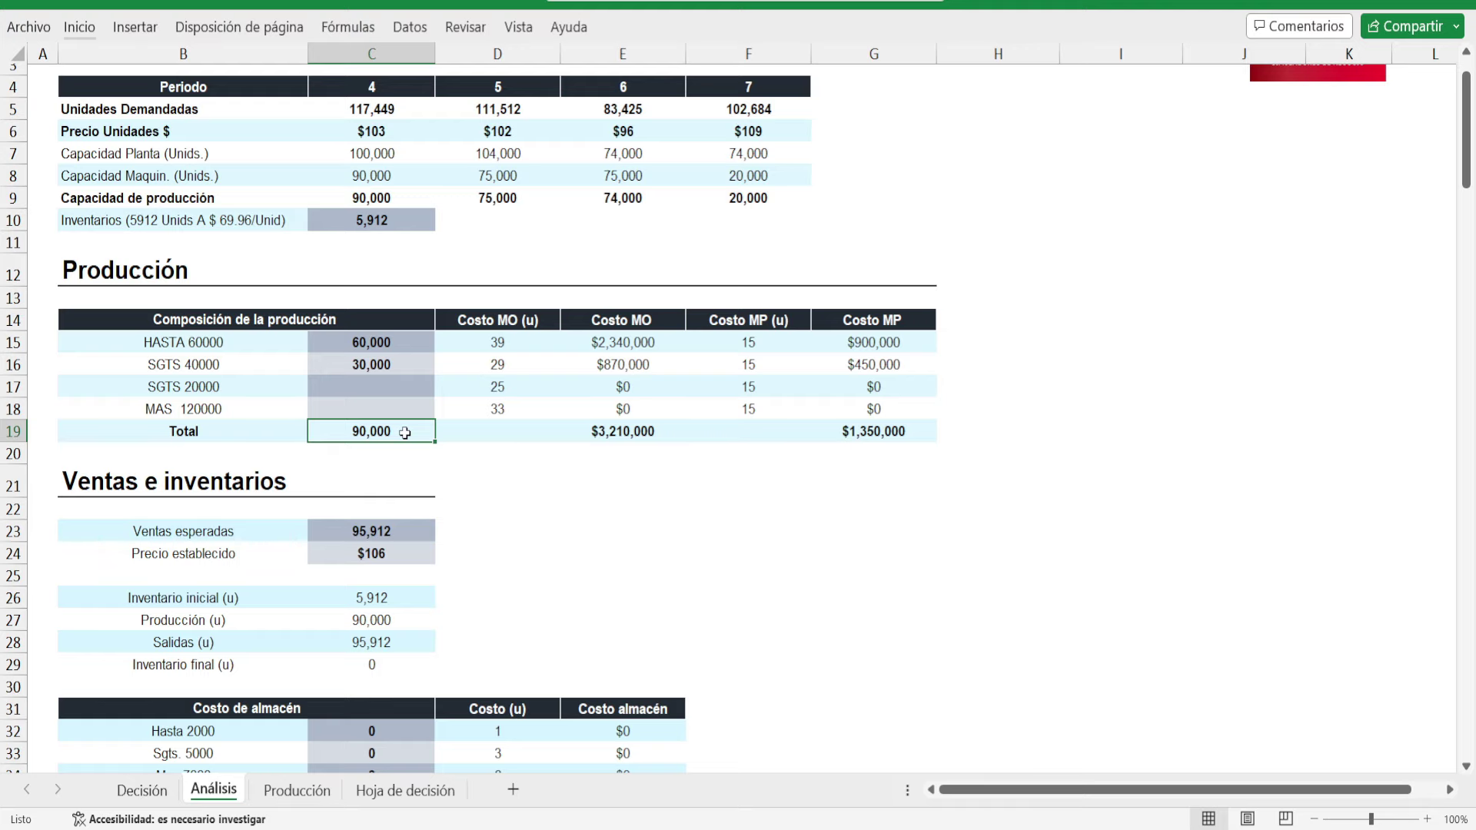
scroll(405, 433, up, 1)
- Open the Producción sheet and review the demanded units and the machine and plant capacity purchases by period
click(300, 791)
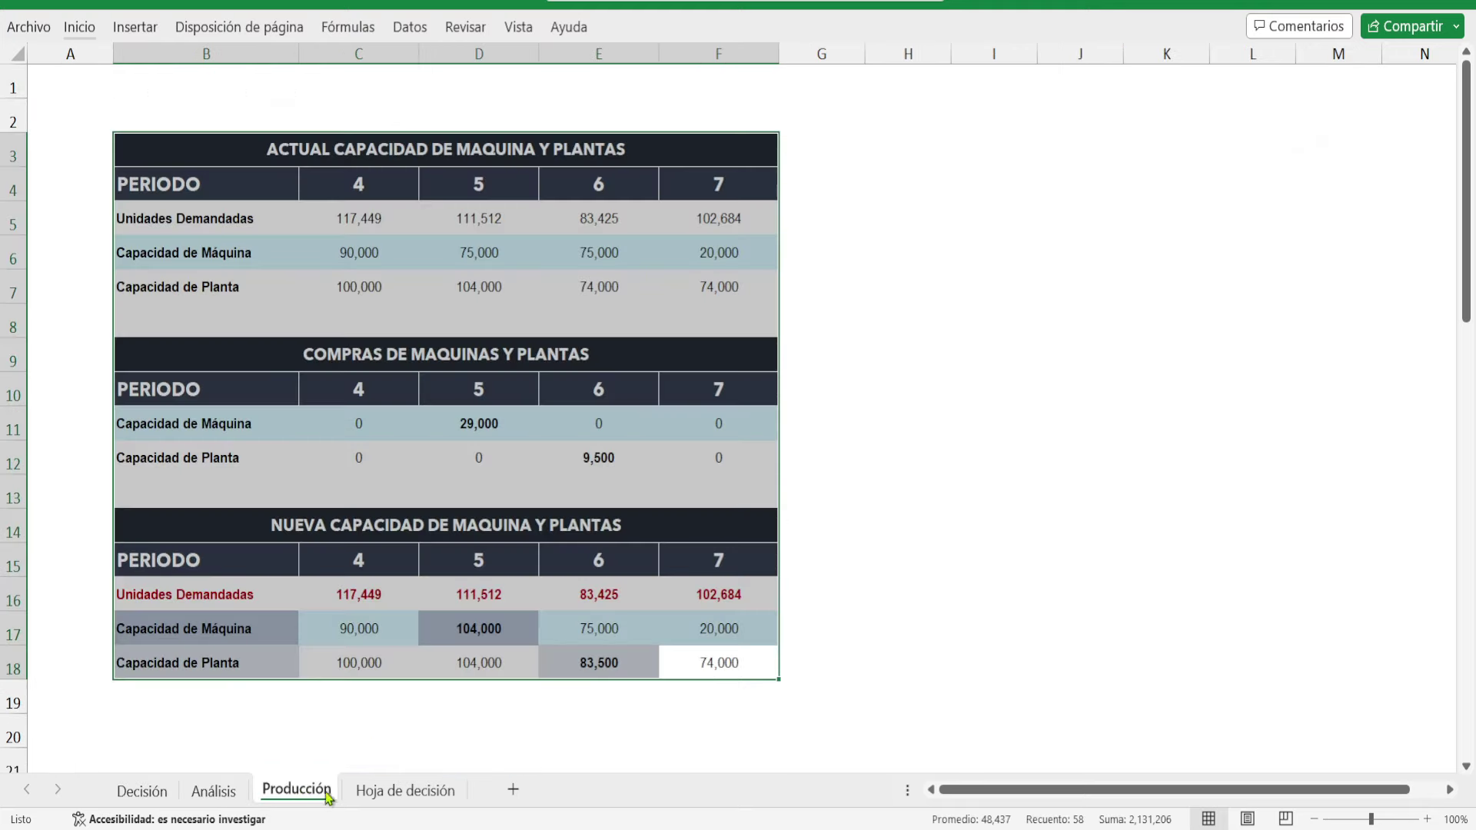
click(361, 596)
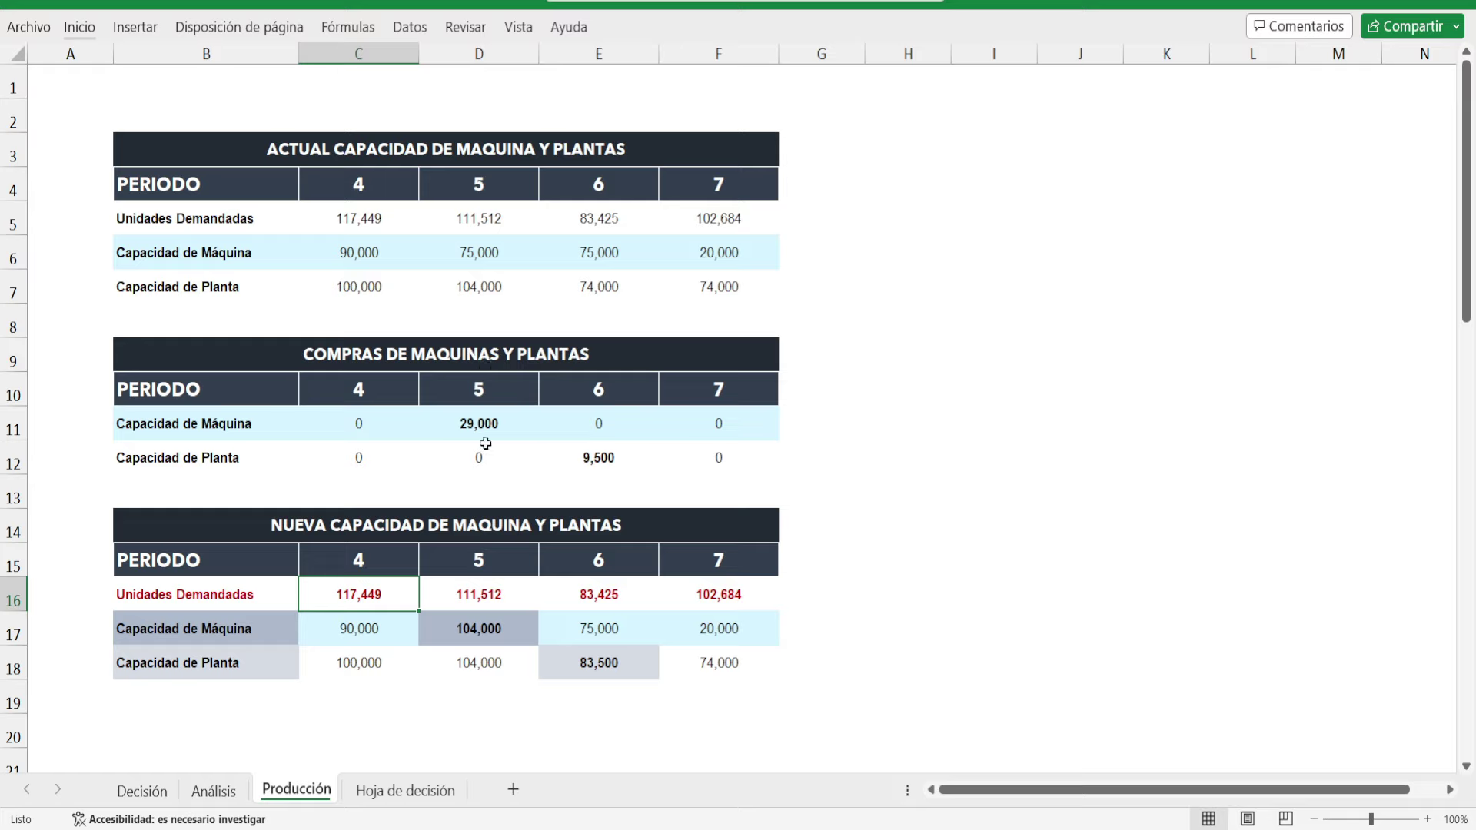
drag(223, 423, 595, 460)
drag(219, 461, 591, 457)
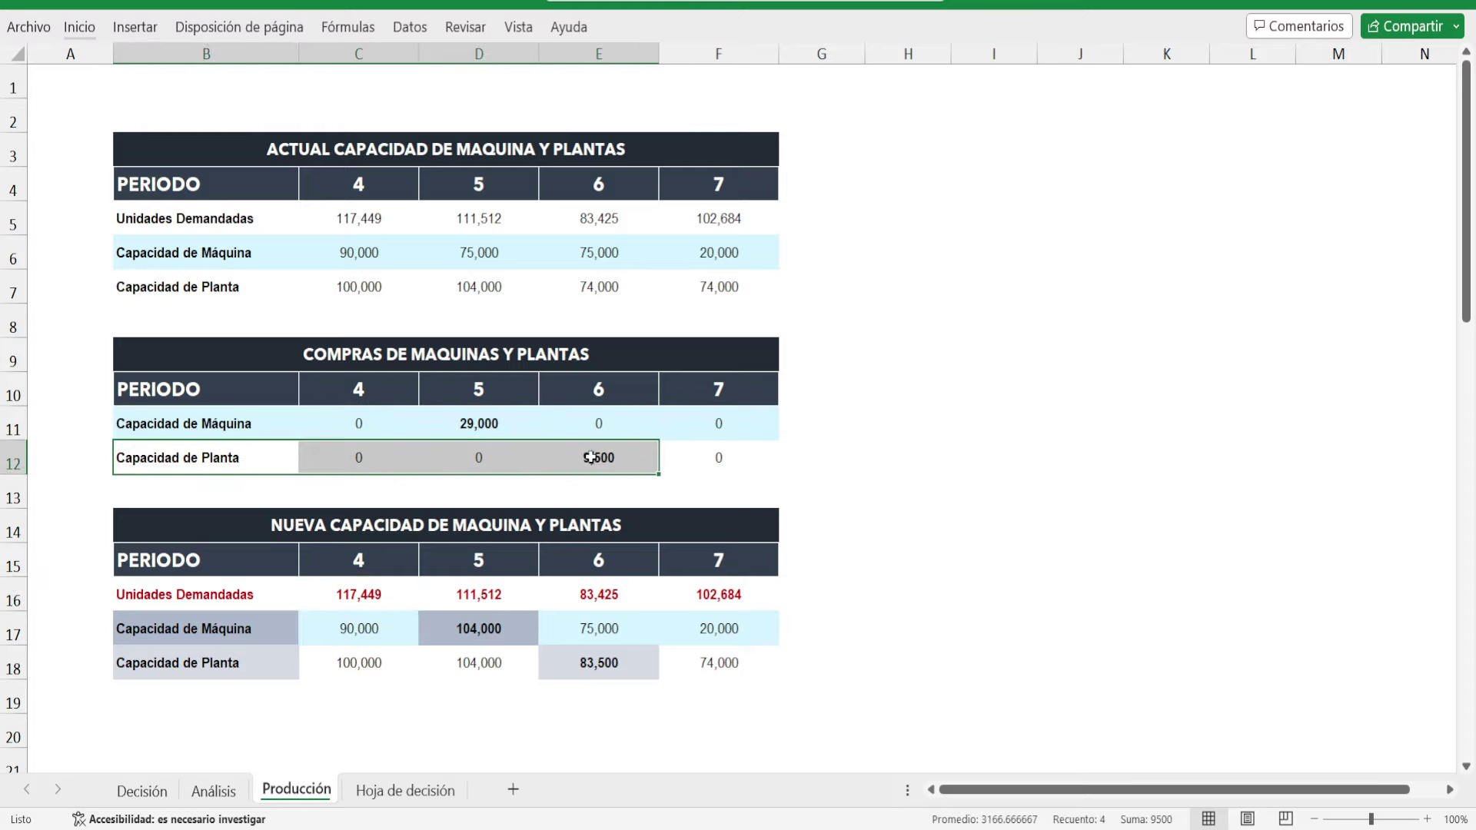
- Examine period 5's demand and its machine and plant capacities in the Nueva capacidad de maquina y plantas table
scroll(411, 565, down, 1)
drag(455, 494, 464, 596)
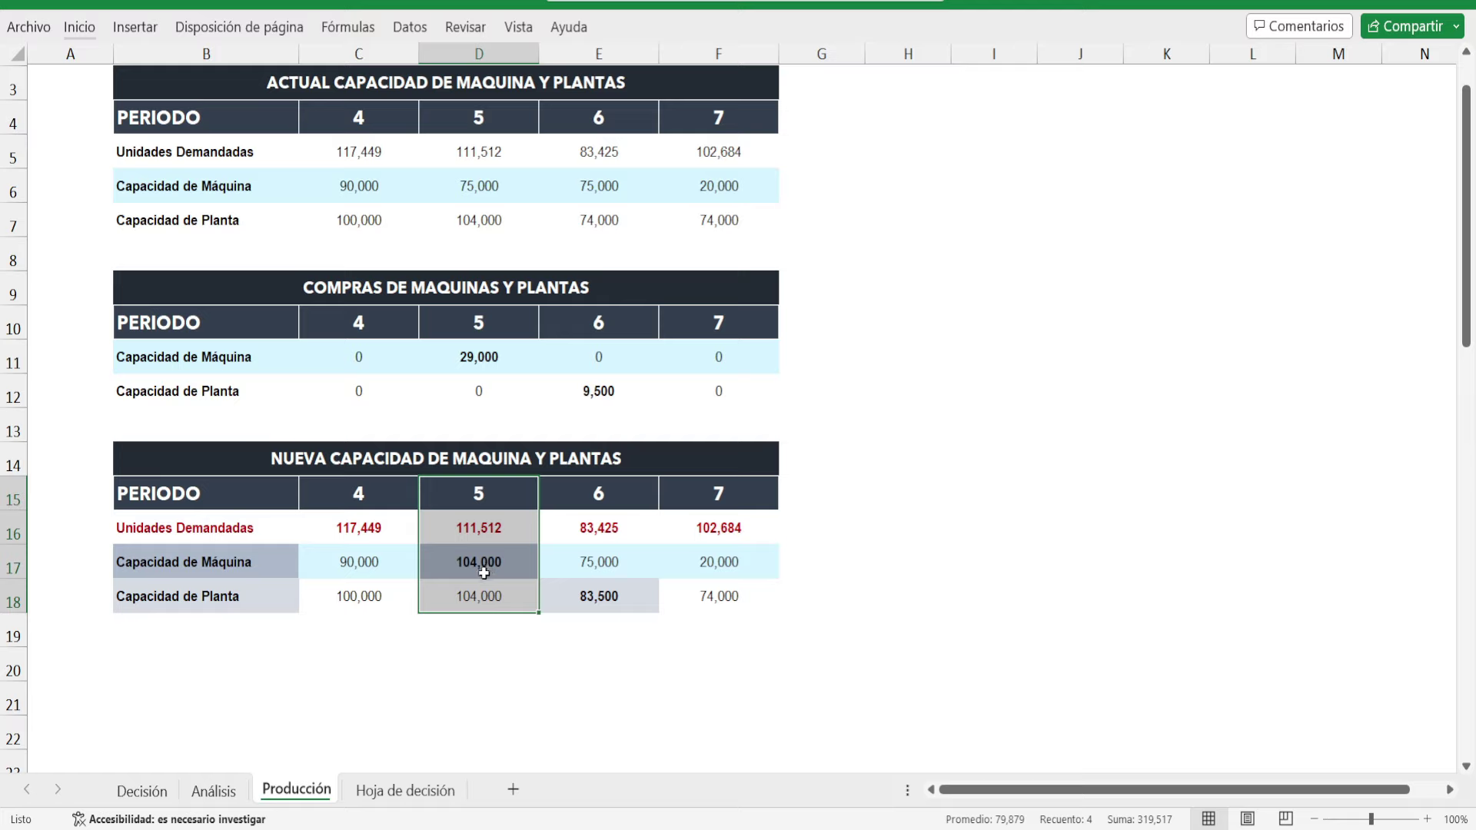
click(484, 573)
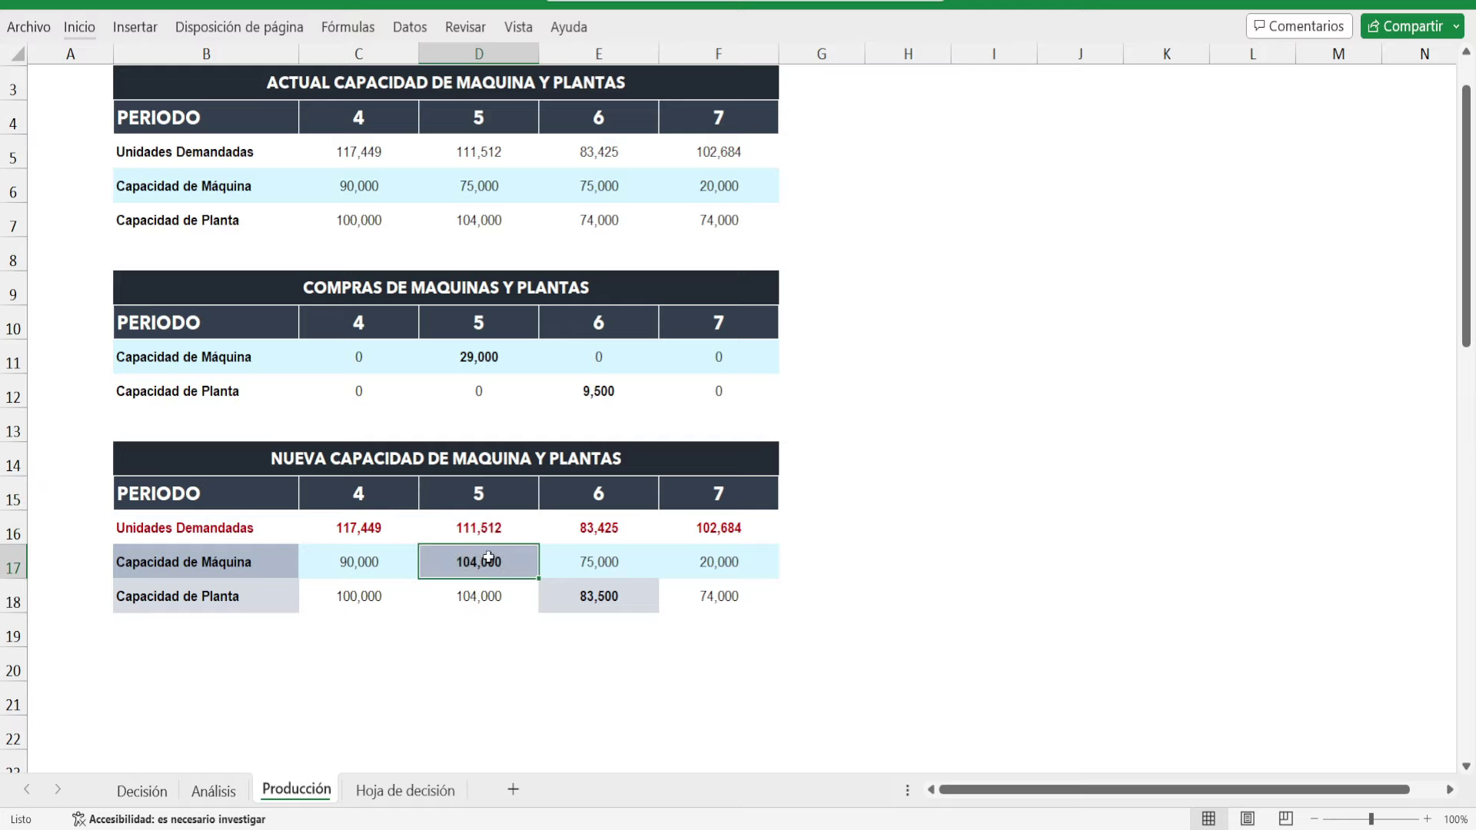
drag(488, 557, 501, 593)
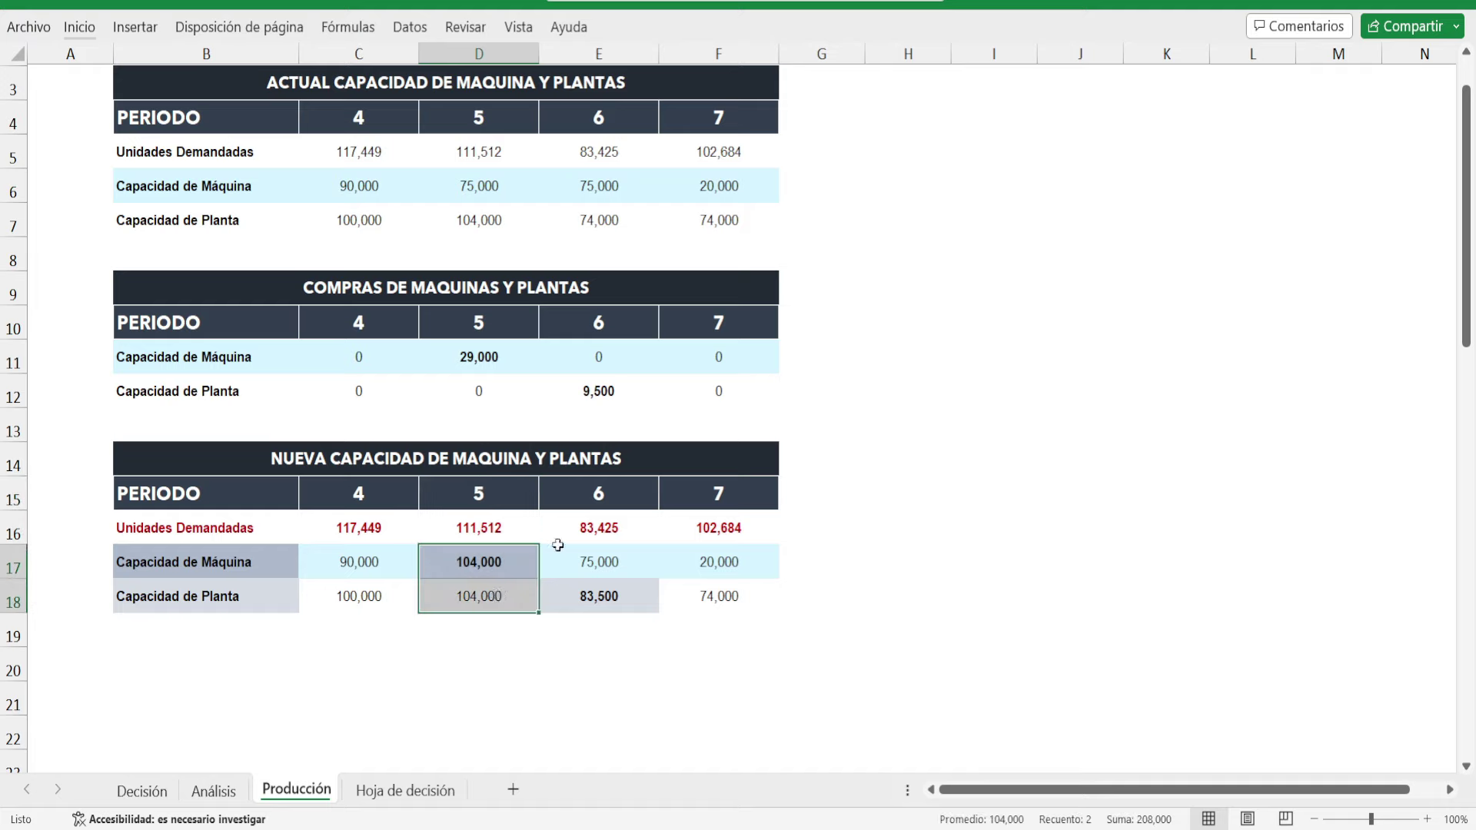
- Compare period 6's new plant capacity with its machine capacity in the Nueva capacidad de maquina y plantas table
click(572, 498)
click(588, 585)
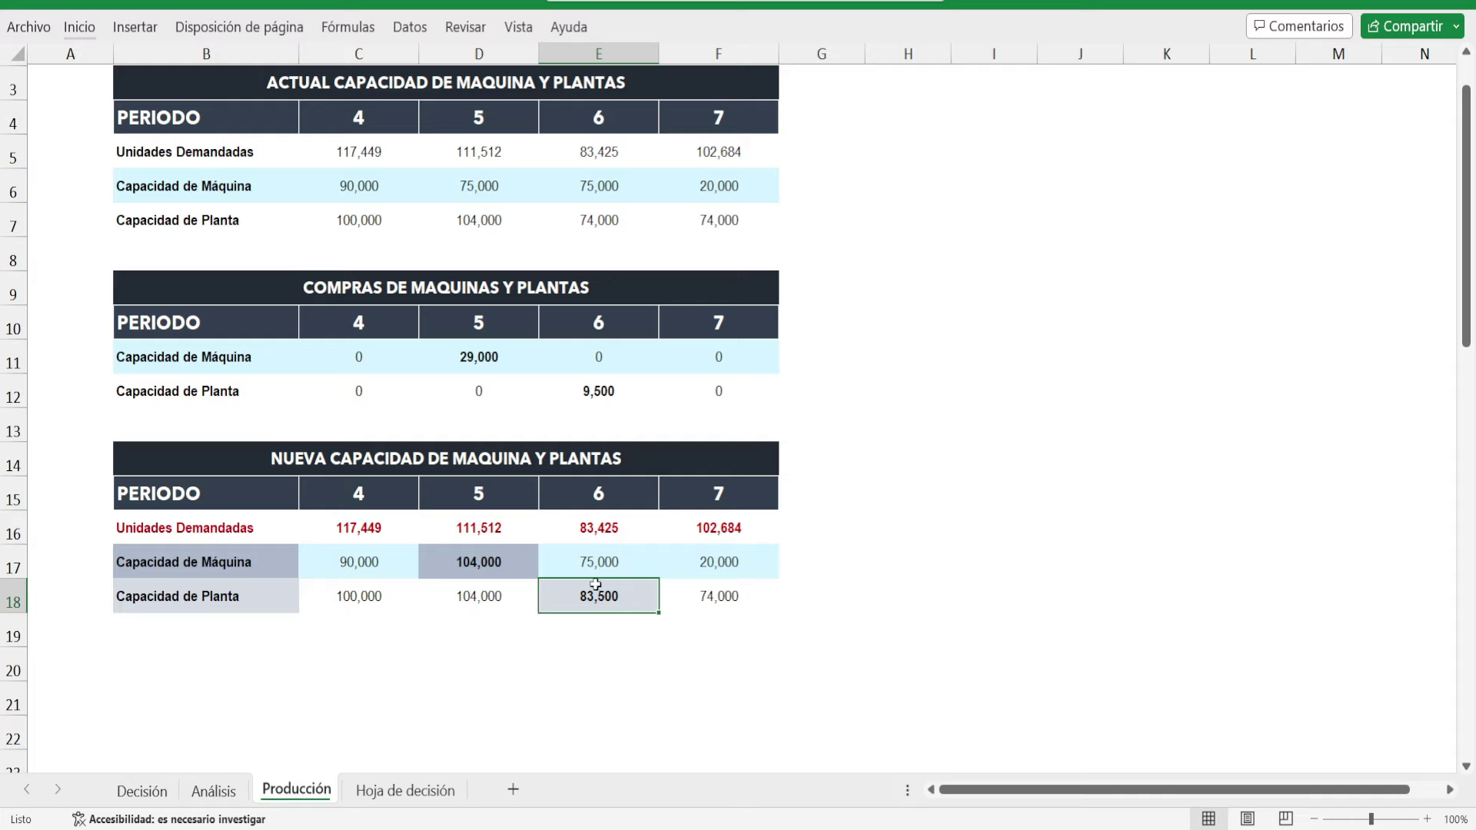
drag(596, 584, 596, 562)
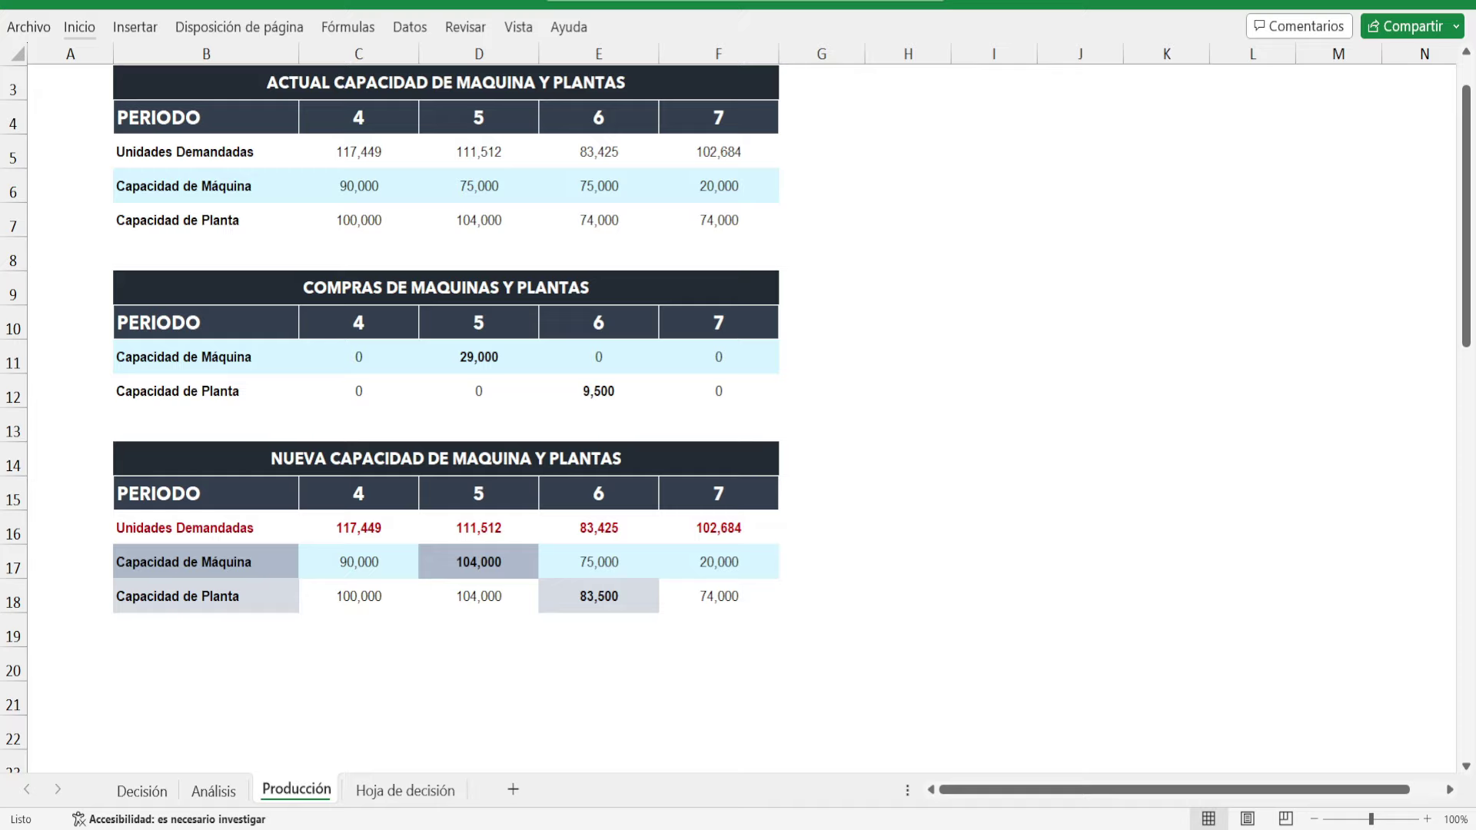
click(597, 564)
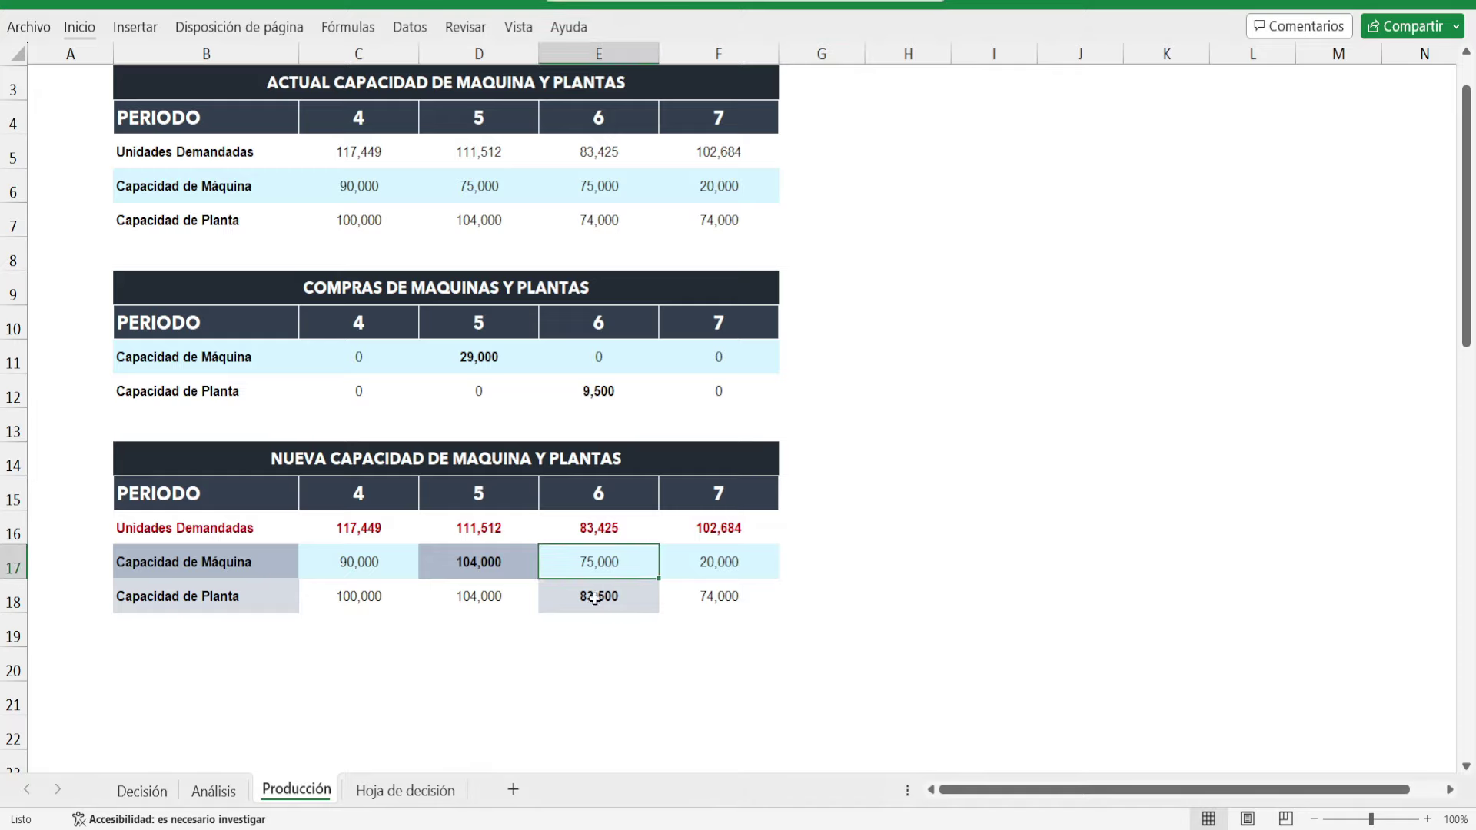
drag(596, 600, 589, 566)
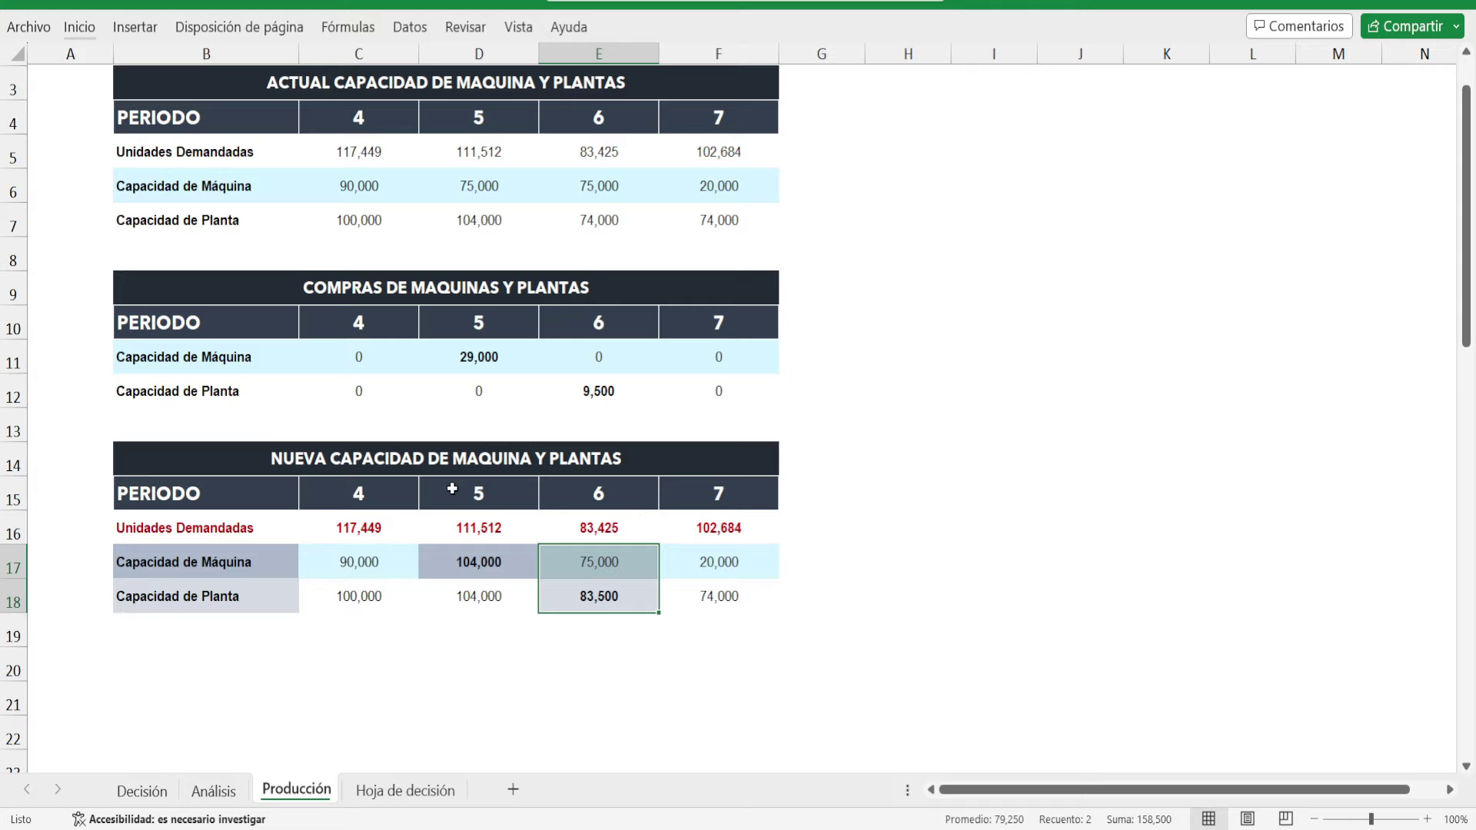
scroll(454, 490, up, 1)
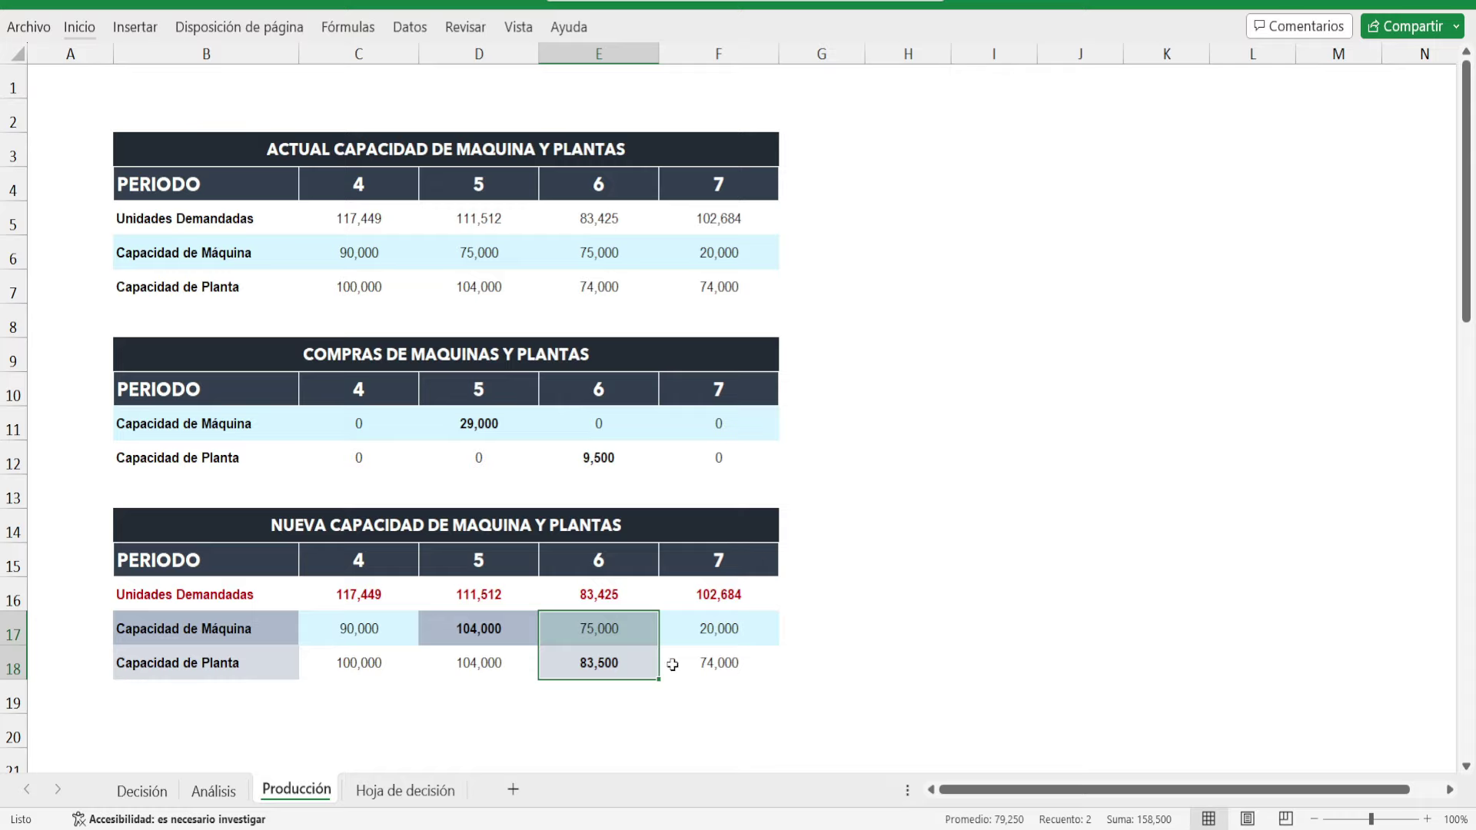
- Switch to the SIMDEF decision panel in the browser and review the decisions through the machine and plant capacity purchases
key(alt+Tab)
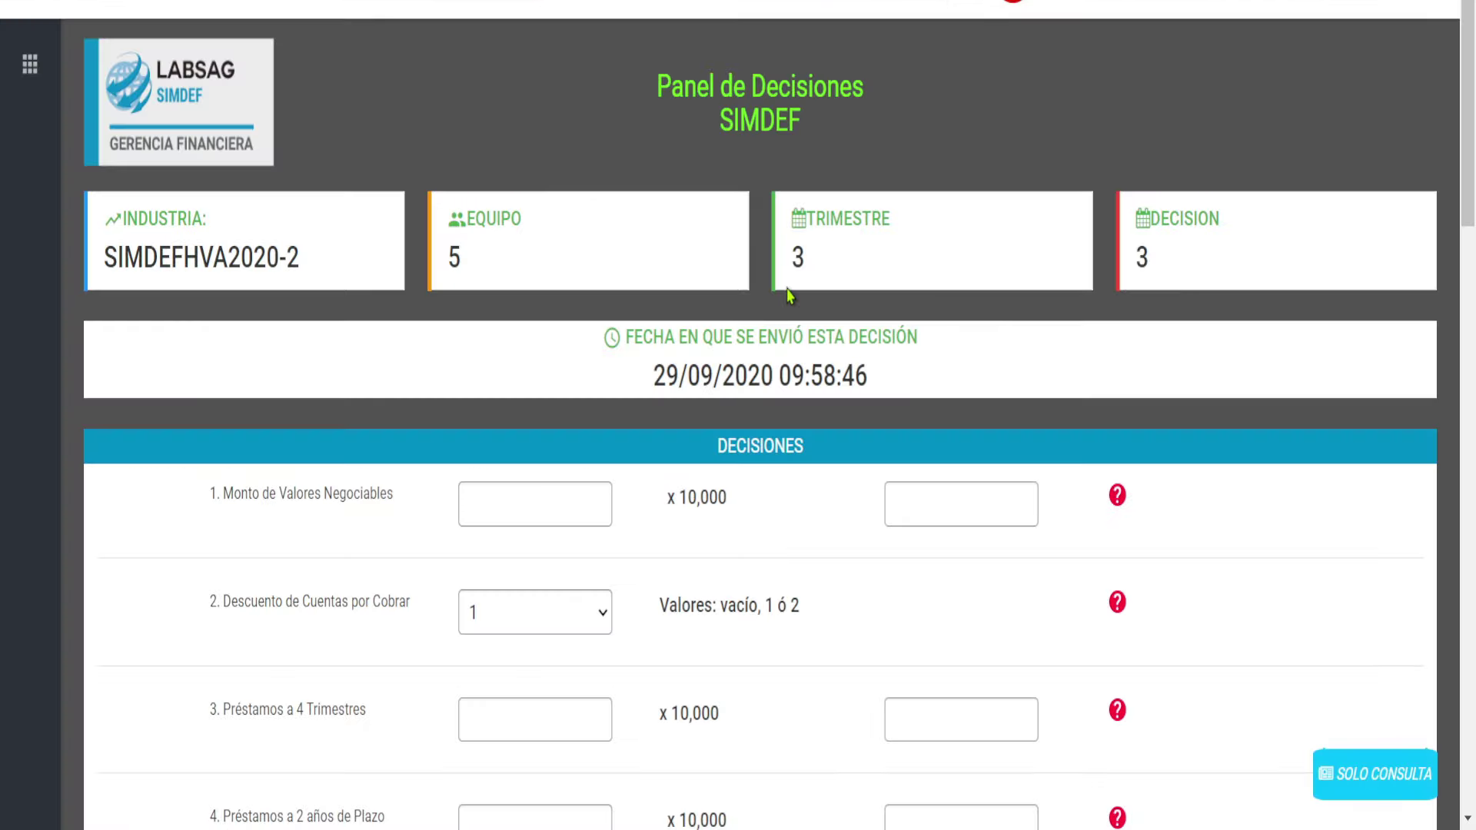
scroll(787, 296, down, 3)
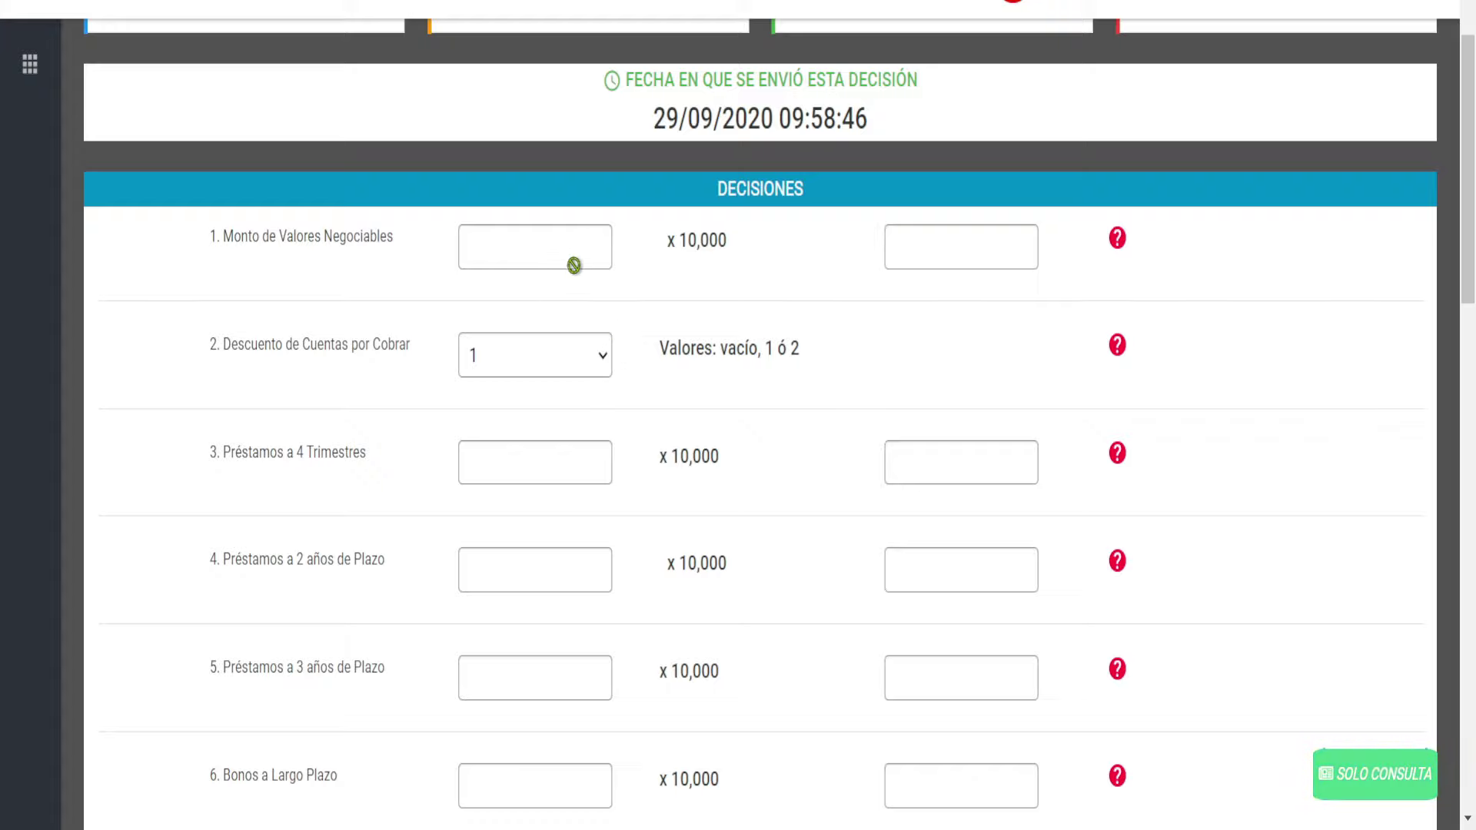
scroll(586, 296, down, 3)
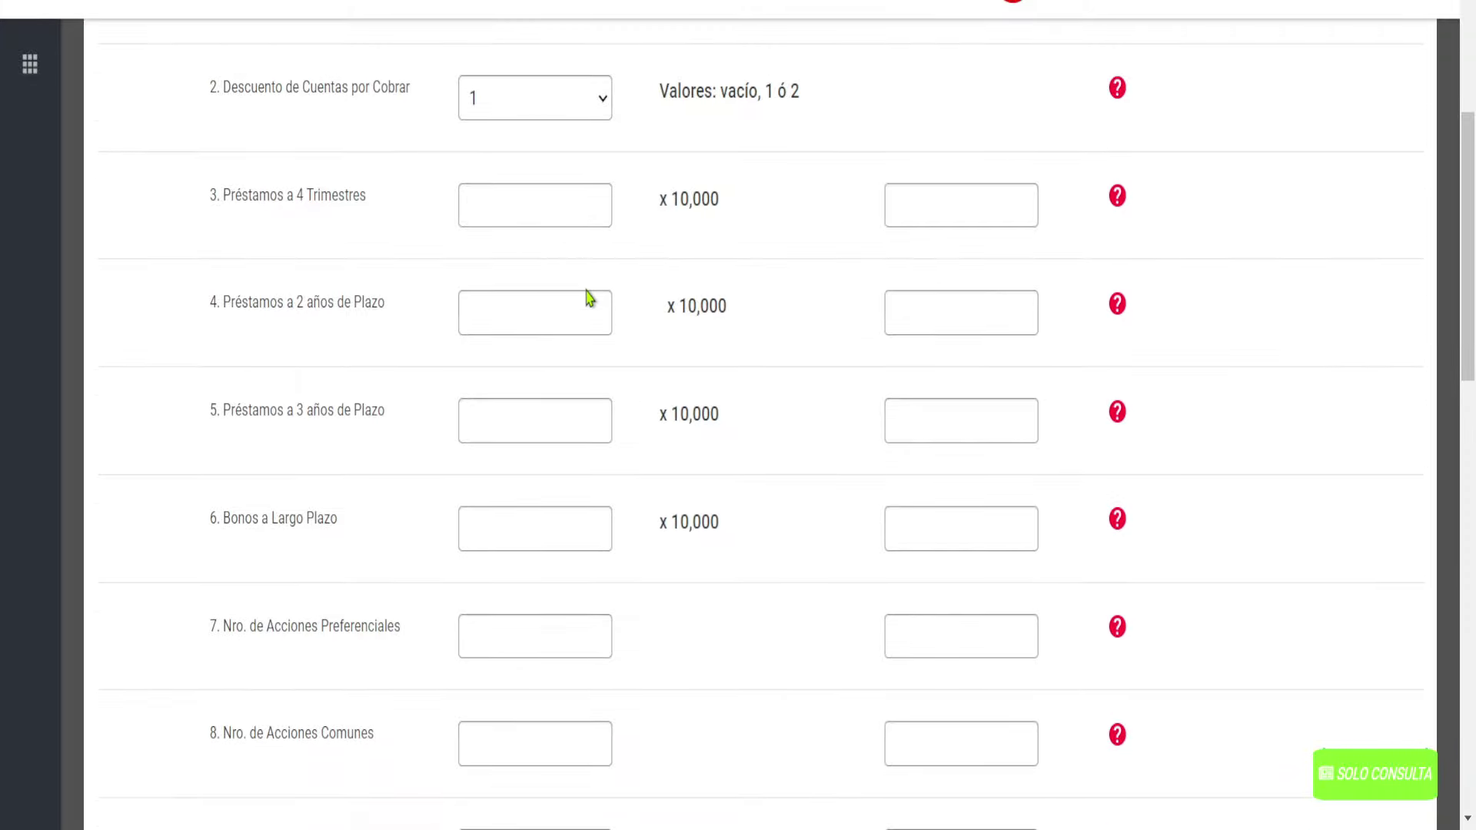
scroll(596, 355, down, 2)
scroll(600, 362, down, 2)
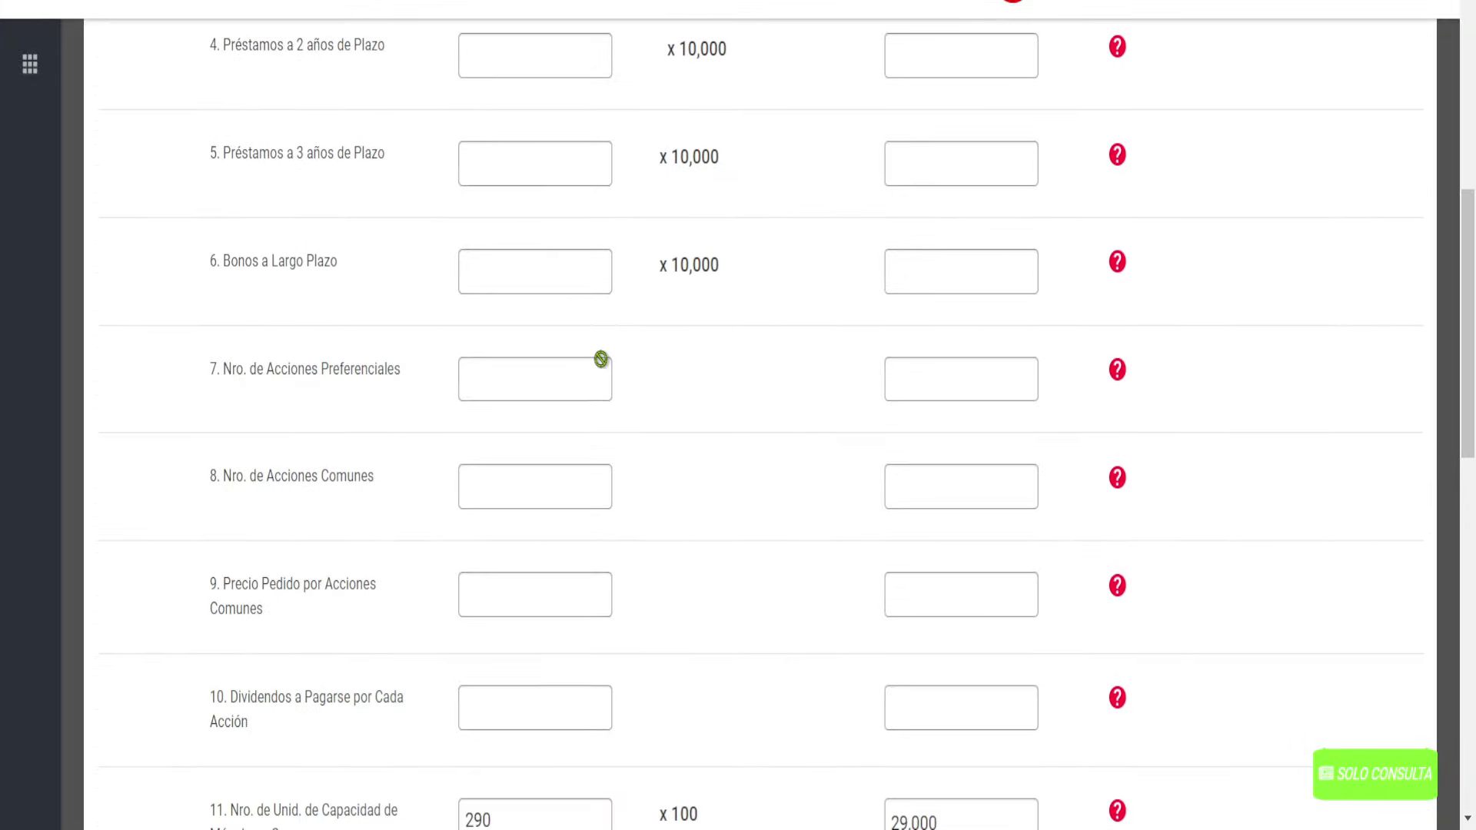
scroll(602, 348, down, 1)
scroll(602, 348, down, 3)
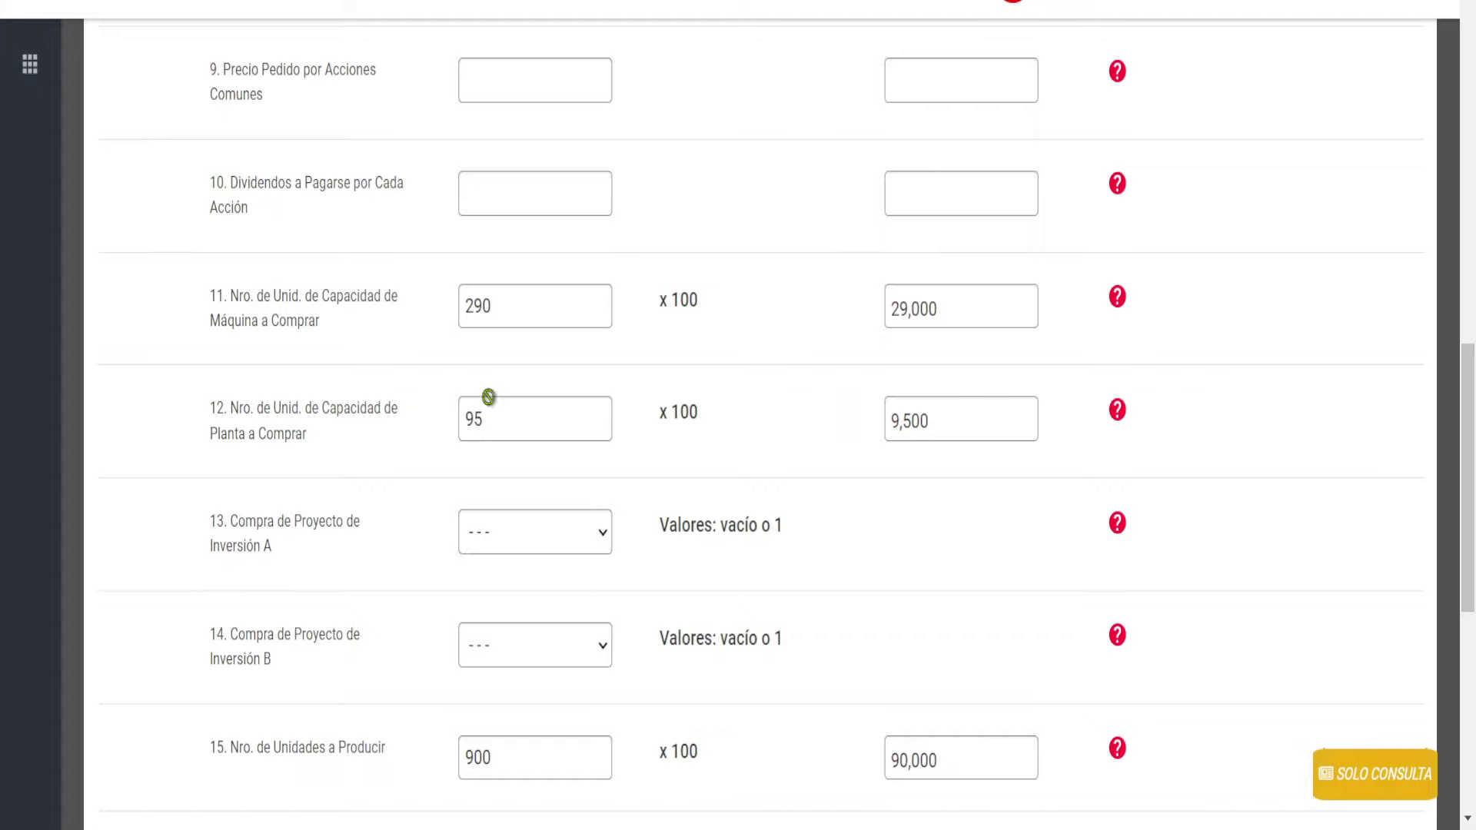
key(shift+Tab)
click(867, 385)
drag(956, 422, 879, 431)
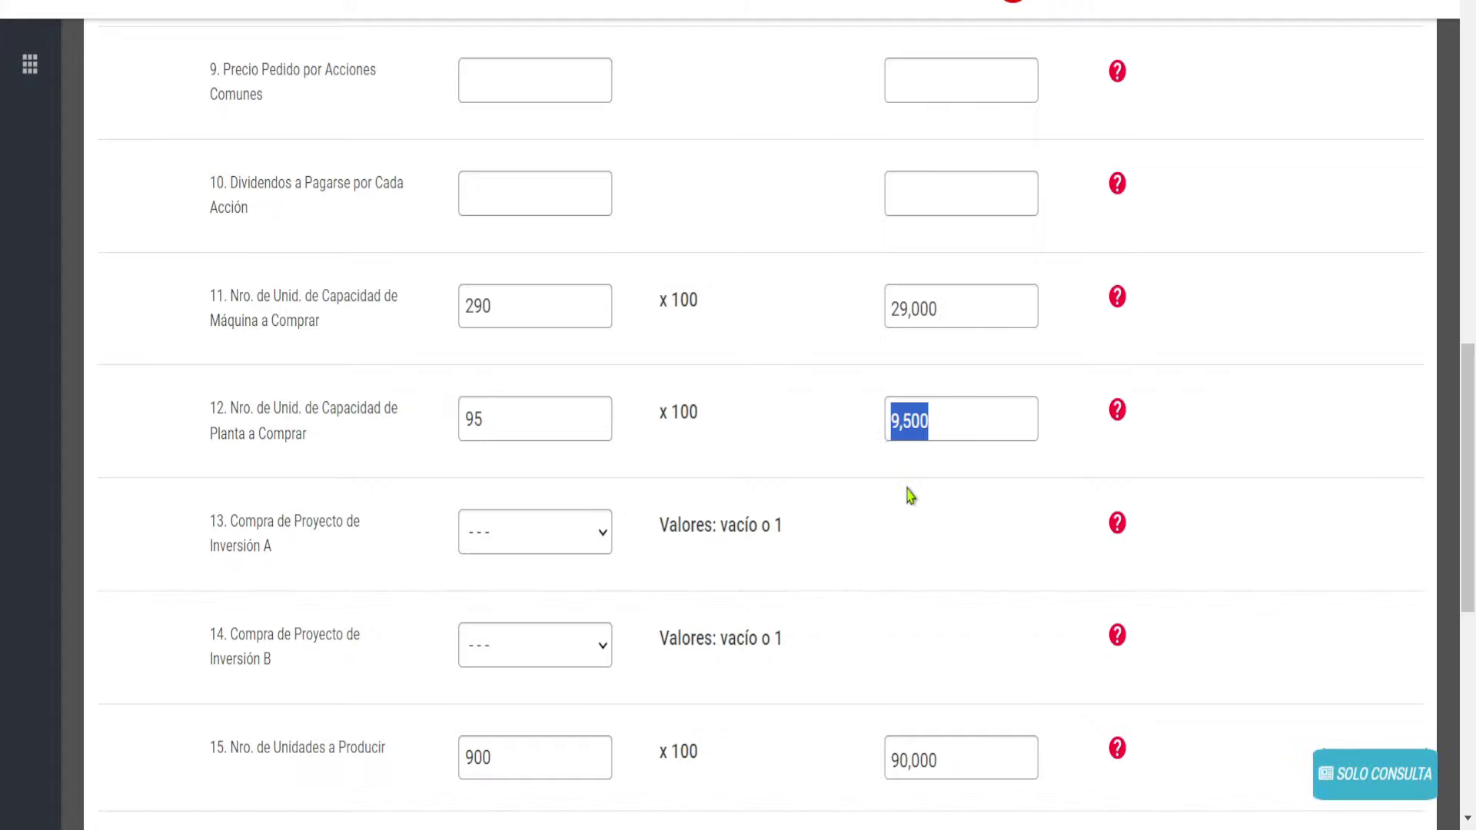
- Check the number of units to produce (Nro. de Unidades a Producir) in the decision panel
scroll(842, 445, down, 3)
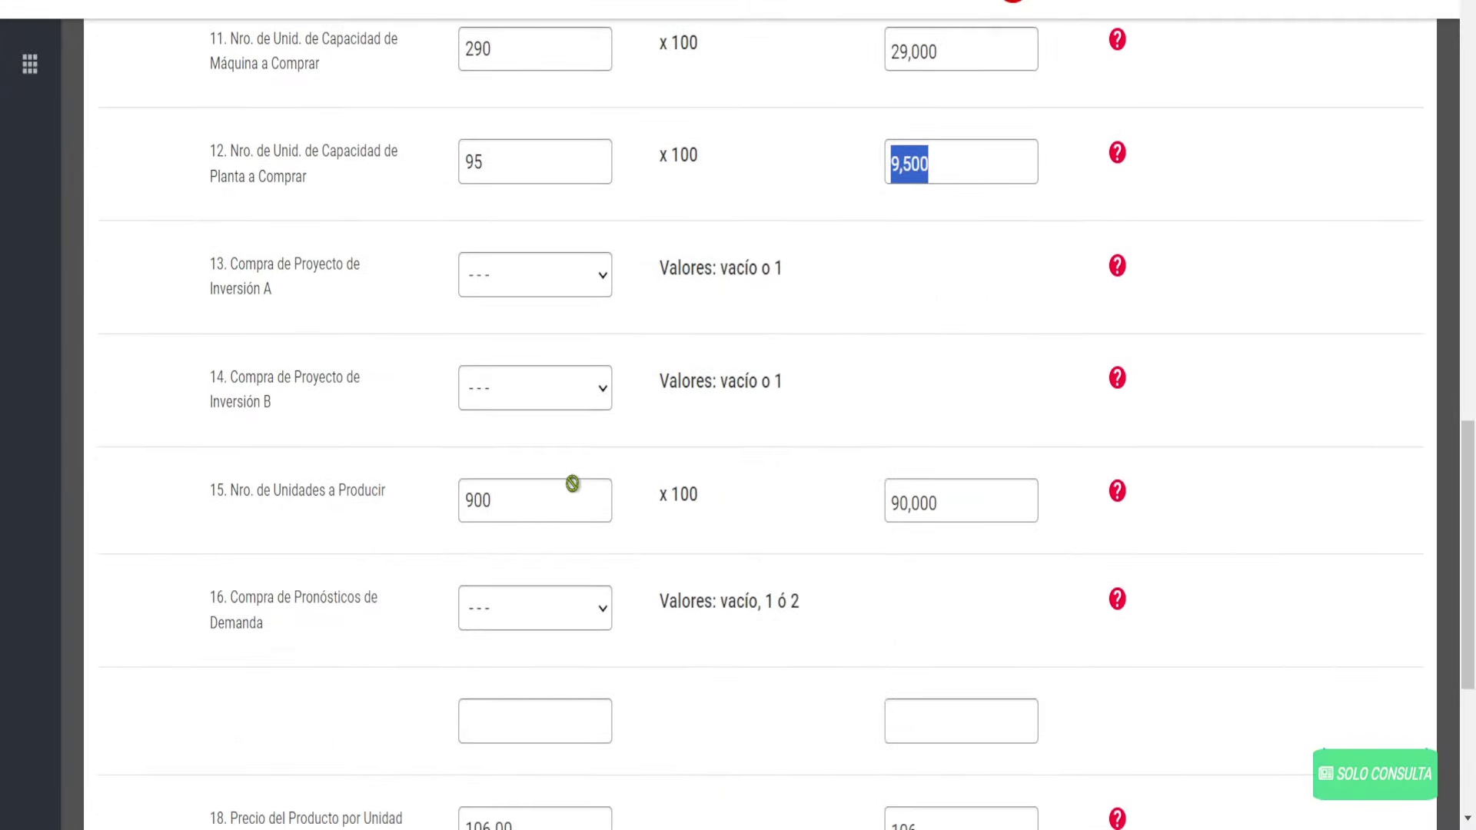
drag(573, 488, 448, 514)
click(976, 532)
drag(867, 521, 865, 522)
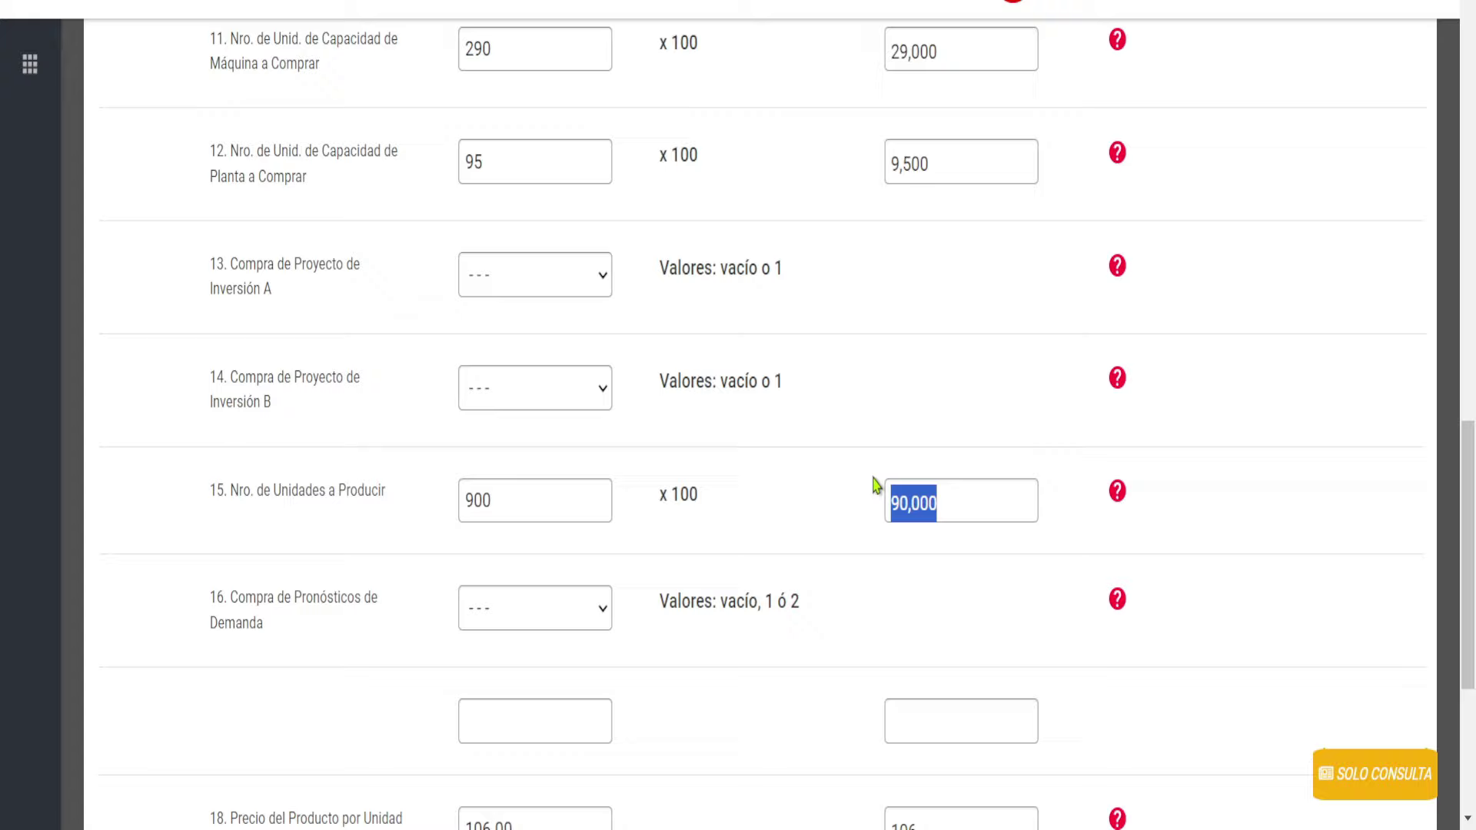
- Check the product's unit price (Precio del Producto por Unidad), then return to the earlier financing decisions
scroll(866, 481, down, 3)
key(Tab)
key(Tab)
key(Tab)
key(Tab)
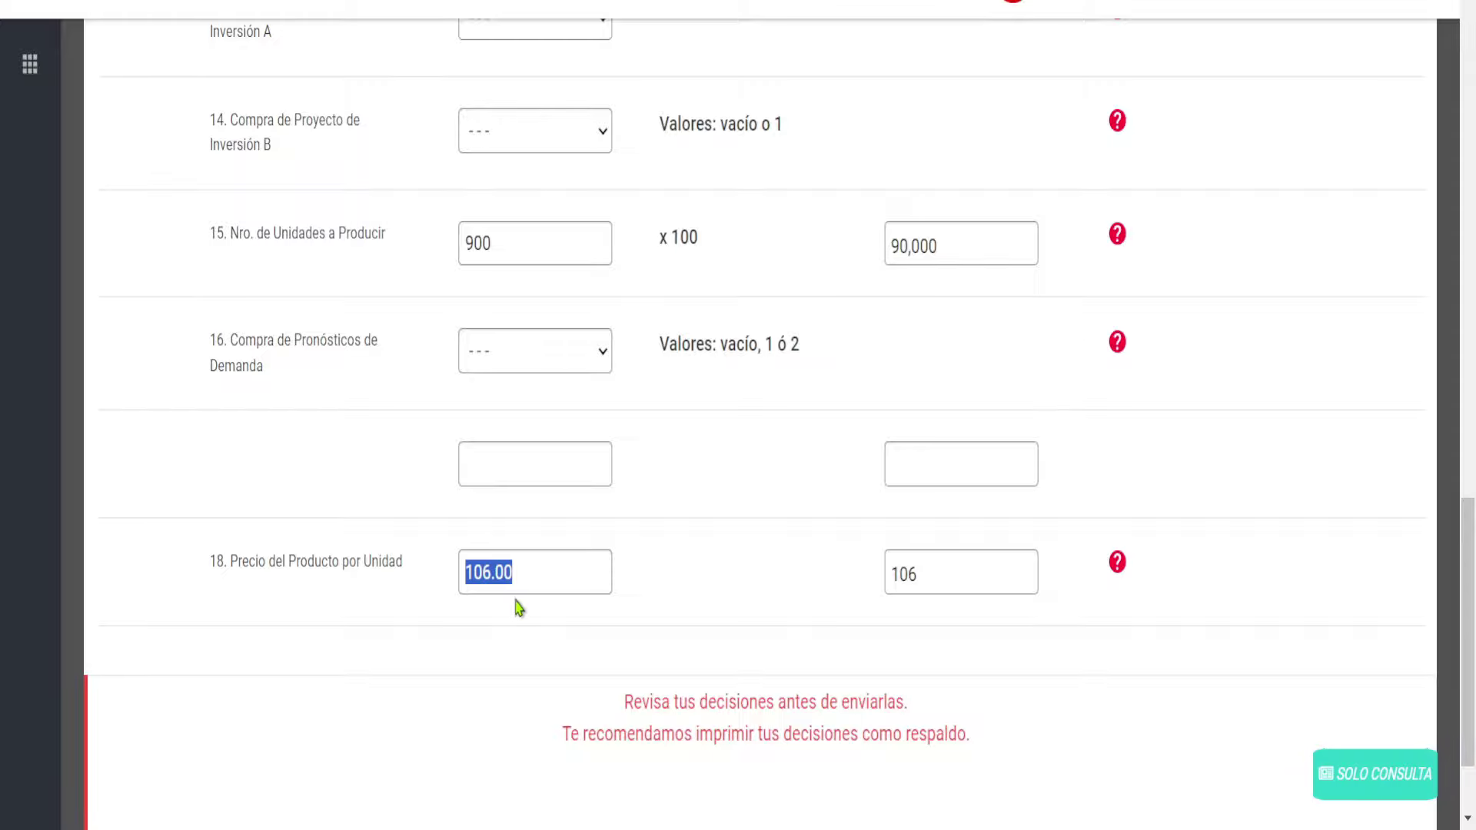
scroll(552, 547, up, 8)
scroll(552, 547, up, 15)
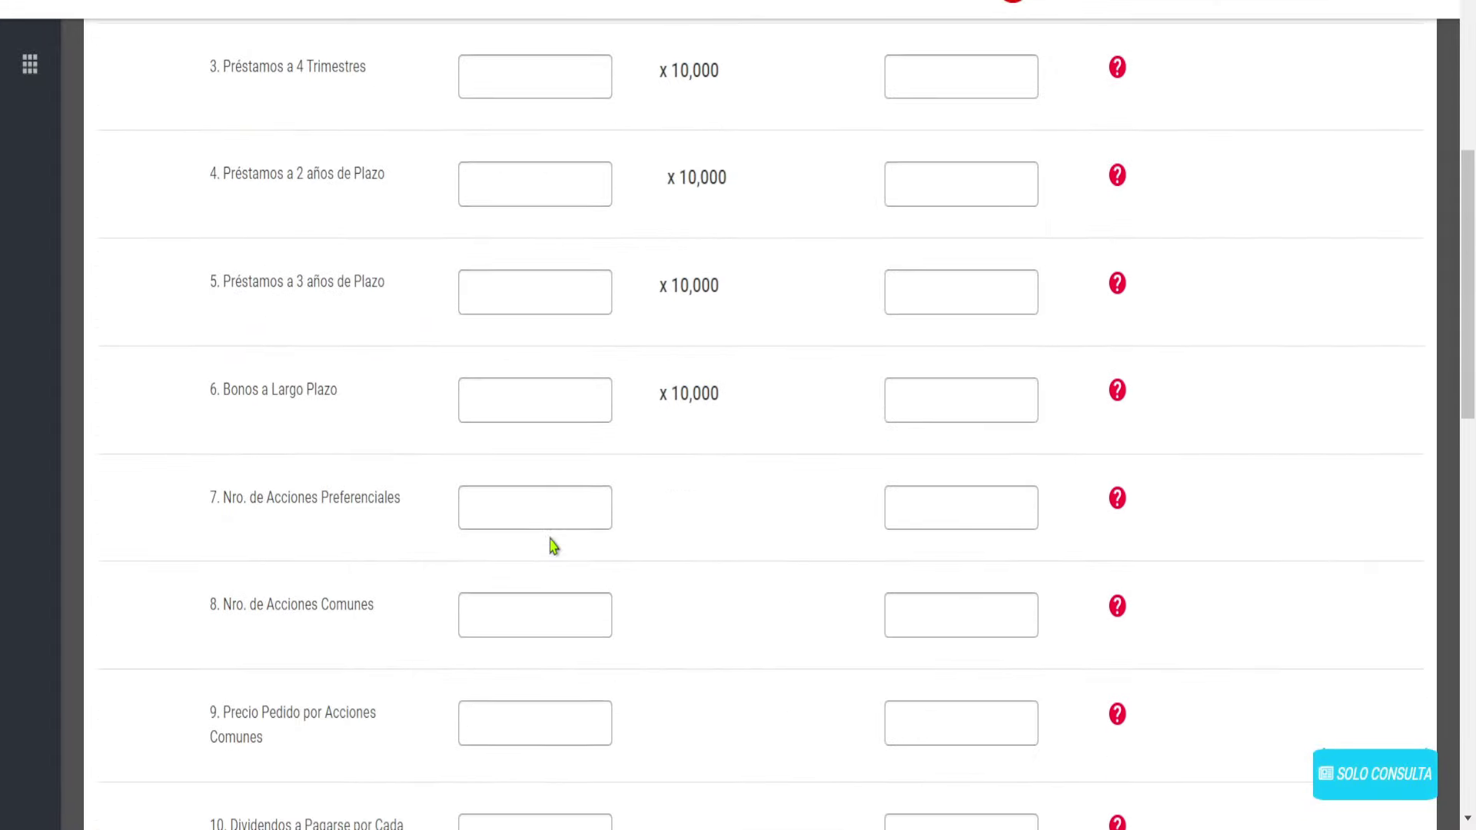